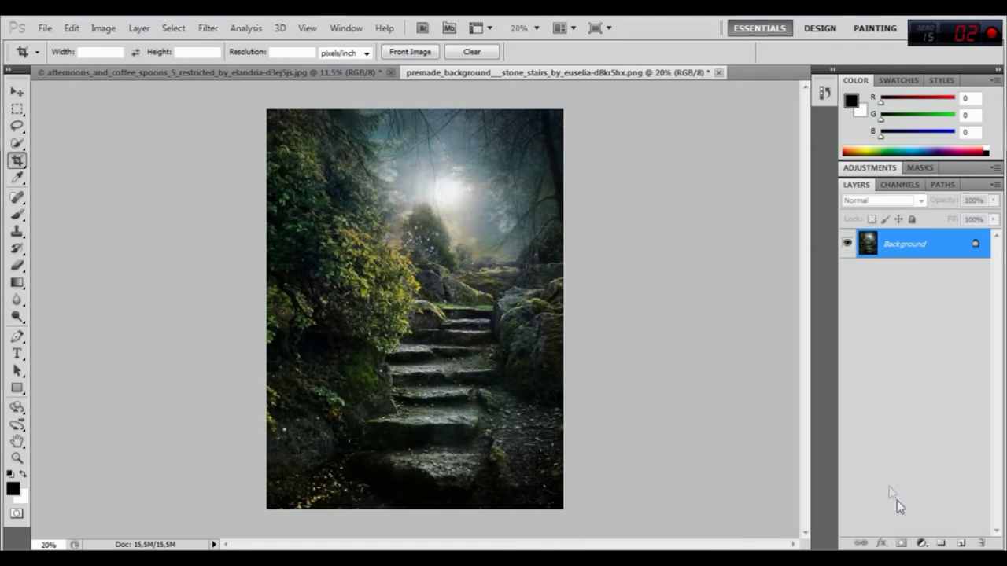
- Add a Hue/Saturation adjustment layer with Hue at -57, tinting the foliage pink-red
click(921, 543)
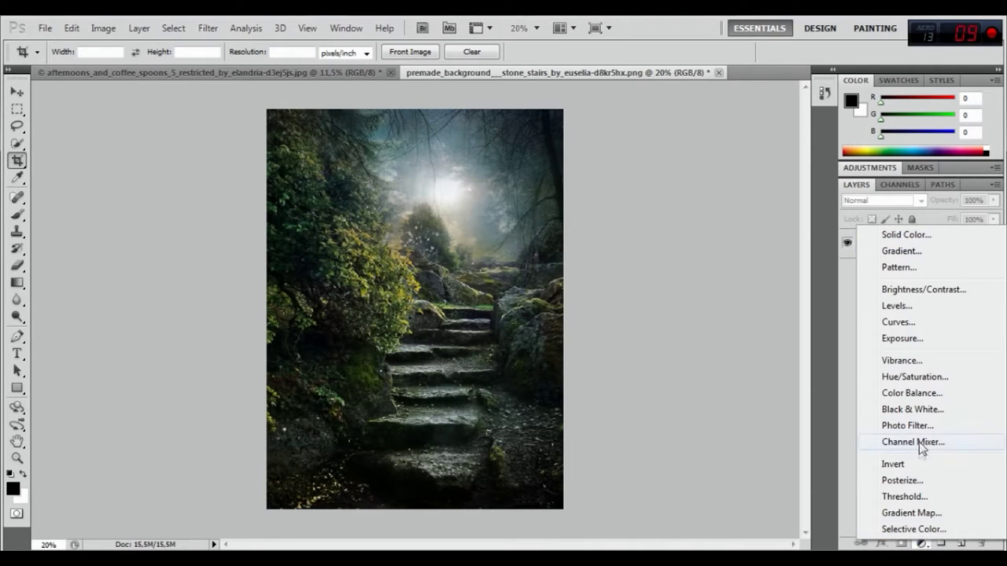
click(910, 377)
drag(917, 246, 881, 242)
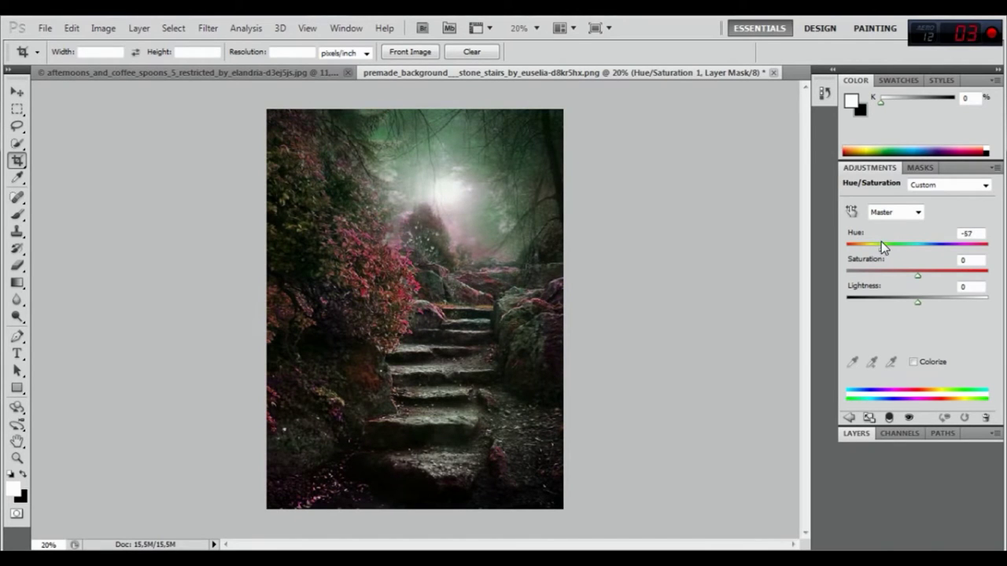
click(857, 433)
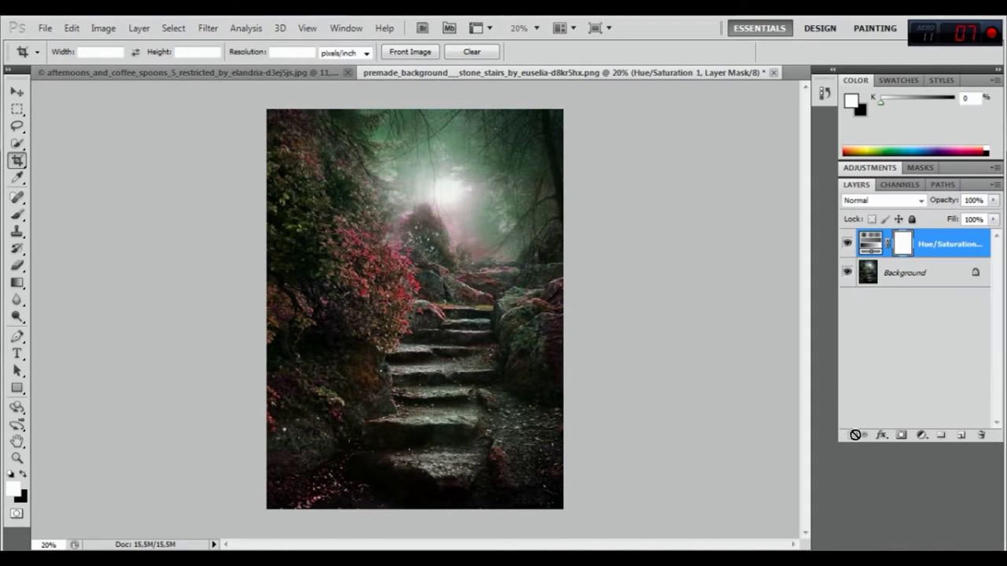
- Add a purple Solid Color fill layer in Color blend mode at 16% opacity
click(923, 438)
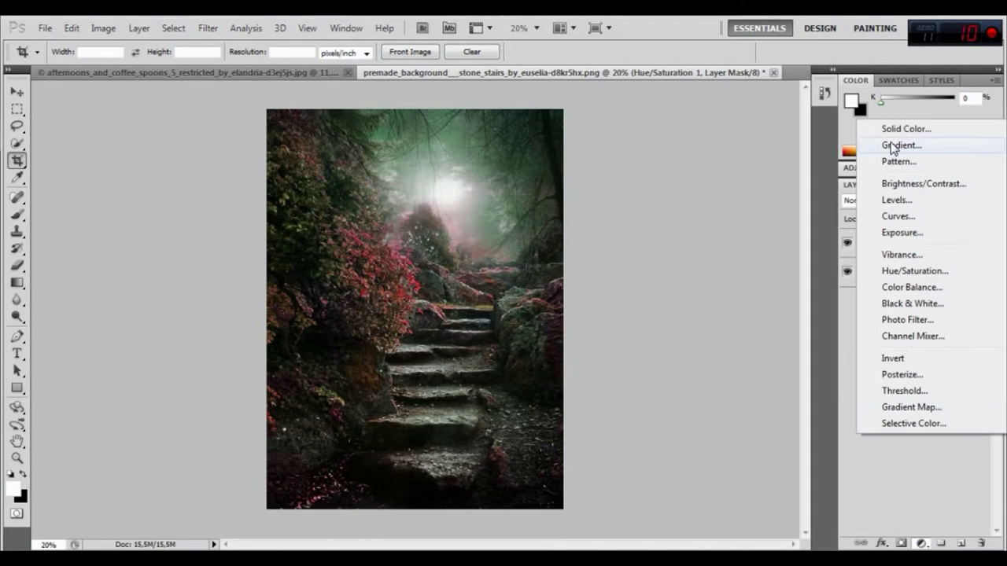
click(891, 126)
drag(732, 189, 733, 203)
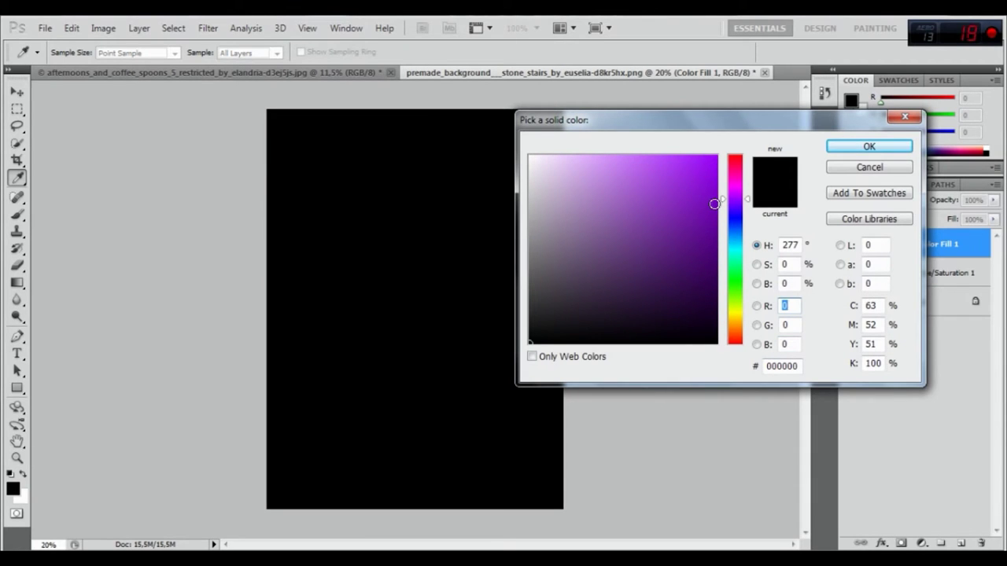
click(717, 207)
click(839, 149)
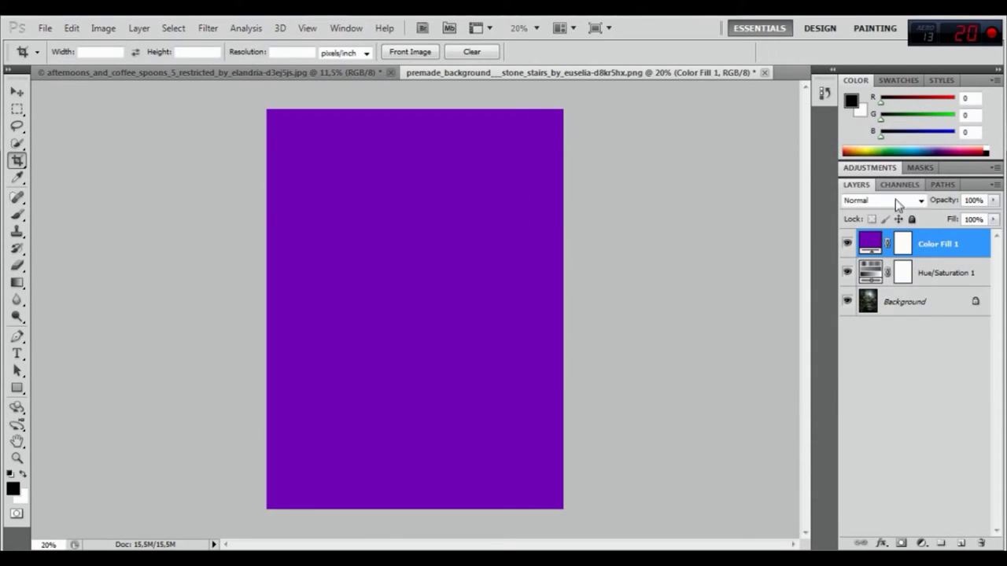
click(895, 199)
click(866, 377)
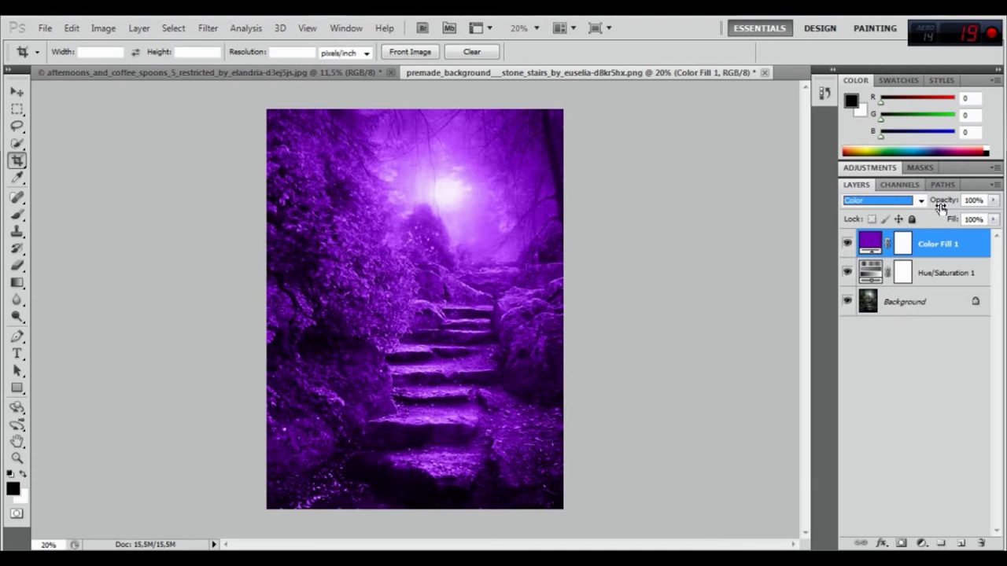
drag(941, 207, 910, 201)
- Refine the fill to a pinker purple, compare it on/off, then view the afternoons_and_coffee_spoons photo
double_click(863, 242)
click(733, 166)
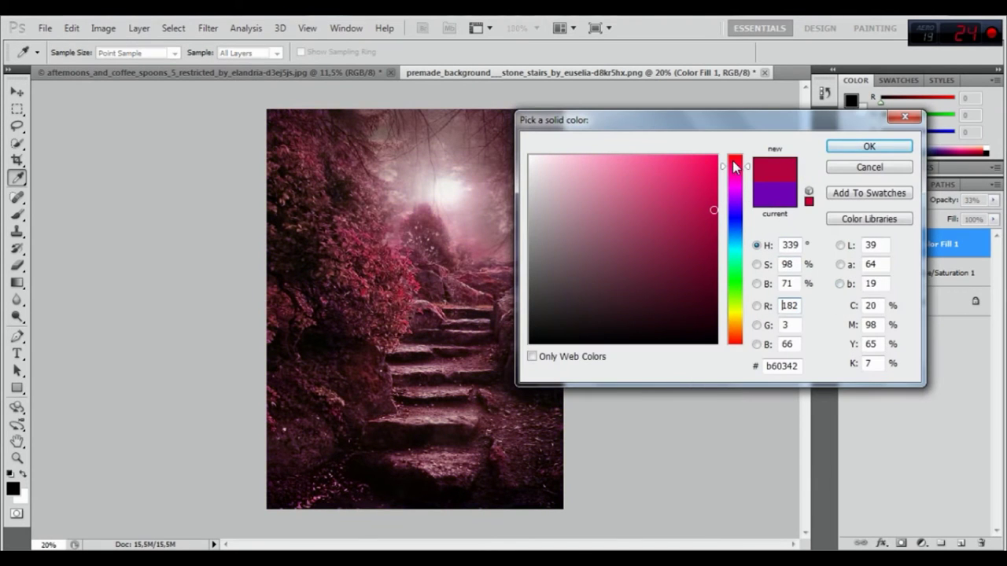
drag(747, 167, 747, 181)
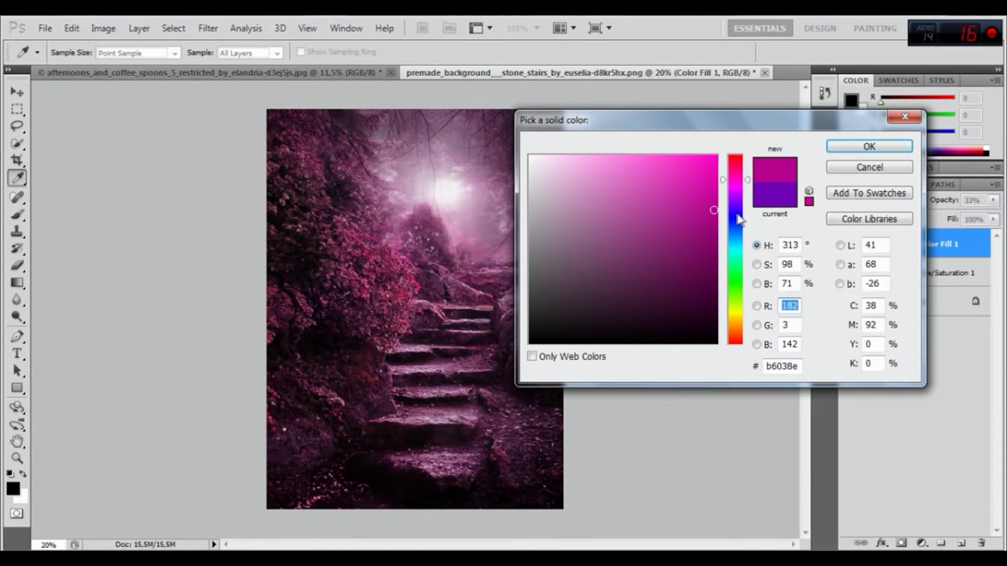
click(739, 221)
click(731, 197)
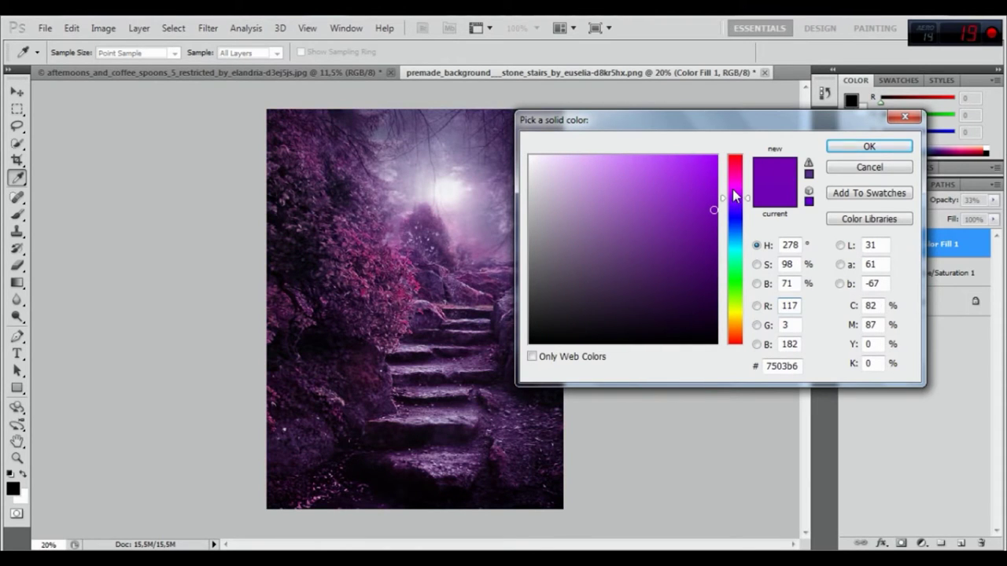
click(733, 191)
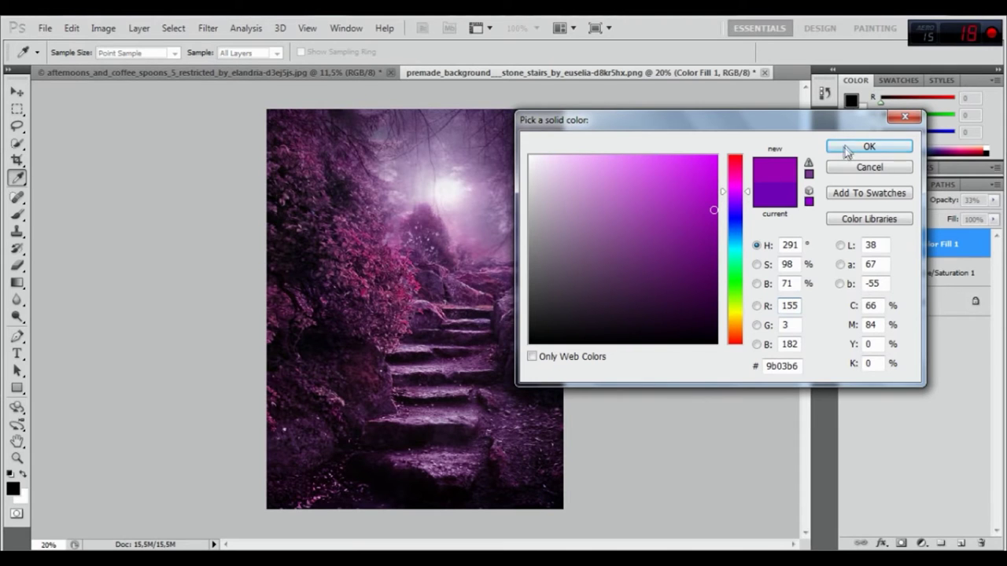
click(843, 152)
click(847, 245)
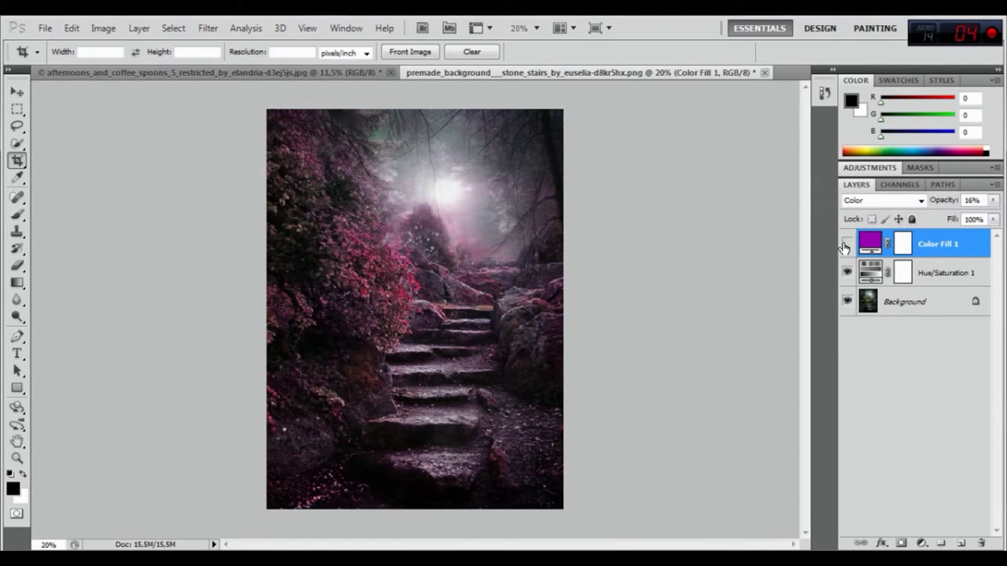
click(335, 72)
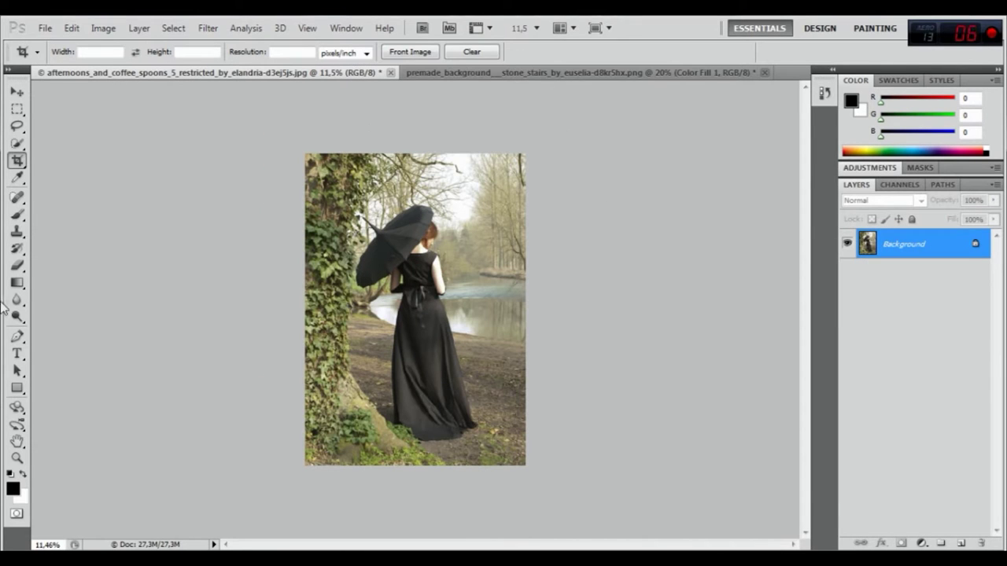
- Select the Pen tool and zoom in on the woman's sleeve edge
click(16, 338)
scroll(462, 262, up, 2)
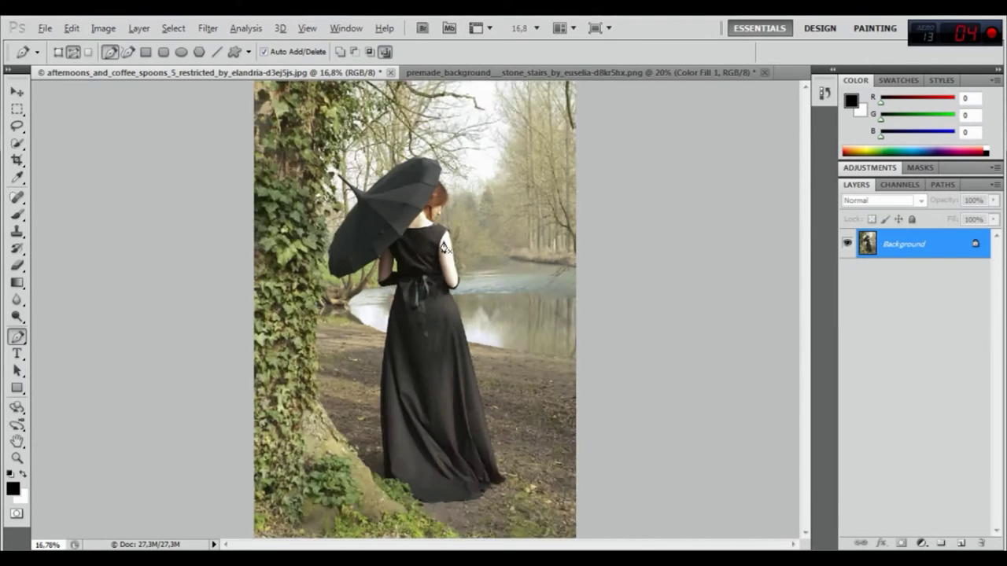
scroll(440, 246, up, 2)
scroll(440, 246, up, 2)
scroll(440, 246, up, 2)
scroll(441, 247, up, 2)
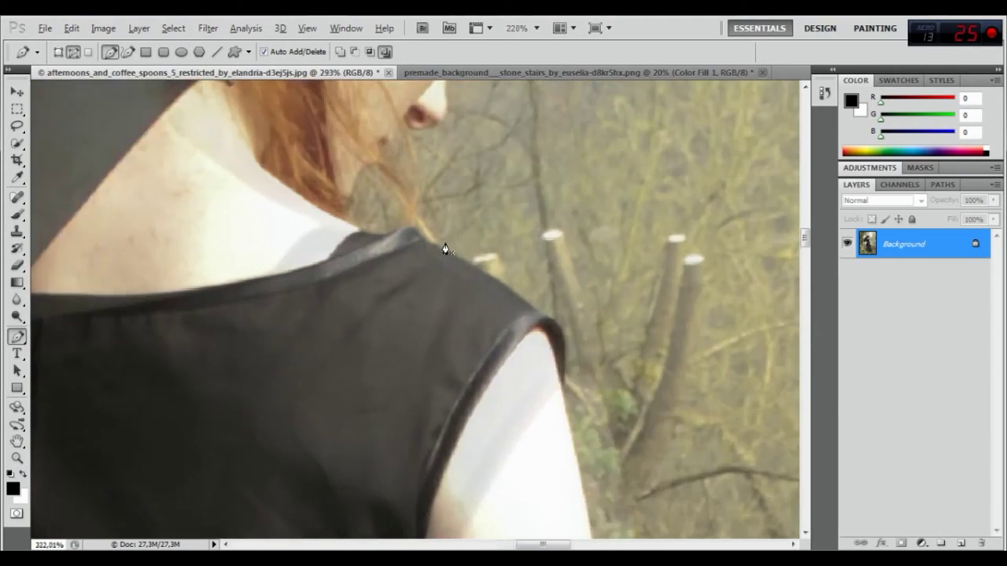
scroll(424, 251, up, 2)
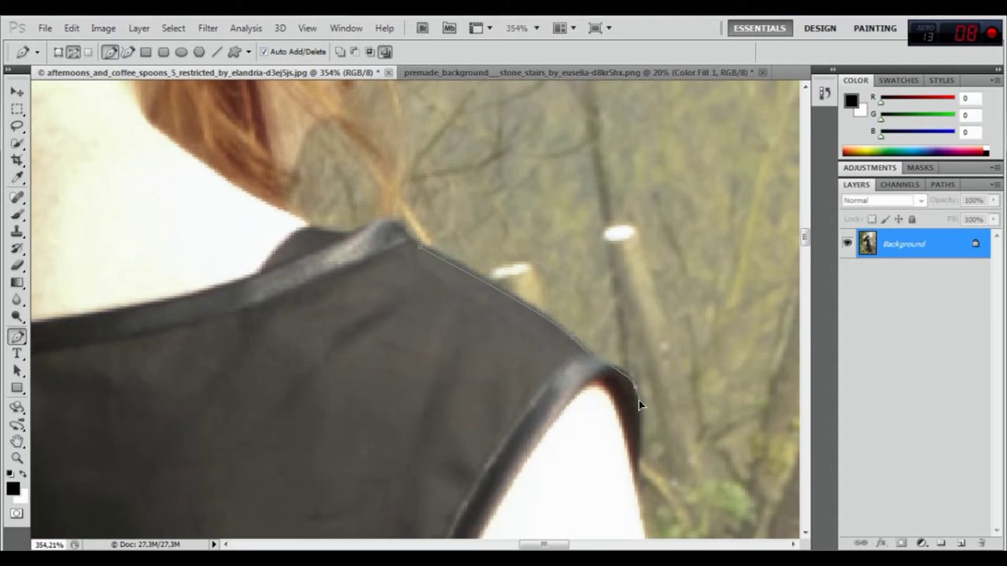
drag(637, 501, 463, 300)
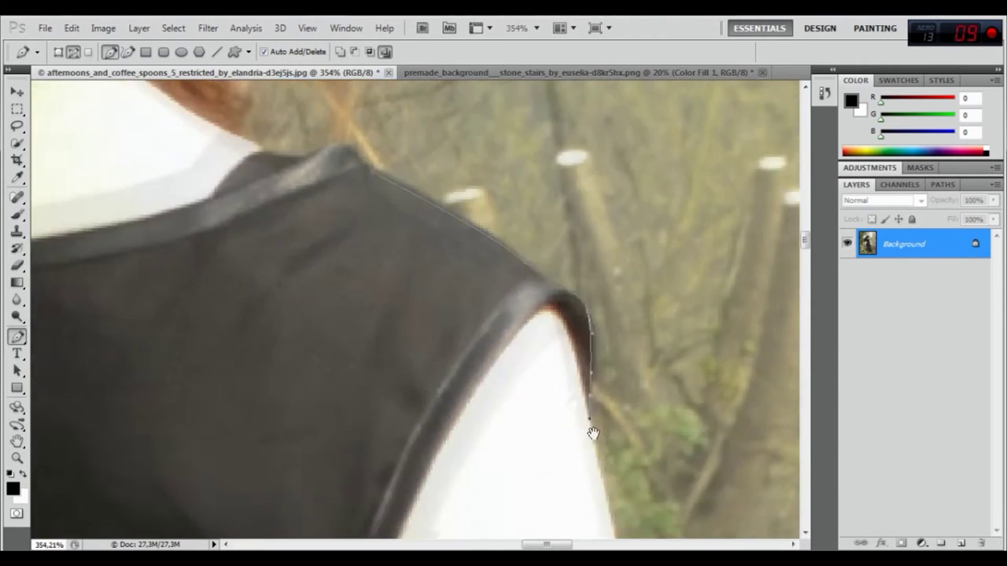
- Place path anchors along the woman's sleeve and arm edge
click(482, 411)
drag(485, 434, 421, 337)
click(424, 385)
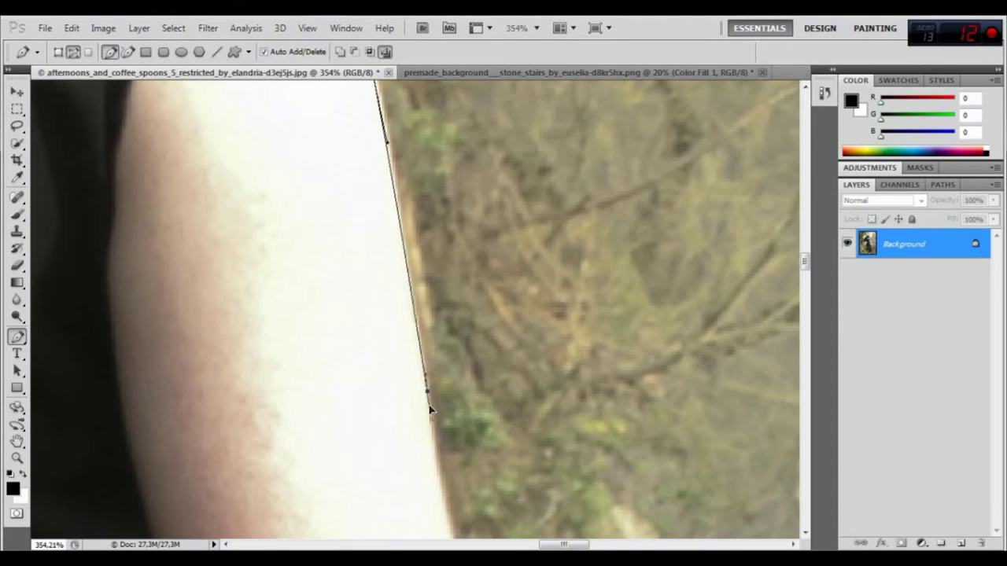
drag(423, 385, 433, 191)
click(430, 370)
mouse_move(429, 370)
mouse_down()
mouse_move(473, 458)
mouse_move(374, 402)
mouse_up()
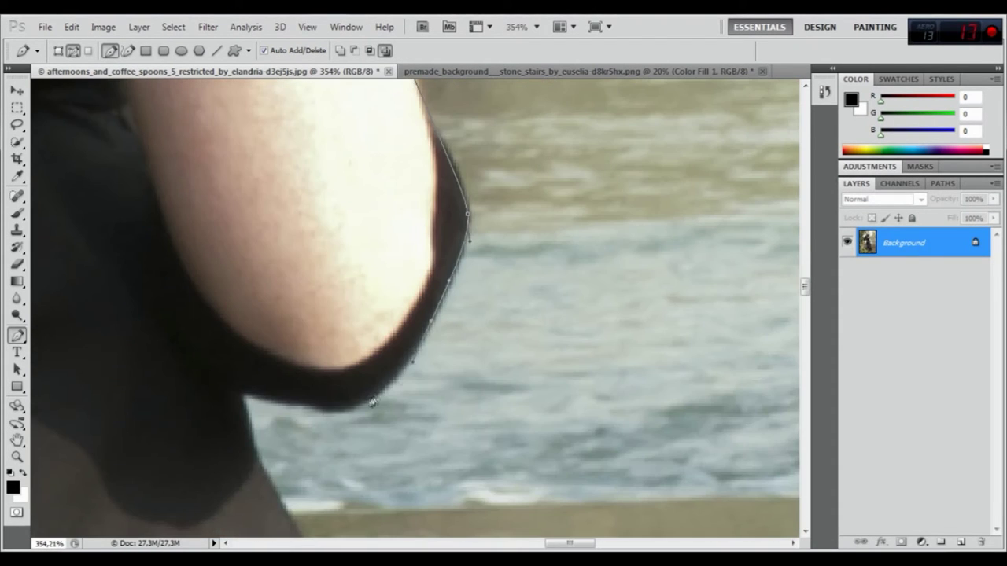
- Continue the path down the dark dress edge to the dress bottom with curved points
drag(250, 441, 299, 218)
click(335, 285)
mouse_move(392, 416)
mouse_down()
mouse_move(397, 291)
mouse_move(412, 252)
mouse_up()
click(421, 374)
mouse_move(411, 370)
mouse_down()
mouse_move(417, 221)
mouse_move(417, 236)
mouse_up()
mouse_move(413, 393)
mouse_down()
mouse_move(421, 244)
mouse_move(441, 236)
mouse_up()
mouse_move(437, 165)
mouse_down()
mouse_move(469, 259)
mouse_move(472, 126)
mouse_up()
mouse_move(464, 393)
mouse_down()
mouse_move(468, 252)
mouse_move(460, 259)
mouse_up()
drag(452, 409, 450, 259)
click(450, 384)
drag(450, 384, 394, 246)
drag(523, 356, 506, 380)
mouse_move(461, 420)
mouse_down()
mouse_move(417, 441)
mouse_move(535, 284)
mouse_up()
- Trace the path around the dress hem to its end
click(427, 269)
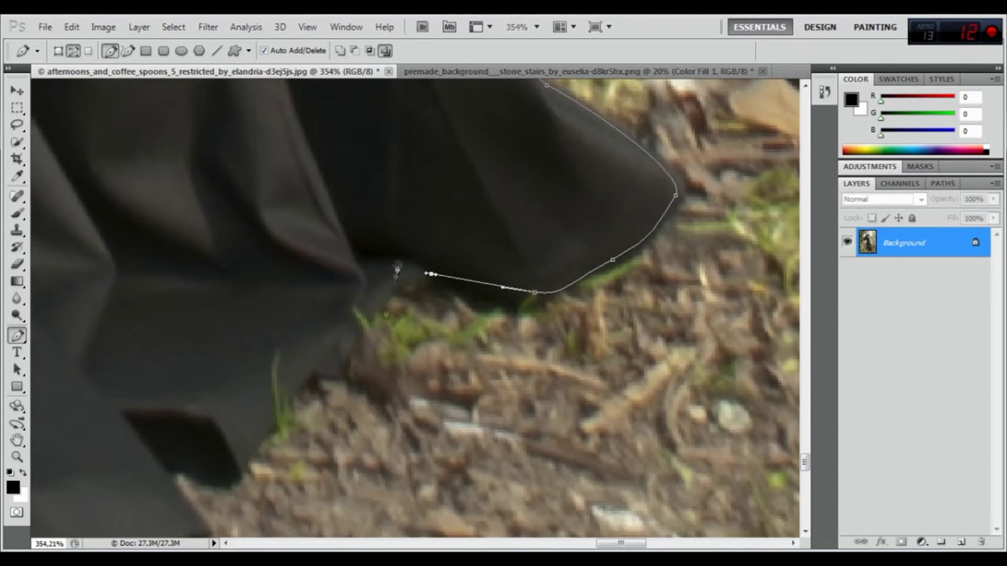
click(304, 359)
click(265, 427)
mouse_move(265, 428)
mouse_down()
mouse_move(277, 342)
mouse_move(440, 197)
mouse_move(577, 252)
mouse_up()
click(241, 254)
drag(241, 254, 472, 260)
drag(525, 260, 466, 276)
drag(234, 254, 180, 231)
scroll(412, 225, down, 5)
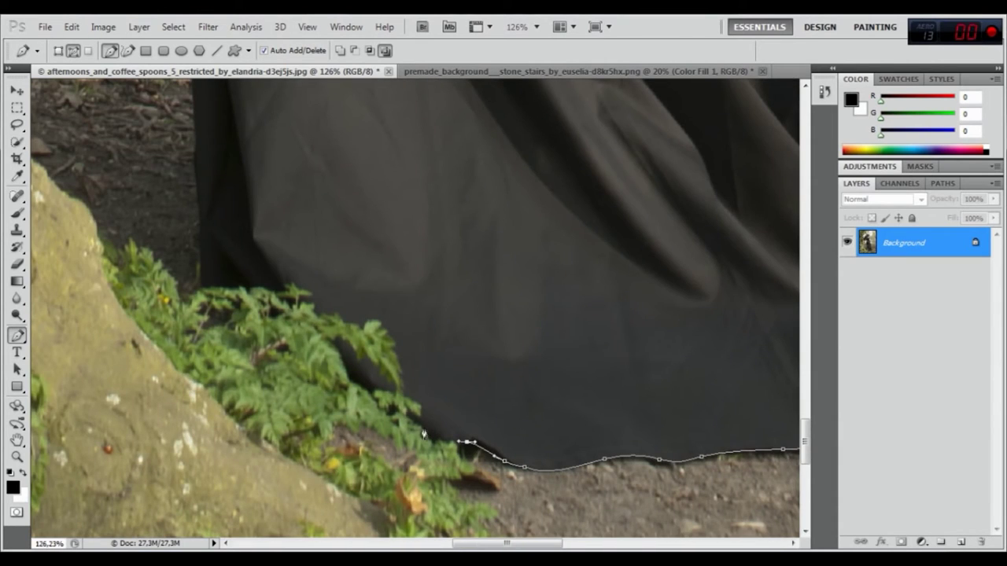
click(207, 231)
scroll(278, 317, up, 4)
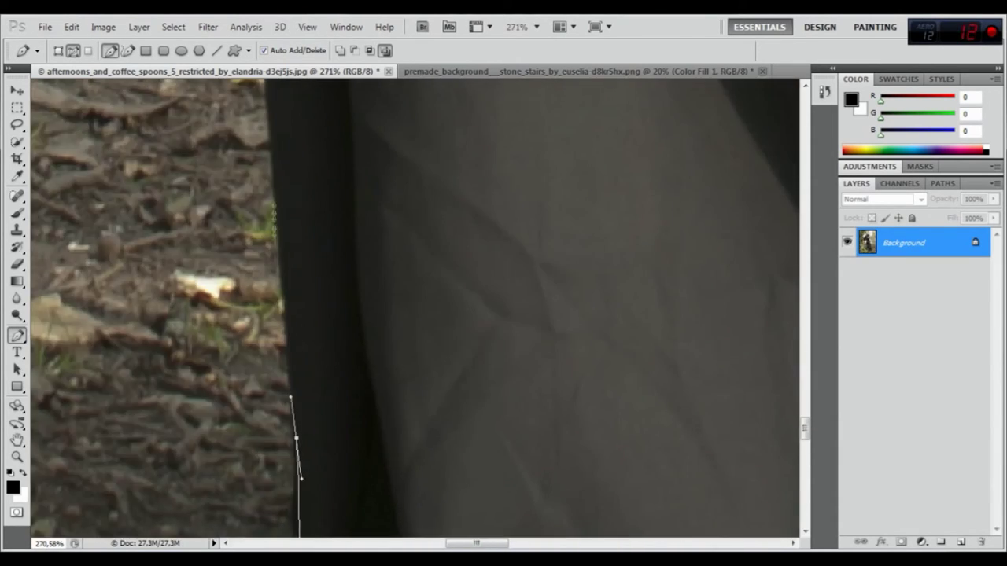
- Add anchors back up the dress edge
click(279, 178)
scroll(279, 181, up, 5)
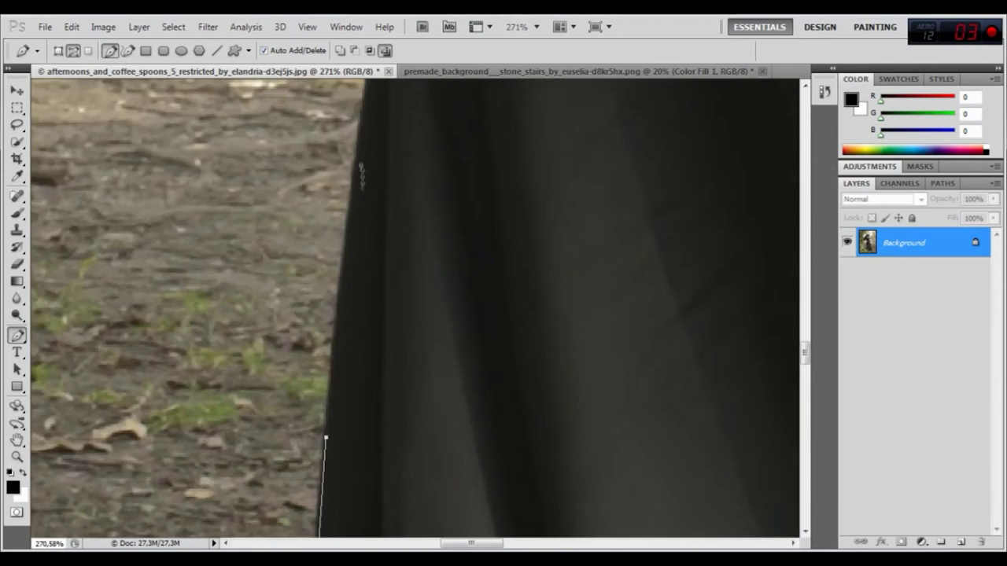
click(344, 159)
scroll(344, 160, up, 3)
click(376, 123)
scroll(375, 123, up, 3)
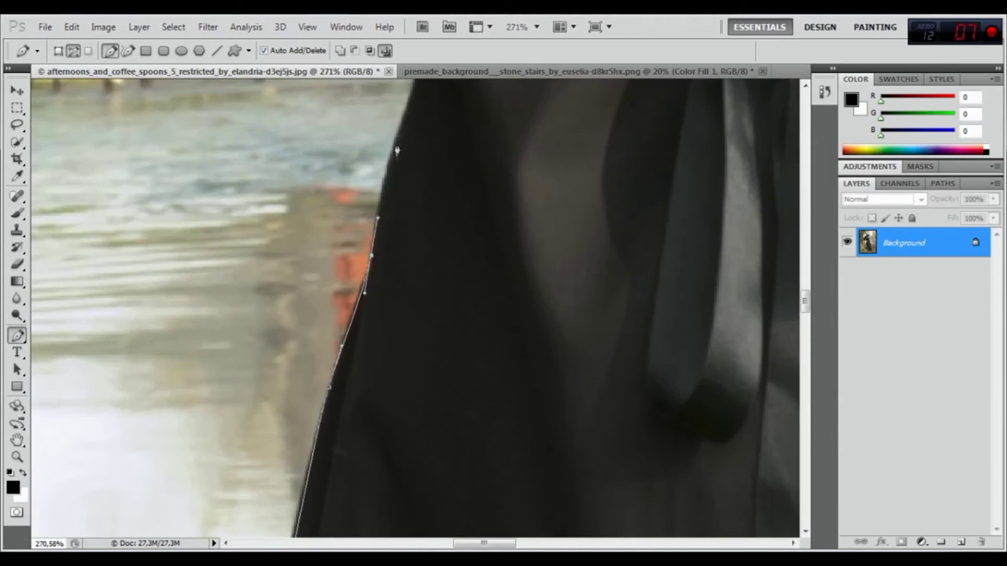
click(371, 279)
- Carry the path along the dress bottom and up the arm to the umbrella rib tip
click(235, 296)
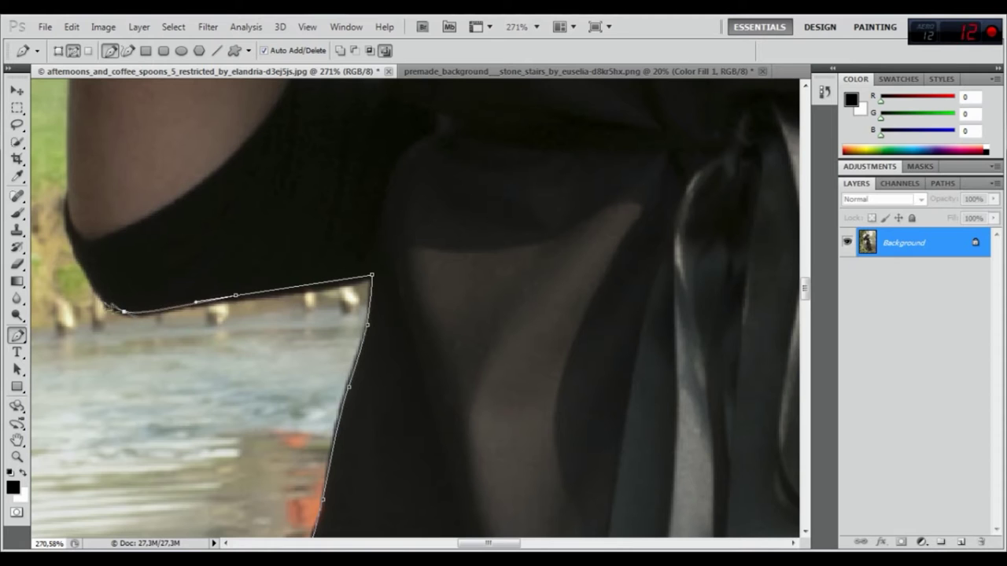
click(123, 313)
drag(123, 312, 231, 471)
click(189, 428)
click(174, 353)
scroll(181, 287, up, 5)
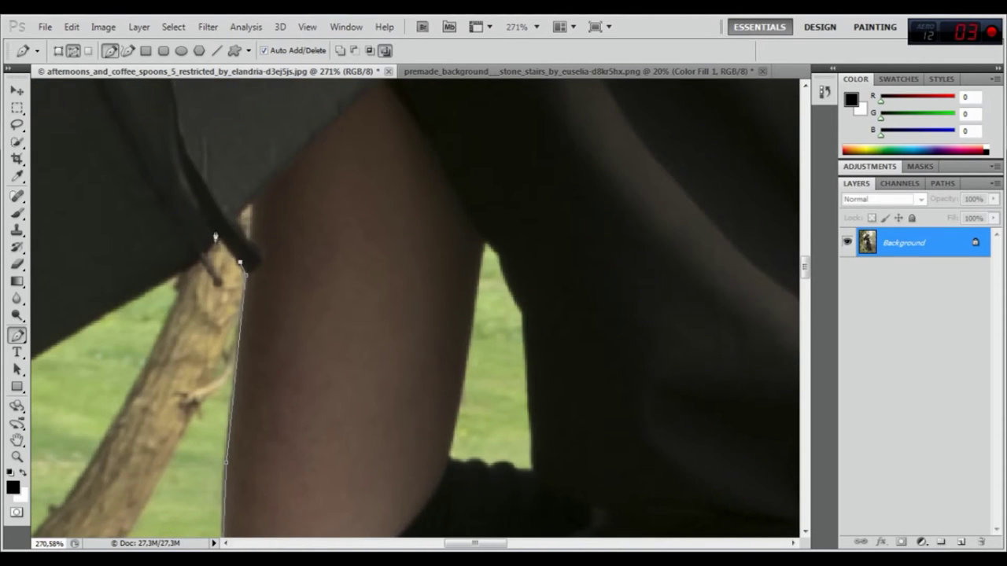
click(218, 236)
scroll(218, 236, left, 5)
drag(460, 274, 421, 308)
scroll(351, 372, up, 2)
click(340, 363)
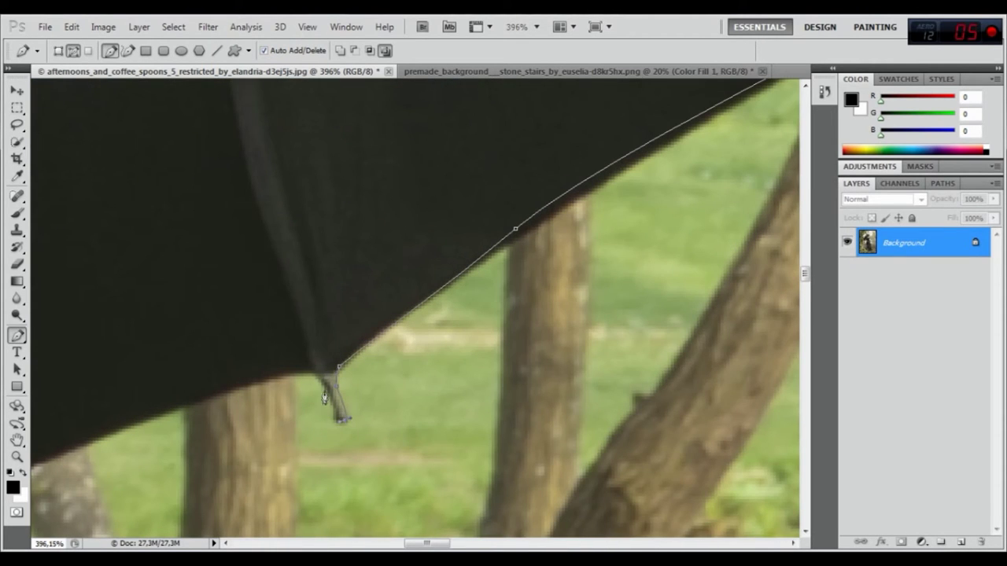
- Extend the path along the umbrella's edge, past the left rib tip and upward
scroll(244, 387, left, 5)
scroll(244, 386, down, 2)
click(336, 363)
click(296, 386)
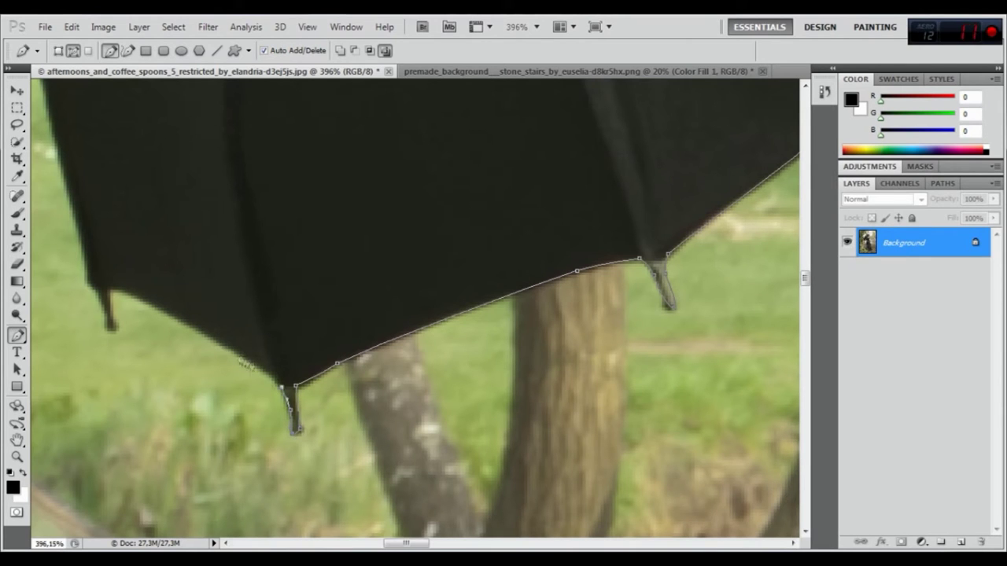
click(107, 290)
scroll(93, 291, up, 3)
scroll(92, 291, left, 3)
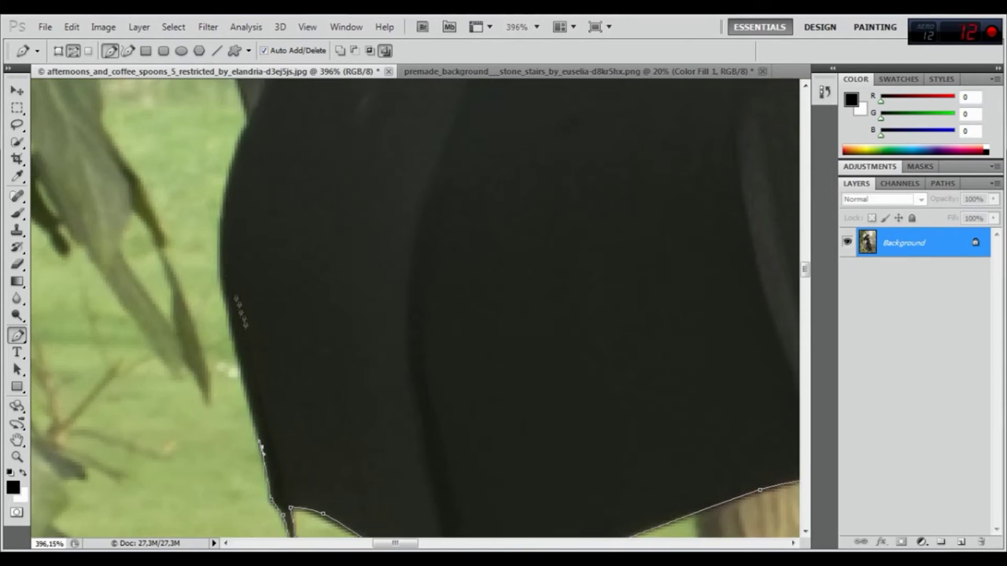
click(283, 285)
scroll(283, 285, up, 1)
scroll(283, 315, up, 3)
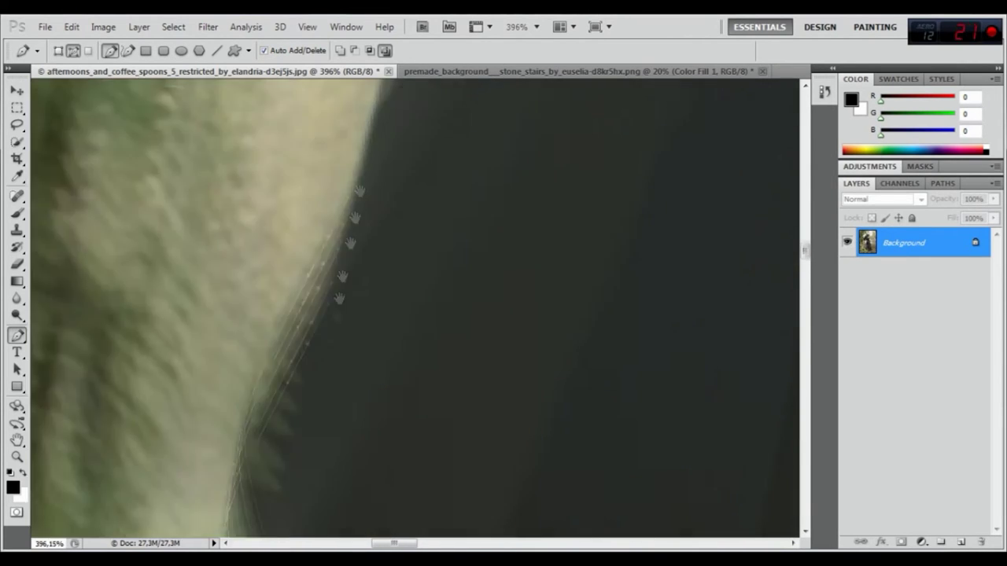
click(370, 202)
scroll(438, 130, up, 2)
click(410, 179)
- Add anchors along the umbrella shaft
drag(428, 151, 446, 367)
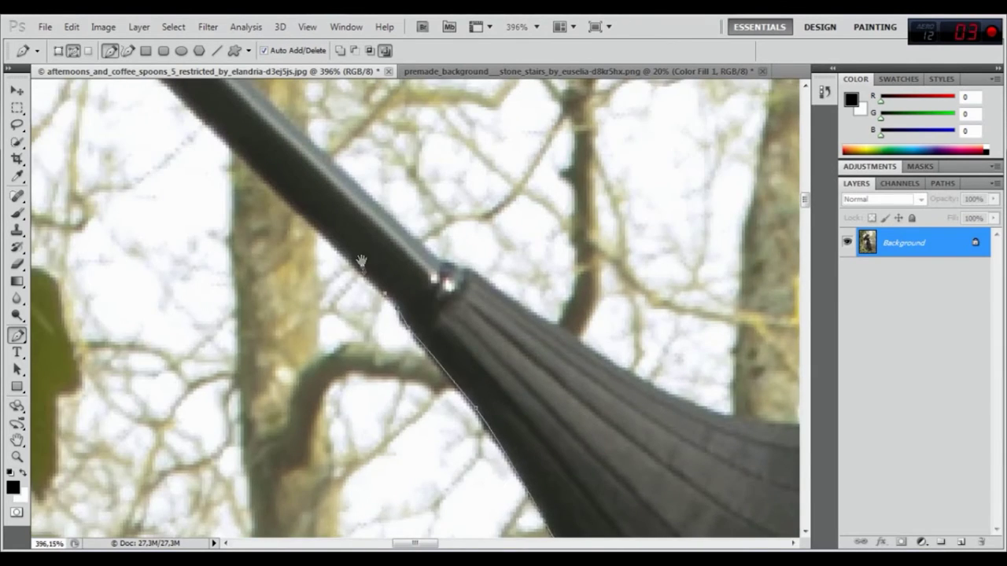
drag(361, 272, 471, 417)
click(395, 344)
click(243, 160)
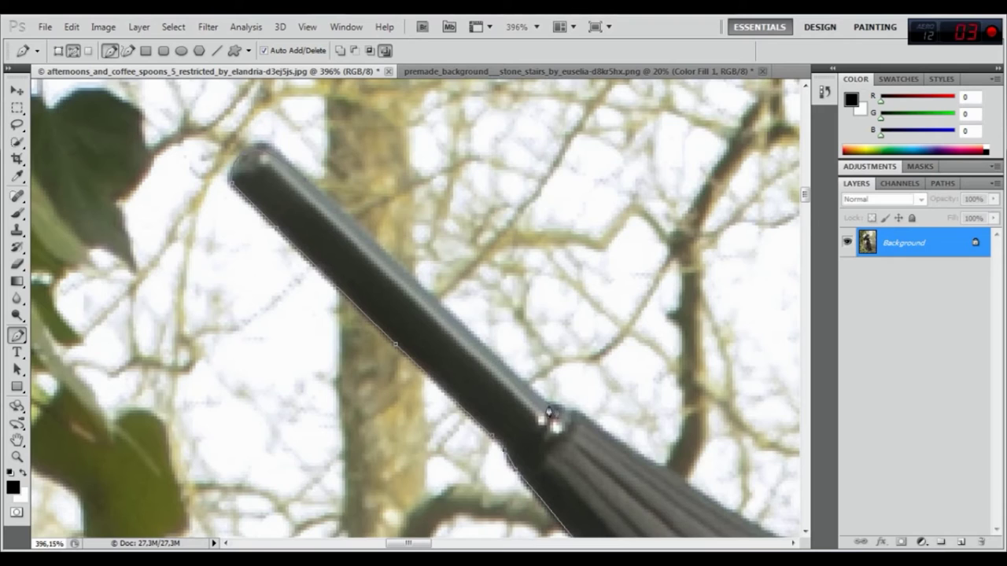
- Trace the canopy edge with anchors up to the umbrella corner
drag(551, 413, 233, 225)
drag(619, 360, 399, 386)
click(423, 337)
mouse_move(615, 180)
mouse_down()
mouse_move(523, 175)
mouse_move(287, 321)
mouse_up()
click(451, 193)
drag(364, 301, 423, 290)
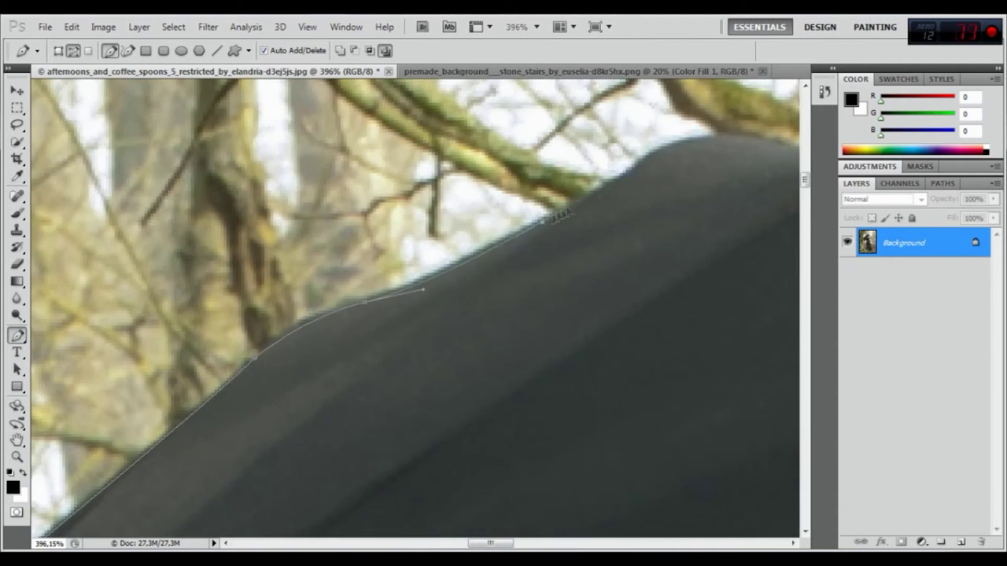
drag(556, 215, 472, 281)
click(598, 282)
drag(652, 286, 529, 321)
drag(652, 351, 446, 237)
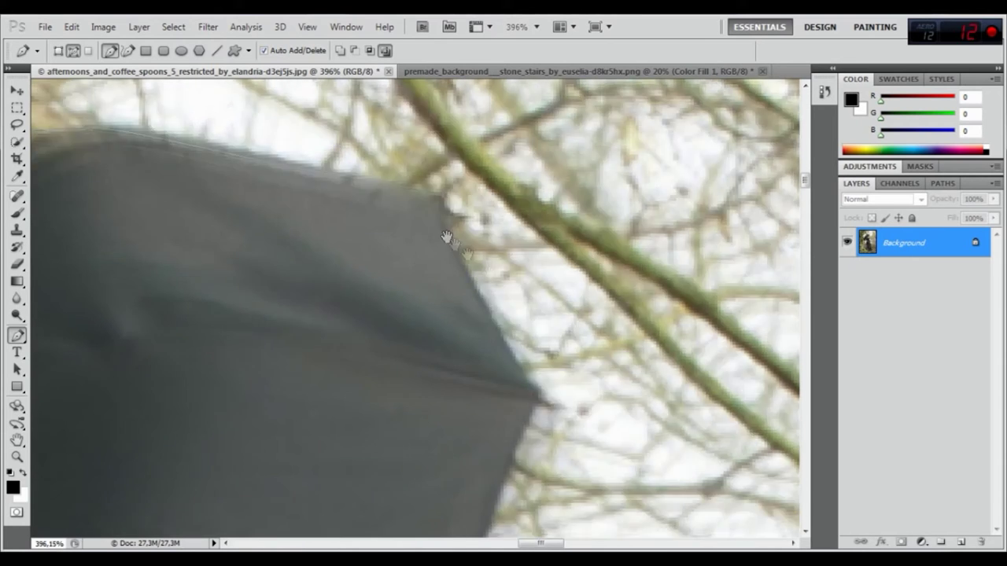
click(541, 400)
- Curve the path along her hair edge and down past her nose
drag(471, 440, 401, 268)
drag(412, 366, 396, 446)
drag(378, 489, 379, 332)
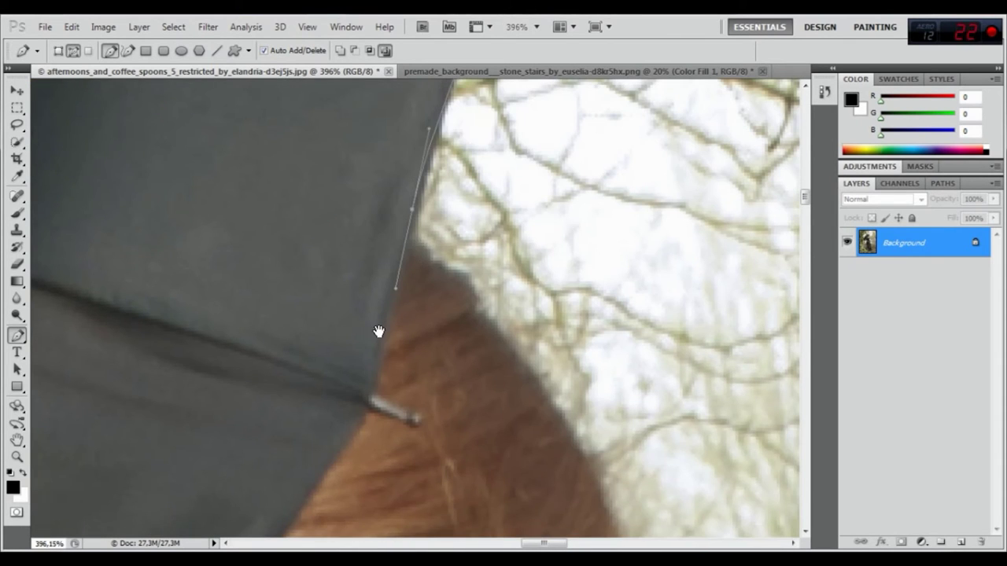
drag(464, 303, 517, 349)
drag(606, 523, 484, 330)
drag(484, 330, 507, 401)
mouse_move(501, 453)
mouse_down()
mouse_move(375, 354)
mouse_move(383, 289)
mouse_up()
mouse_move(343, 335)
mouse_down()
mouse_move(338, 176)
mouse_move(299, 342)
mouse_move(311, 224)
mouse_up()
drag(293, 231, 277, 266)
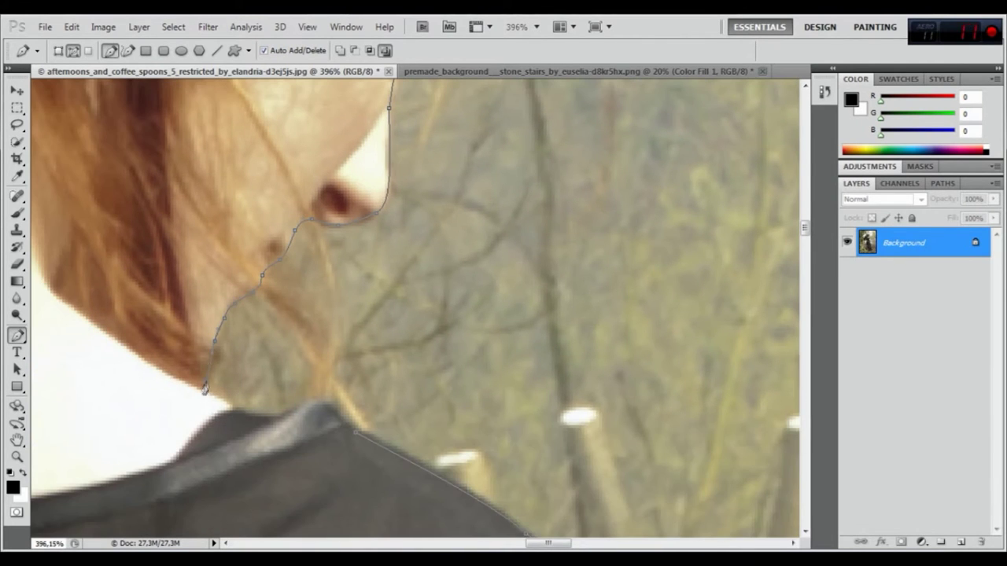
key(ctrl+0)
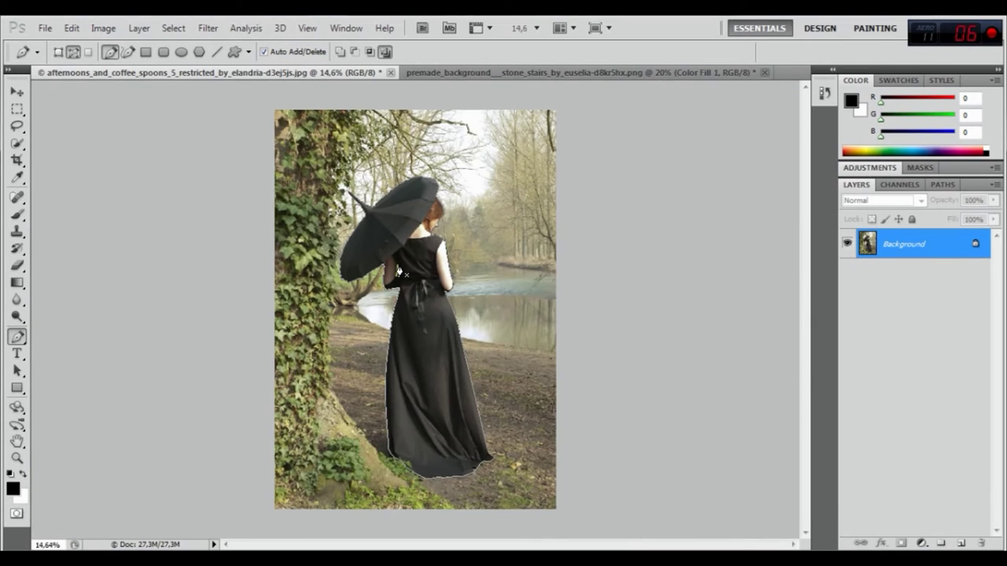
- Trace the grass gap between her arm and dress with curved anchors
scroll(400, 271, up, 3)
scroll(400, 271, up, 3)
scroll(400, 271, up, 2)
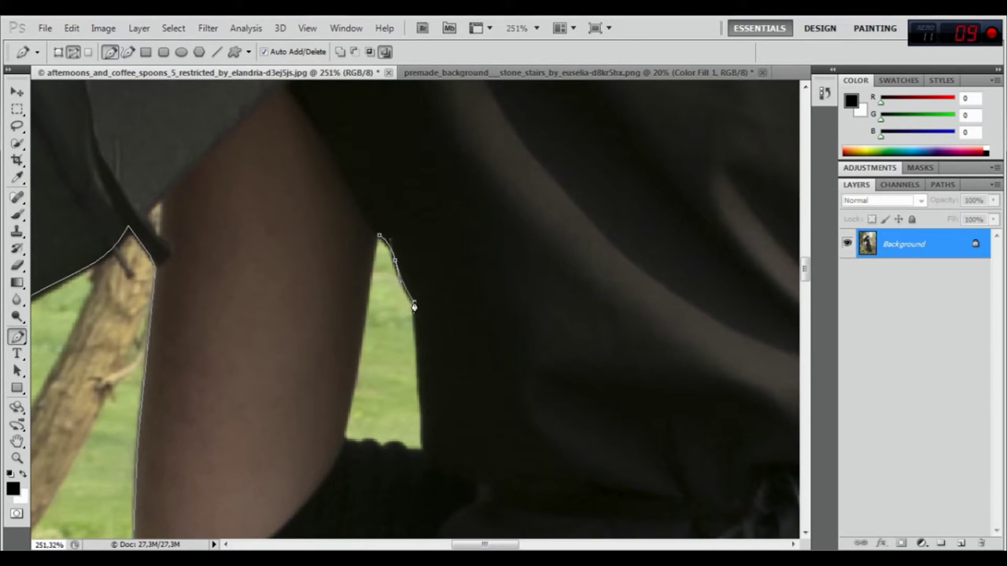
drag(419, 377, 418, 404)
scroll(421, 457, up, 1)
scroll(421, 458, up, 1)
drag(418, 444, 344, 439)
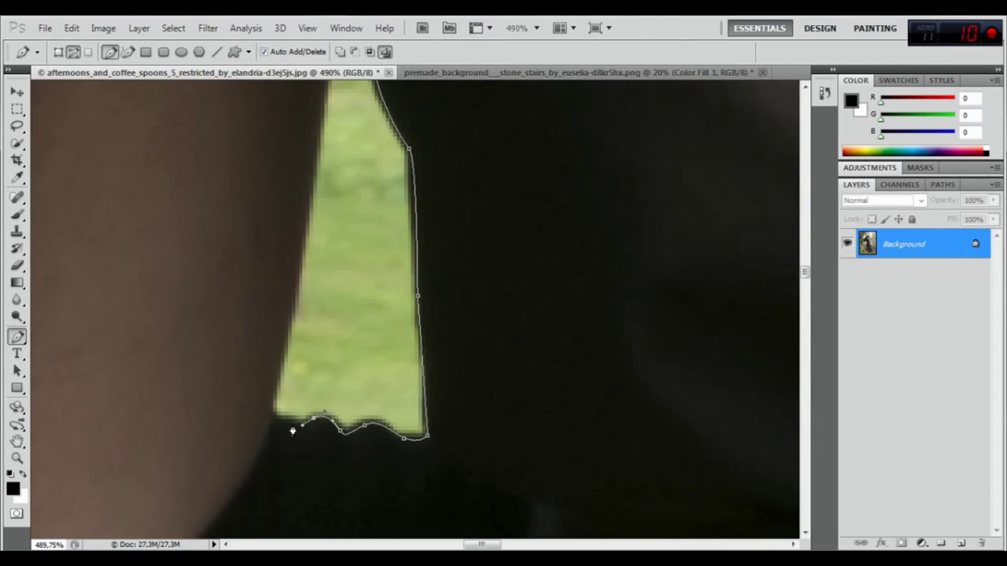
drag(291, 308, 294, 295)
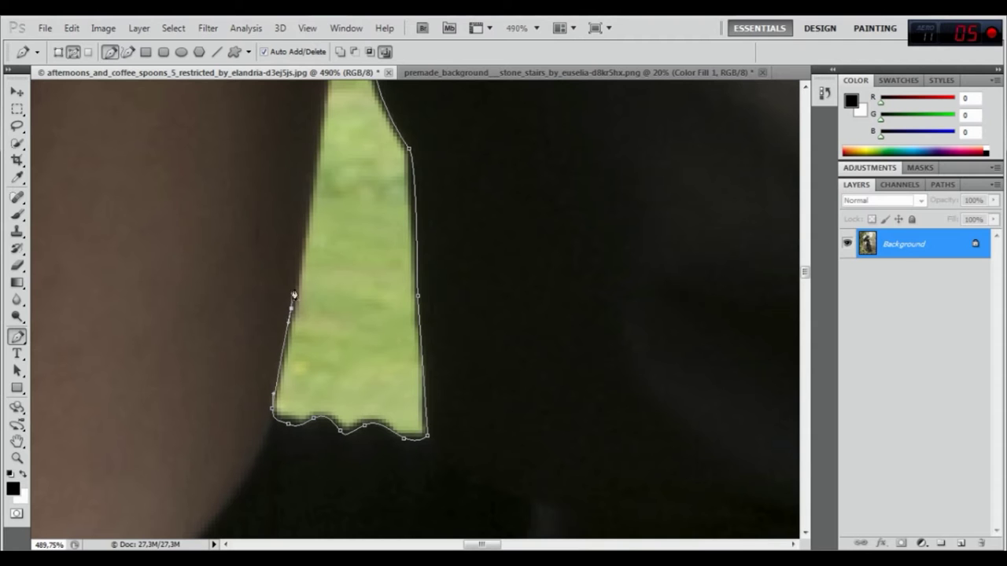
click(307, 205)
scroll(315, 189, up, 5)
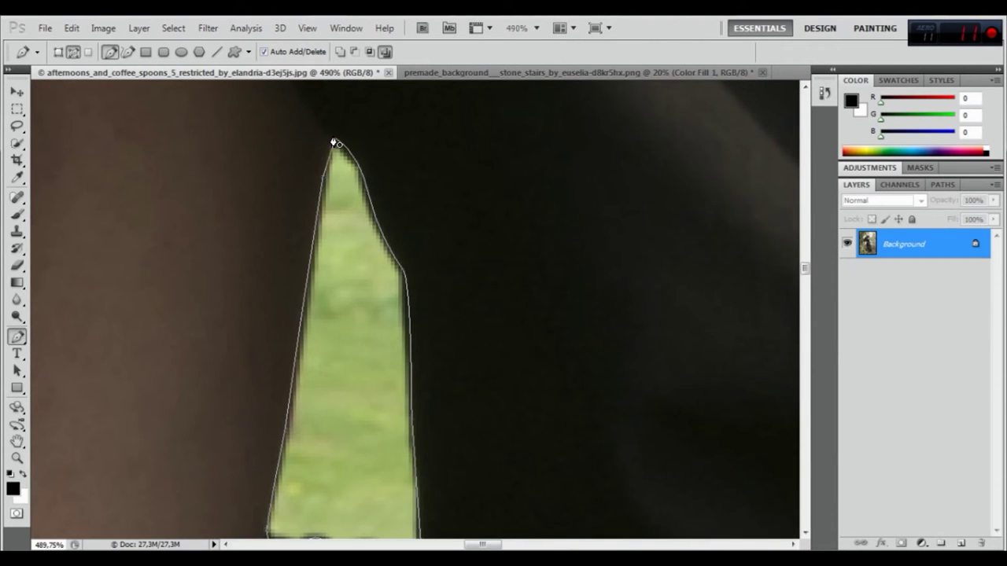
scroll(334, 143, down, 3)
scroll(396, 164, down, 3)
scroll(467, 168, down, 3)
- Turn the path into a 1-pixel feathered selection and mask the unlocked Layer 0 with it
right_click(420, 275)
click(491, 347)
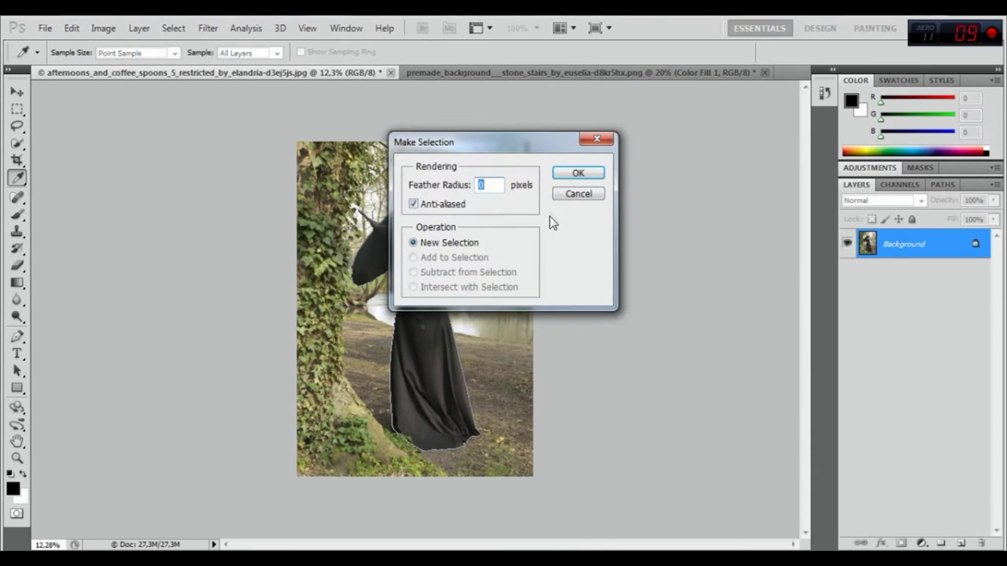
click(577, 175)
double_click(908, 246)
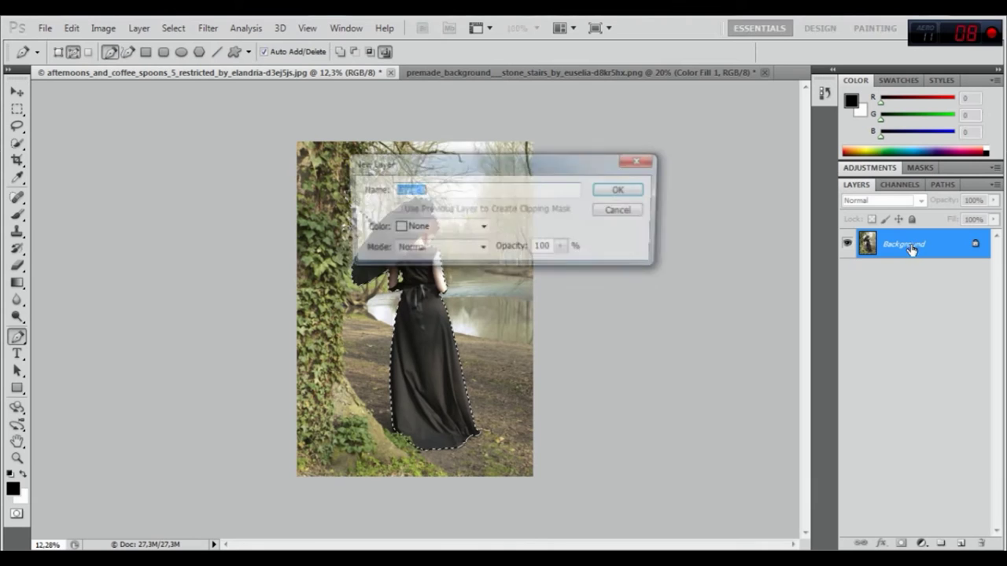
click(618, 190)
click(901, 543)
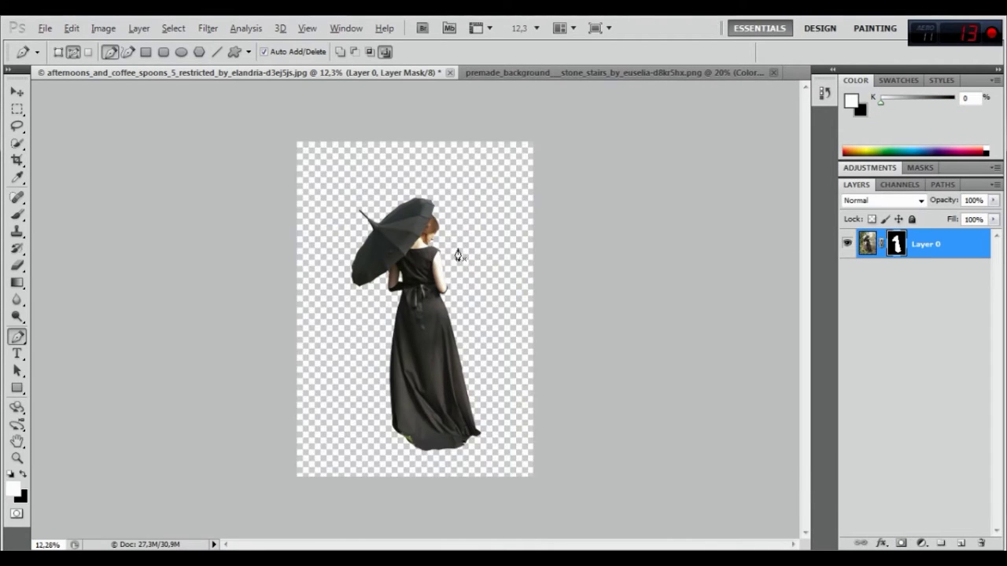
- Drag the masked woman into the stone-stairs document as Layer 1
alt+scroll(460, 254, down, 1)
drag(329, 77, 157, 85)
drag(928, 244, 489, 264)
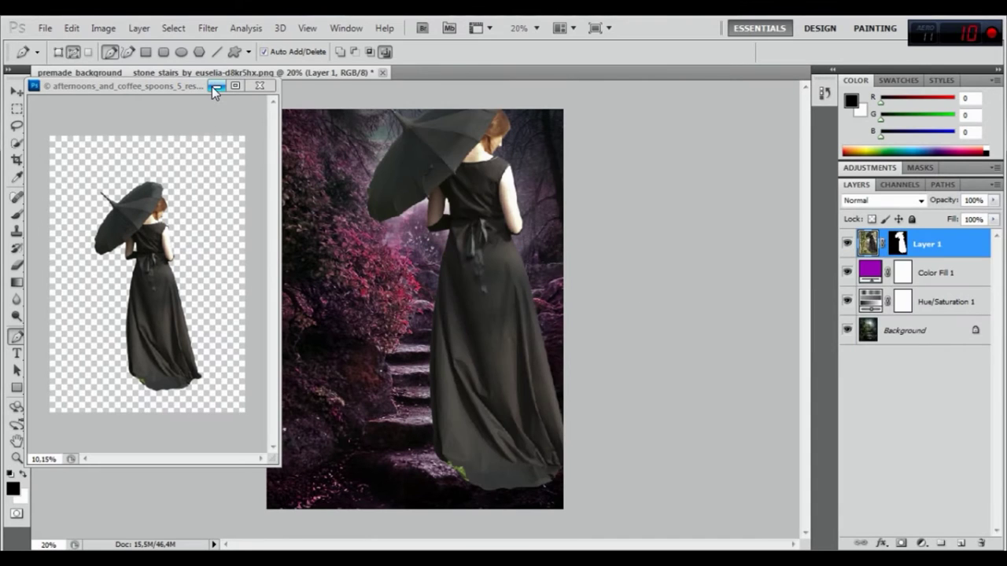
click(214, 87)
click(70, 28)
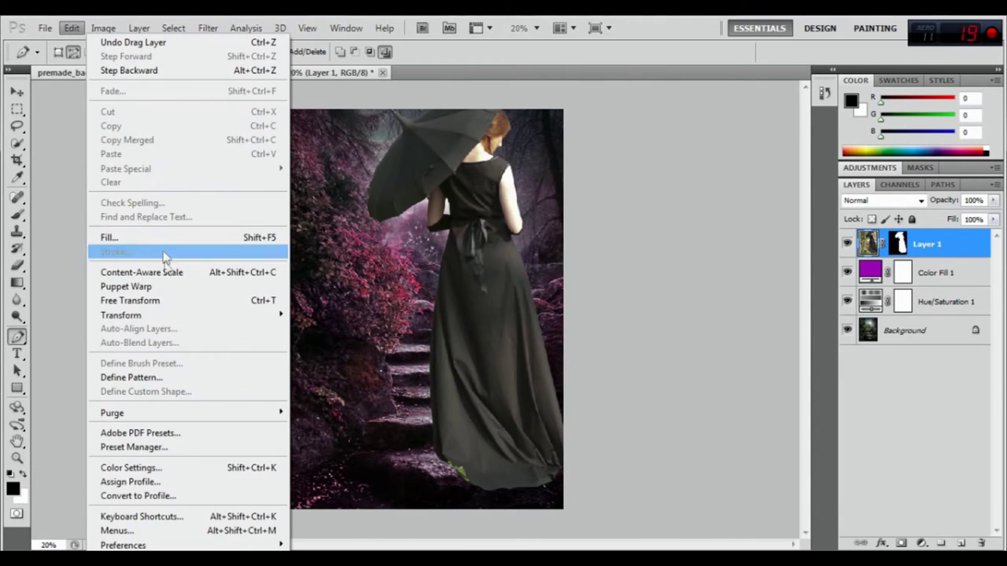
- Free-transform the woman down to about 46% and move her up onto the stairs
click(163, 302)
key(ctrl+minus)
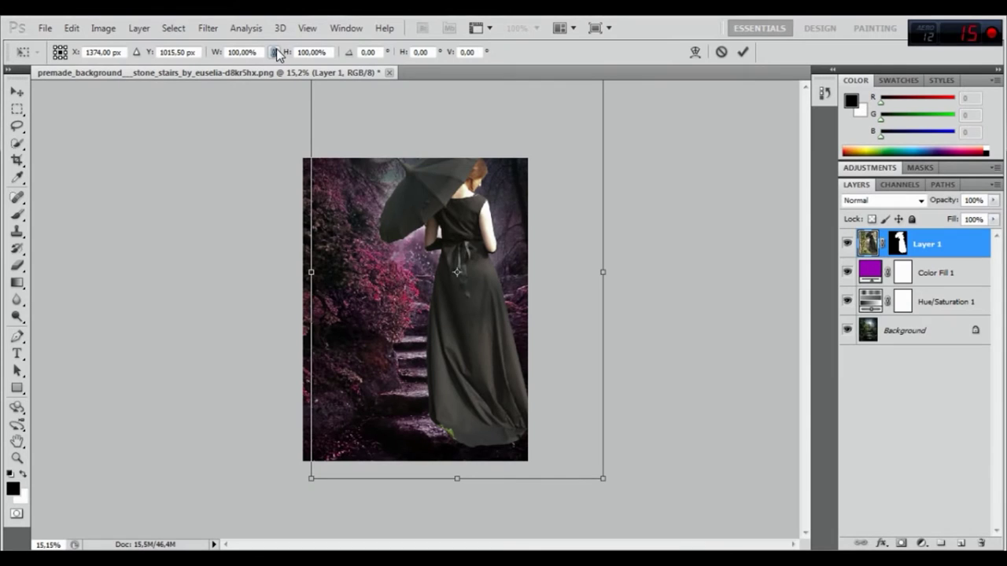
key(ctrl+minus)
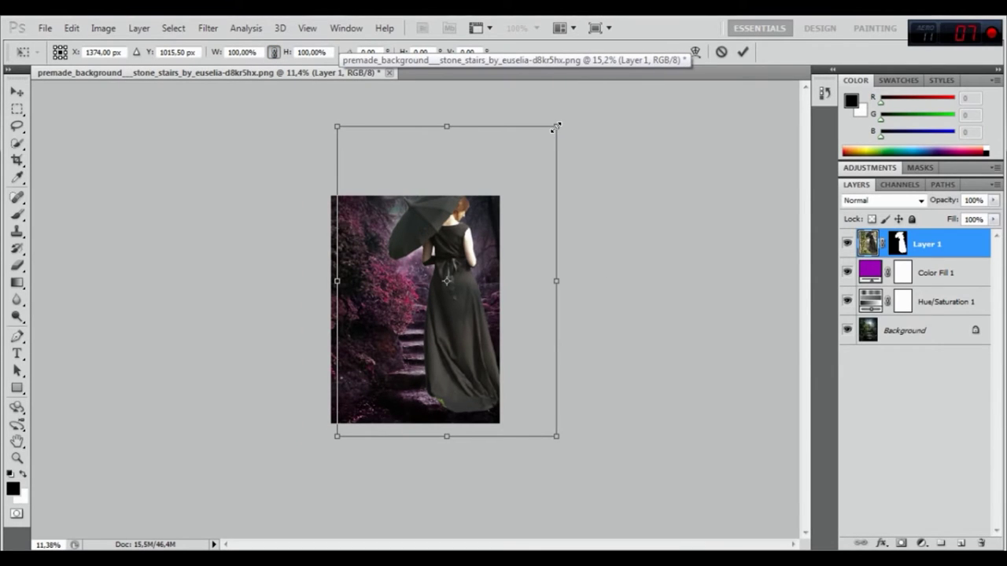
drag(554, 128, 449, 305)
drag(404, 394, 435, 351)
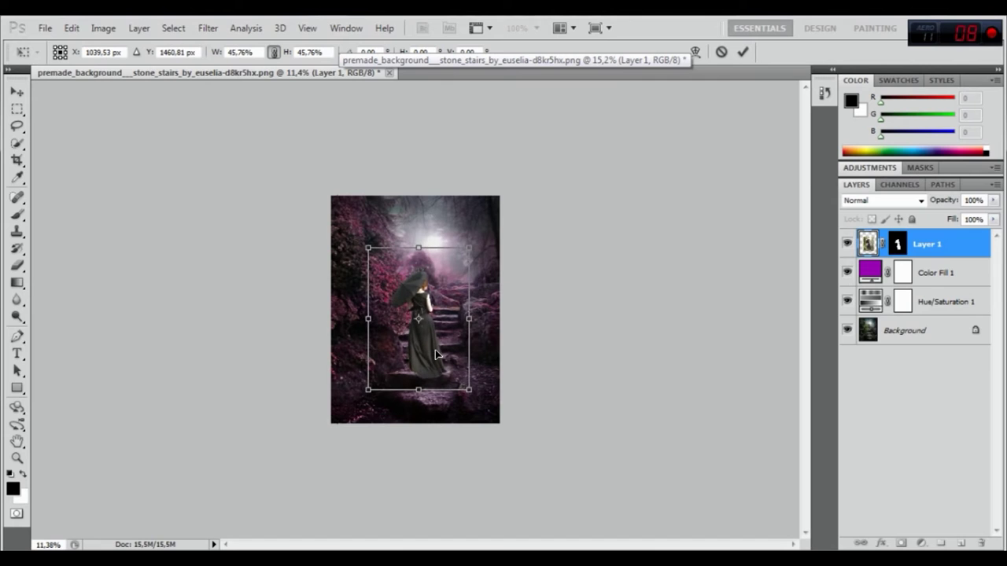
drag(437, 356, 496, 335)
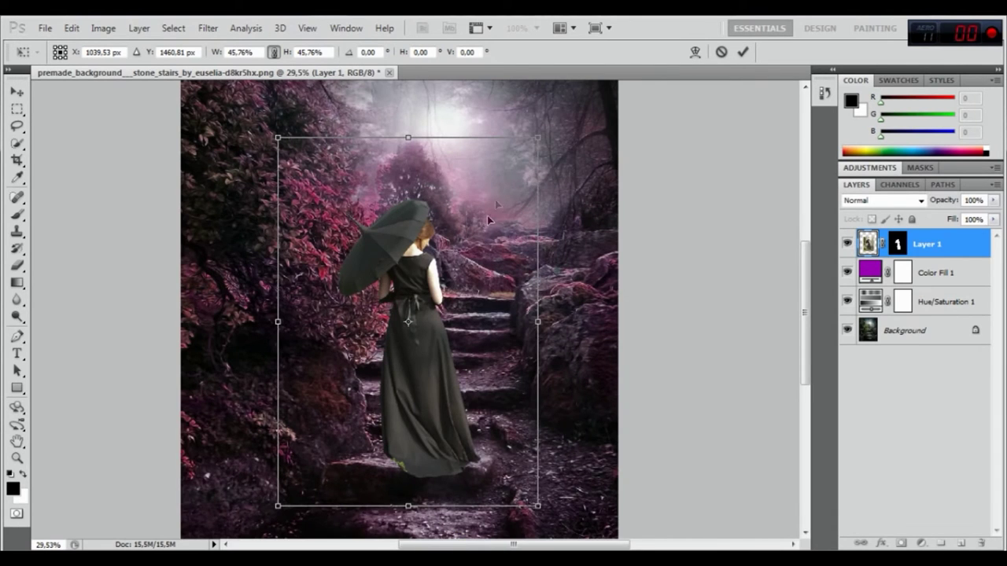
- Flip the woman horizontally, resize to about 50%, tilt her -2.5° and commit
right_click(456, 259)
click(503, 463)
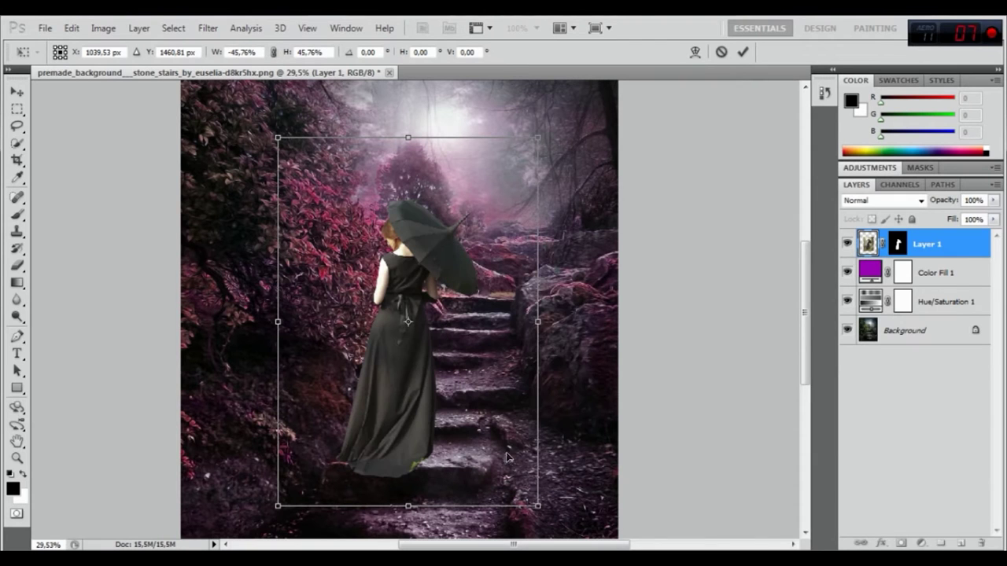
drag(413, 416, 461, 419)
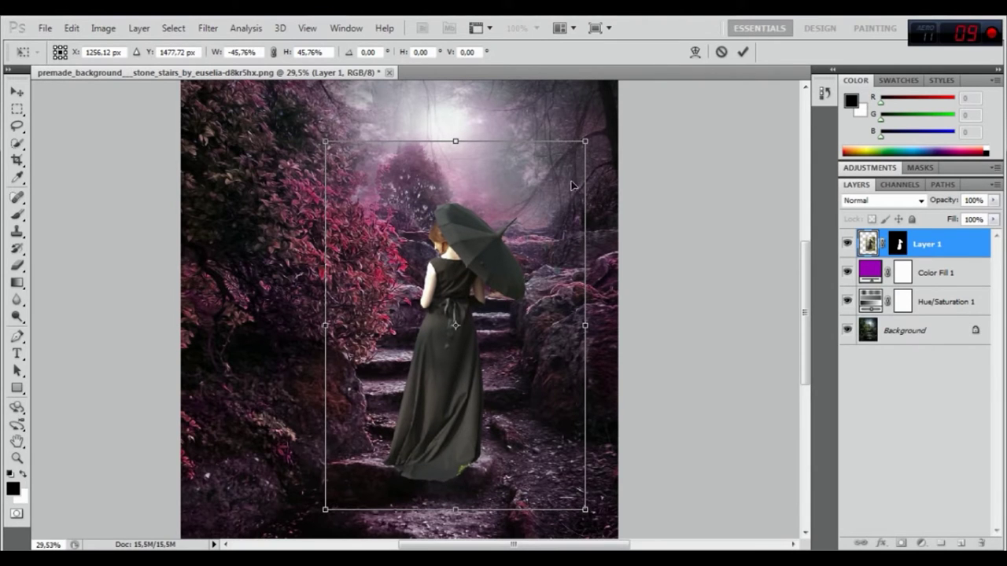
drag(584, 142, 611, 103)
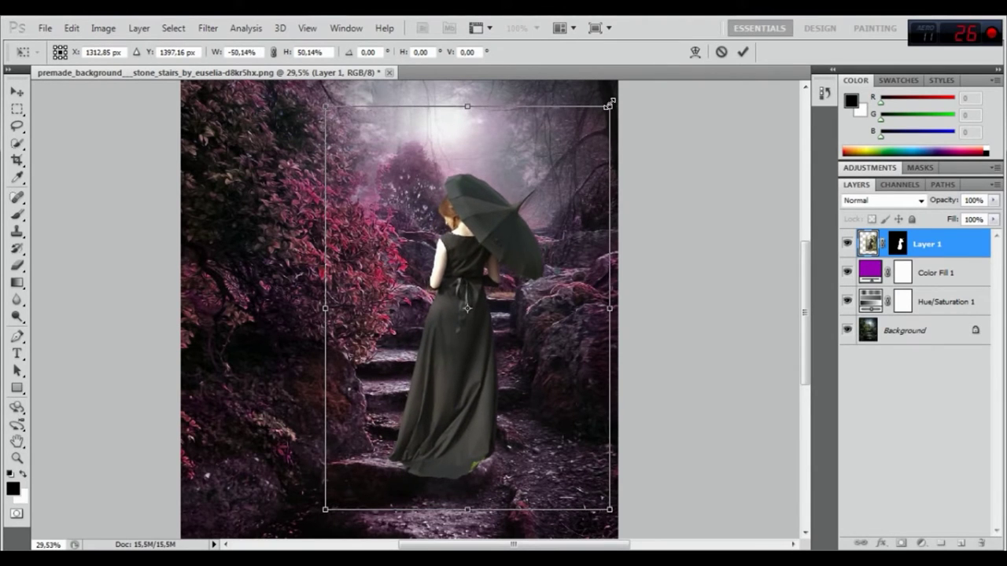
drag(508, 408, 504, 413)
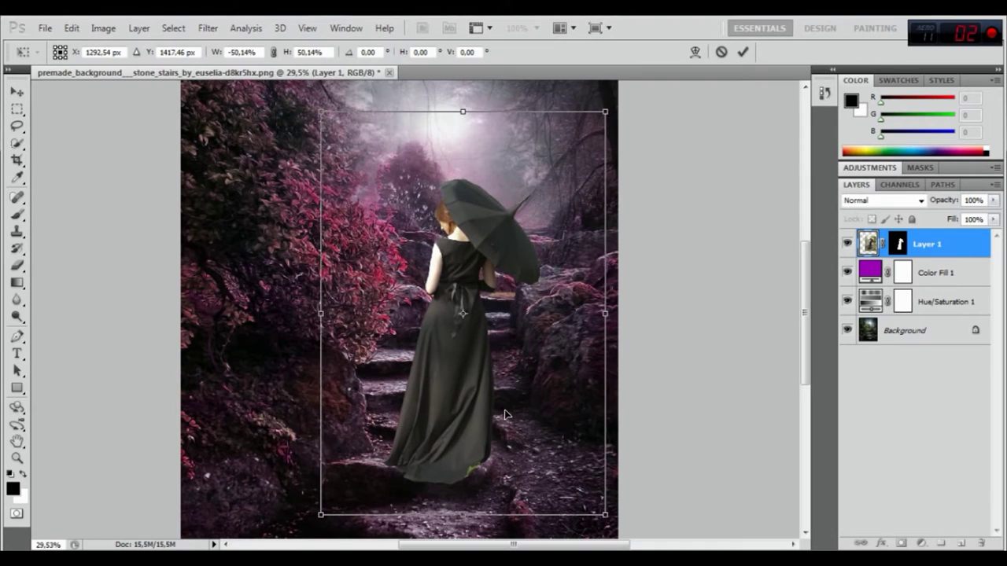
drag(620, 375, 621, 367)
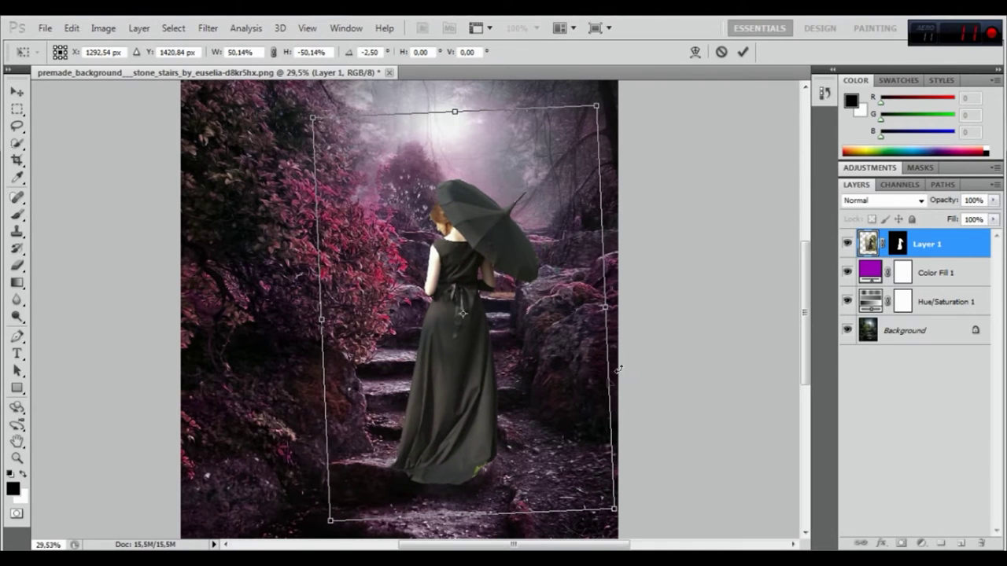
drag(509, 433, 496, 437)
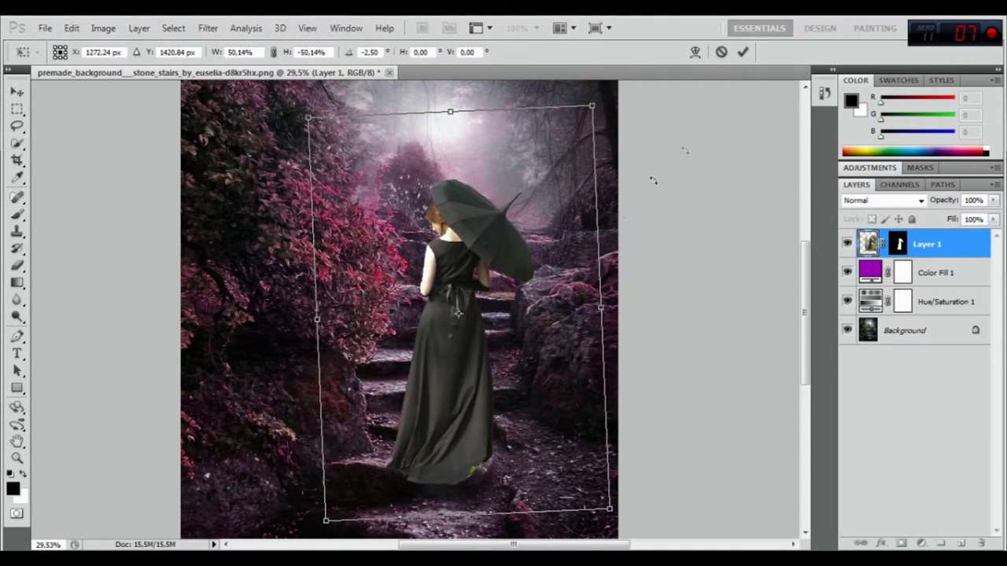
click(742, 54)
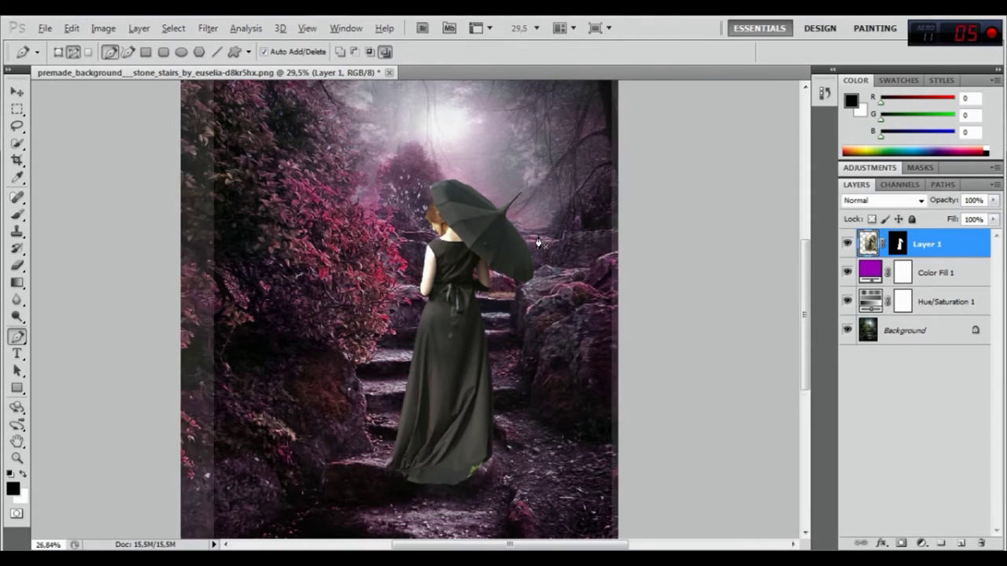
- Hide and delete the purple Color Fill 1 layer, then select Layer 1
key(ctrl+minus)
key(ctrl+minus)
key(ctrl+minus)
scroll(527, 261, up, 3)
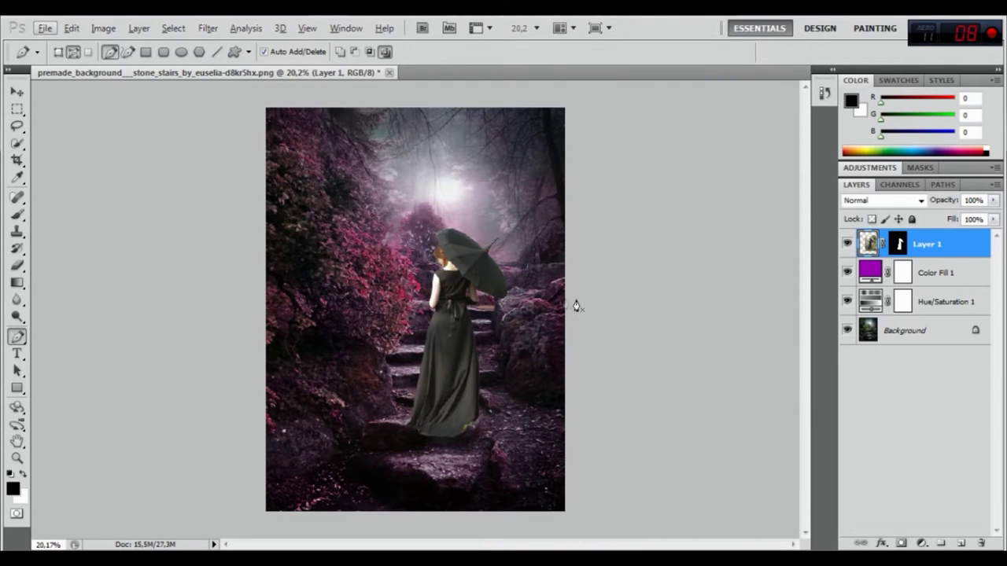
click(846, 273)
click(928, 276)
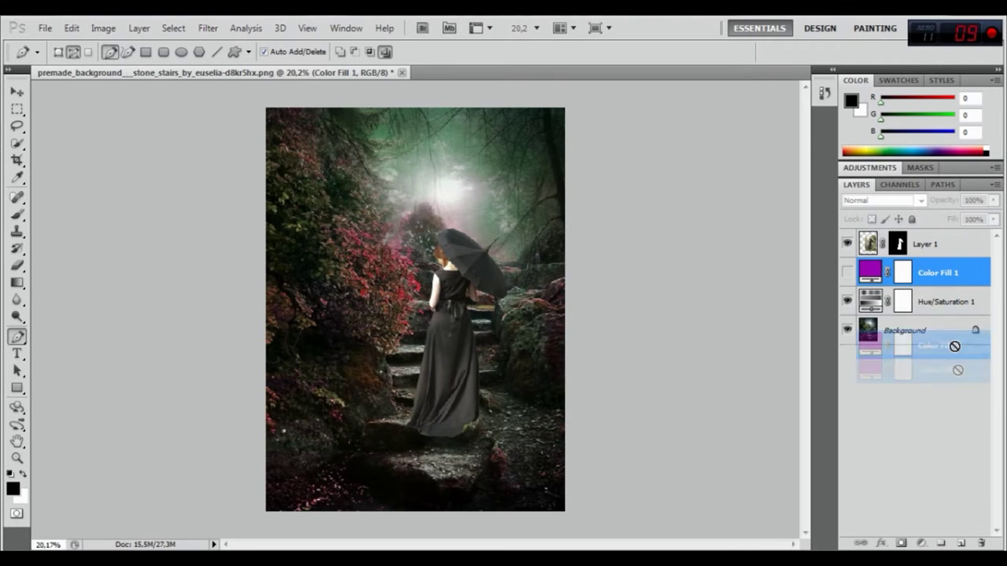
drag(956, 277, 981, 543)
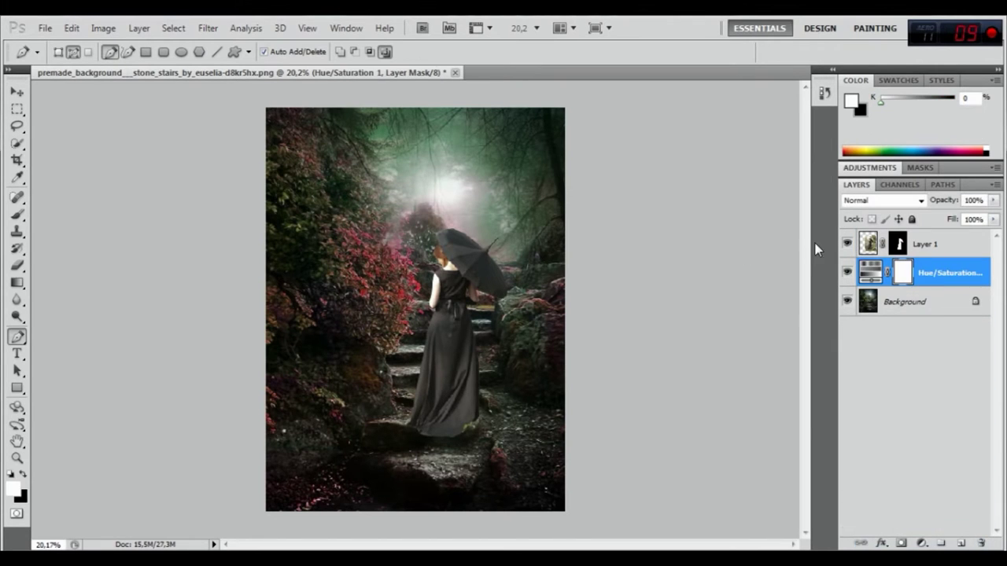
click(868, 242)
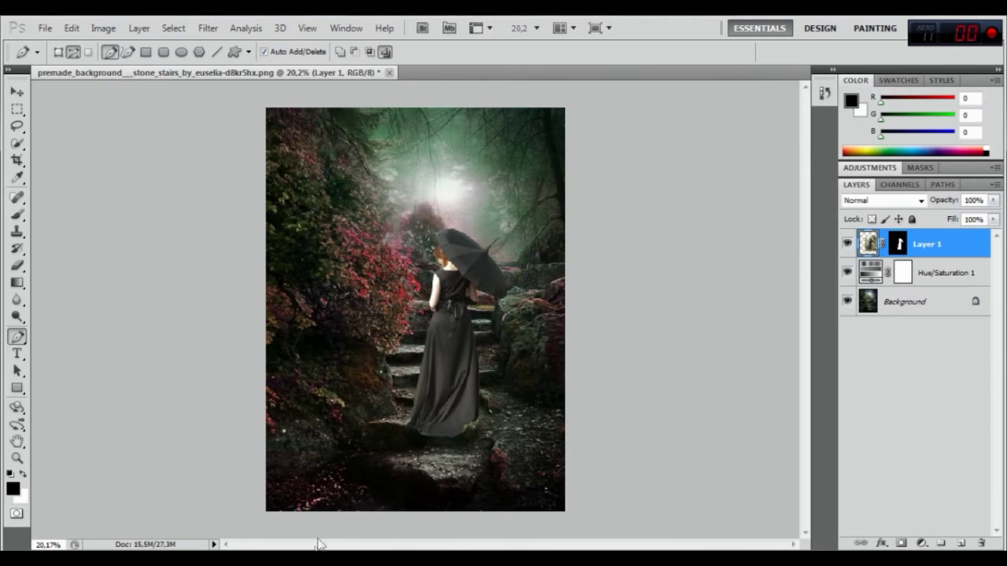
click(17, 232)
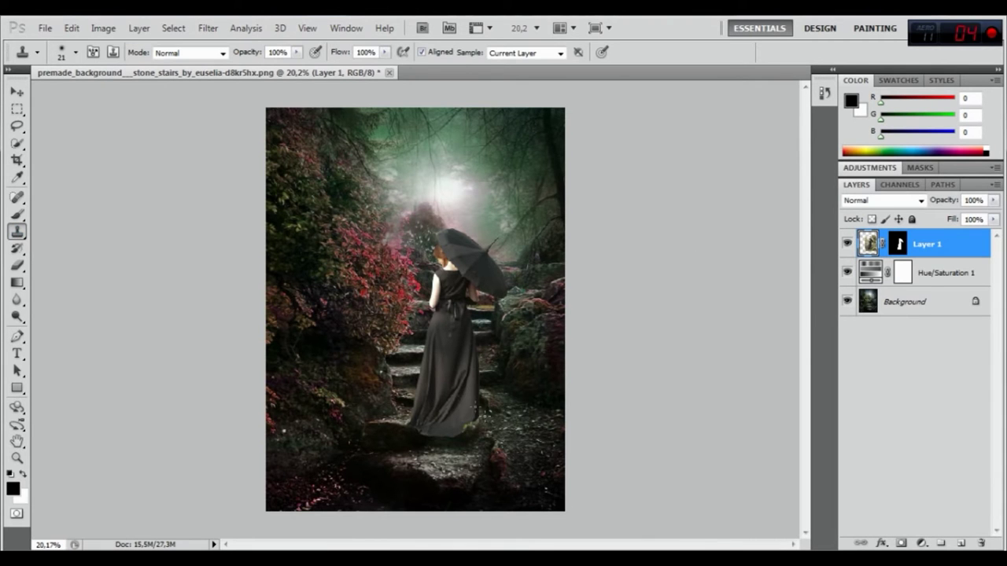
- Clone dress fabric over the green leaves along the woman's hem
scroll(475, 449, up, 5)
scroll(472, 441, up, 3)
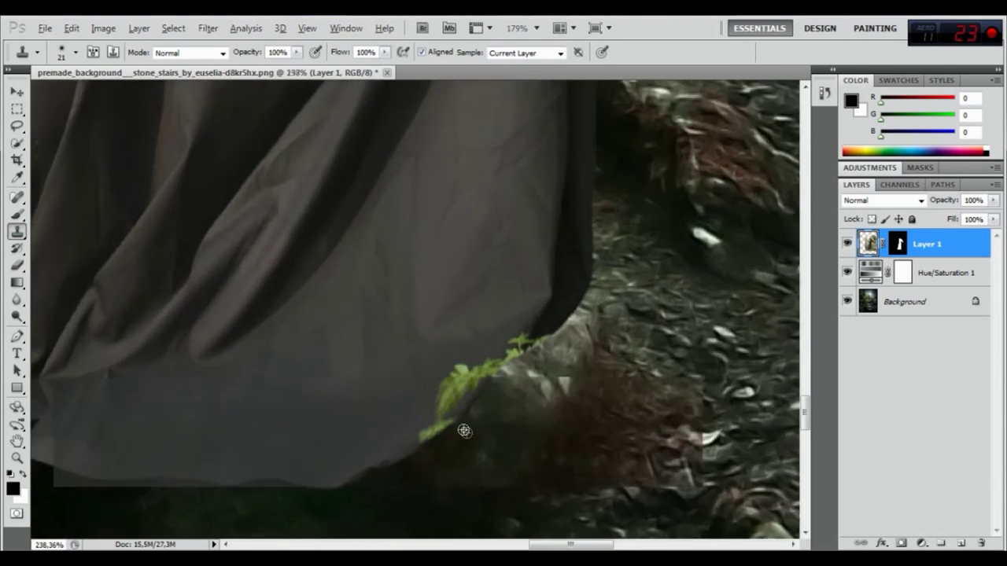
scroll(424, 409, up, 2)
alt+click(380, 398)
mouse_move(455, 367)
mouse_down()
mouse_move(409, 427)
mouse_move(446, 410)
mouse_move(461, 373)
mouse_move(566, 294)
mouse_move(560, 309)
mouse_up()
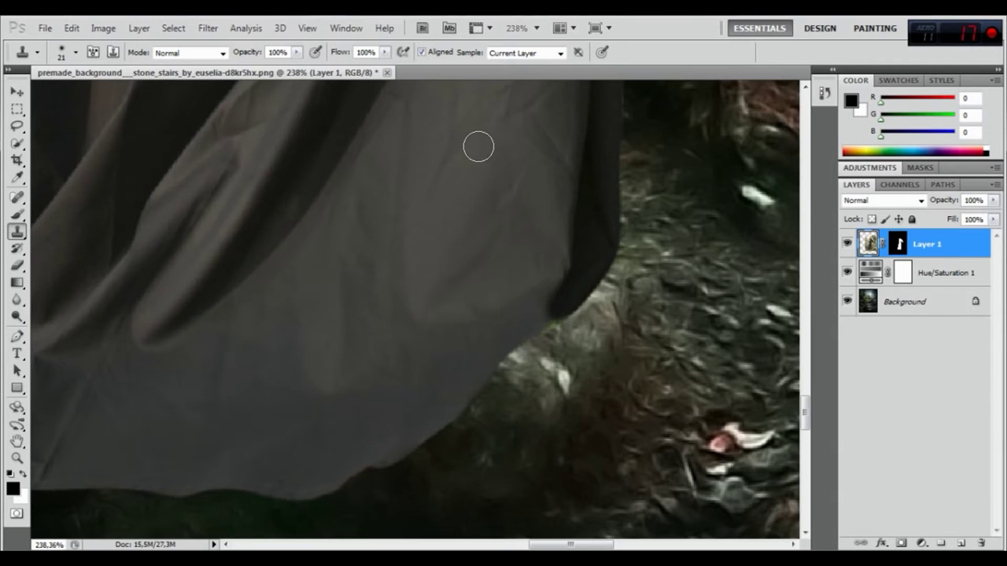
drag(508, 333, 531, 325)
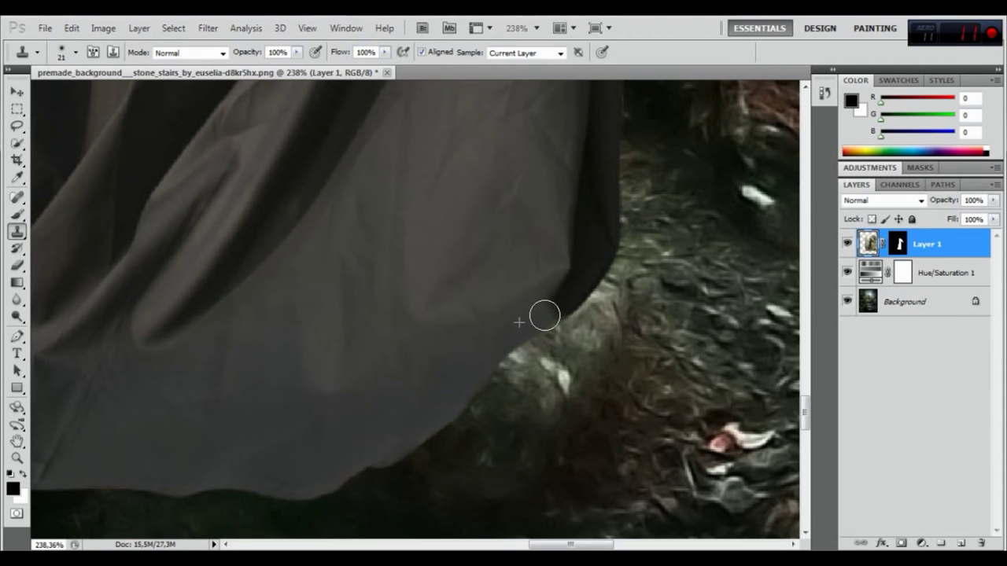
- Shrink the clone brush to 12 px and clone out the yellow speck by the umbrella
scroll(409, 227, down, 3)
mouse_move(373, 207)
mouse_down()
mouse_move(270, 272)
mouse_move(309, 291)
mouse_move(406, 149)
mouse_move(359, 192)
mouse_move(470, 166)
mouse_move(457, 218)
mouse_move(306, 411)
mouse_up()
drag(629, 399, 526, 299)
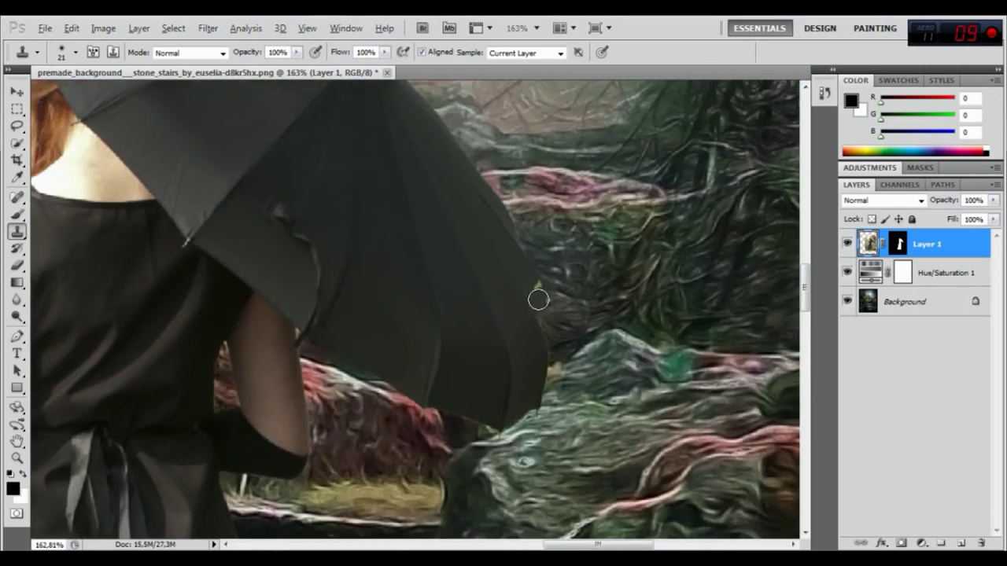
scroll(525, 299, up, 3)
right_click(577, 294)
drag(602, 319, 596, 320)
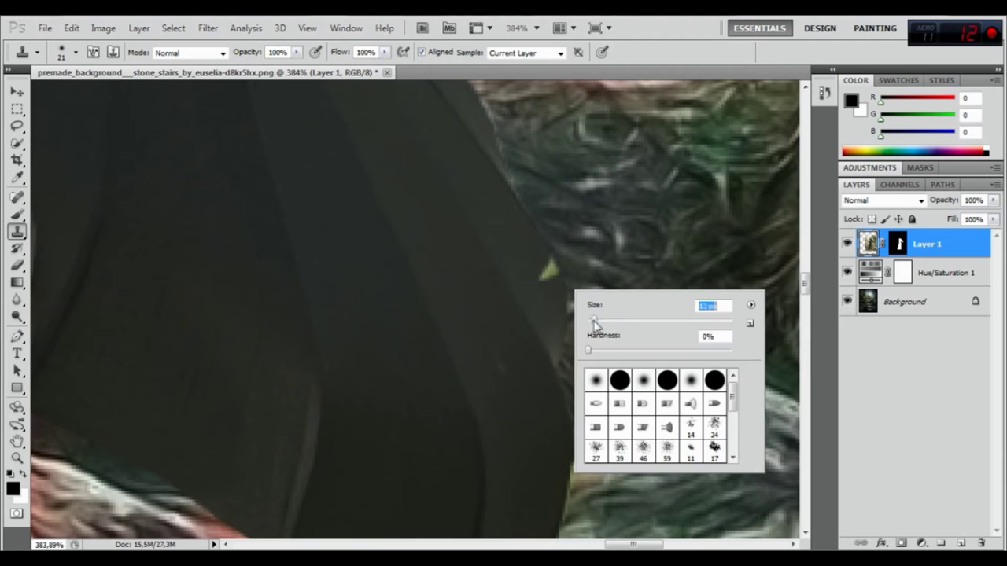
key(Return)
drag(540, 270, 546, 263)
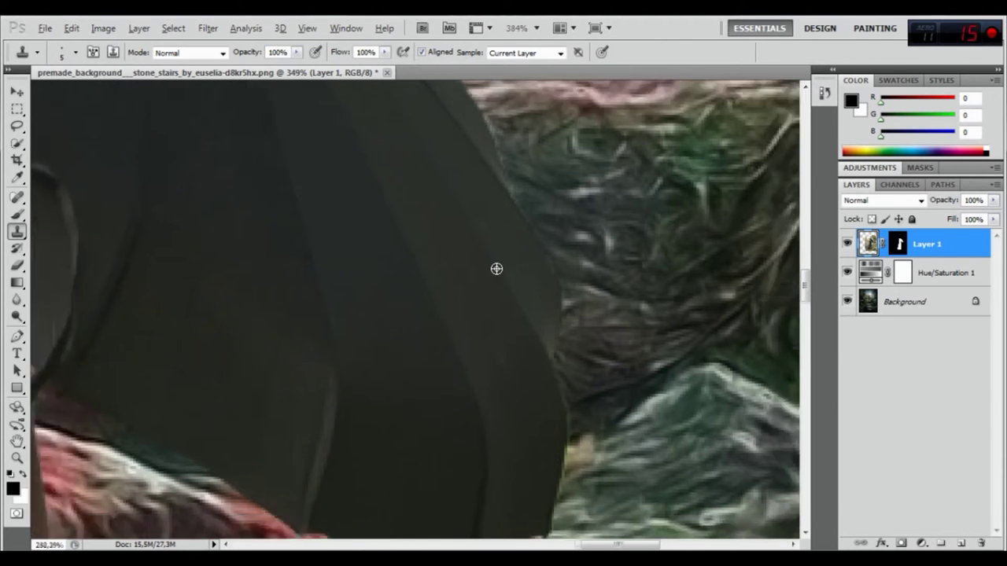
- Zoom around to inspect the cloning, then target Layer 1's mask
scroll(496, 269, down, 4)
scroll(341, 234, down, 4)
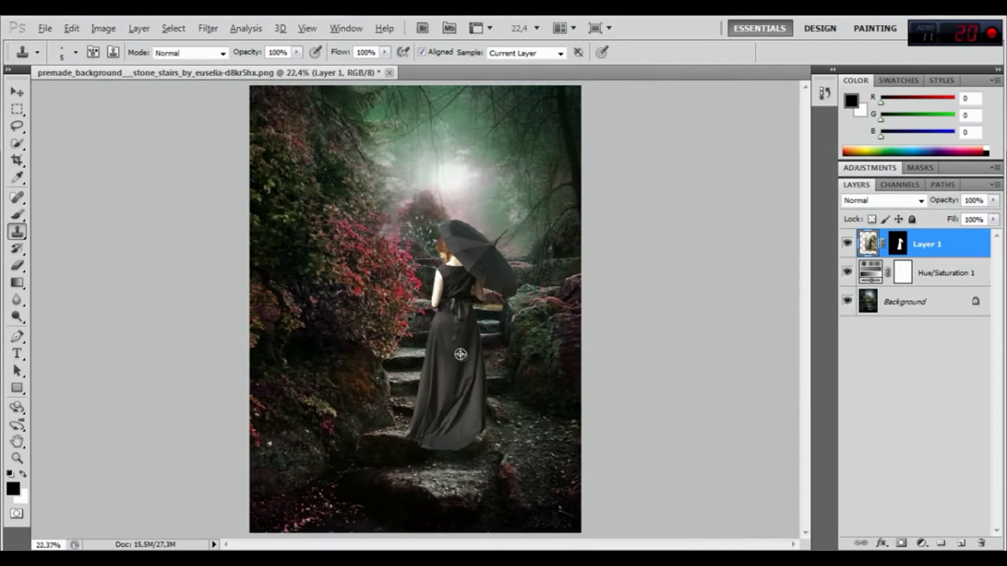
scroll(498, 427, up, 1)
scroll(475, 381, down, 1)
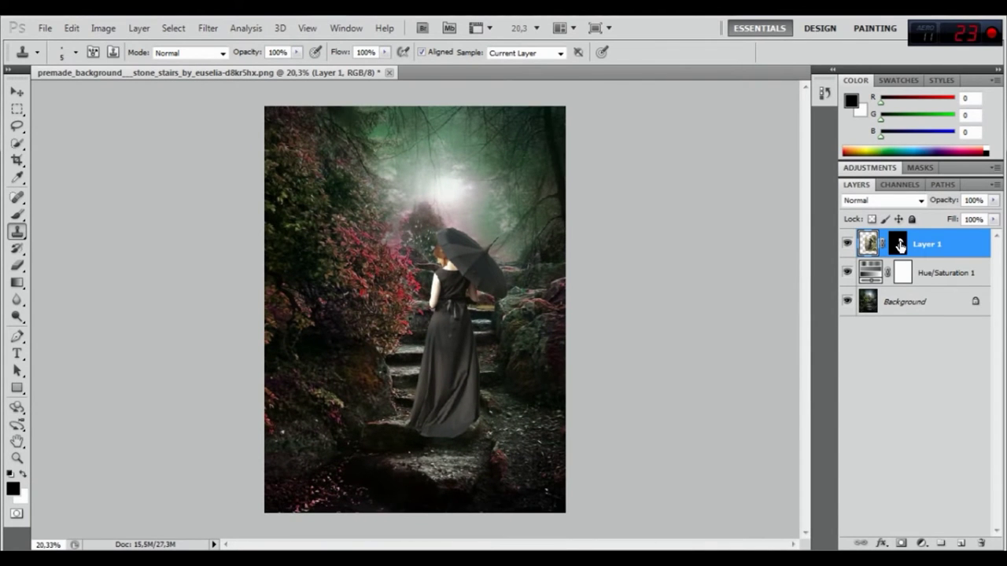
scroll(474, 254, up, 5)
scroll(440, 244, up, 5)
scroll(409, 236, up, 3)
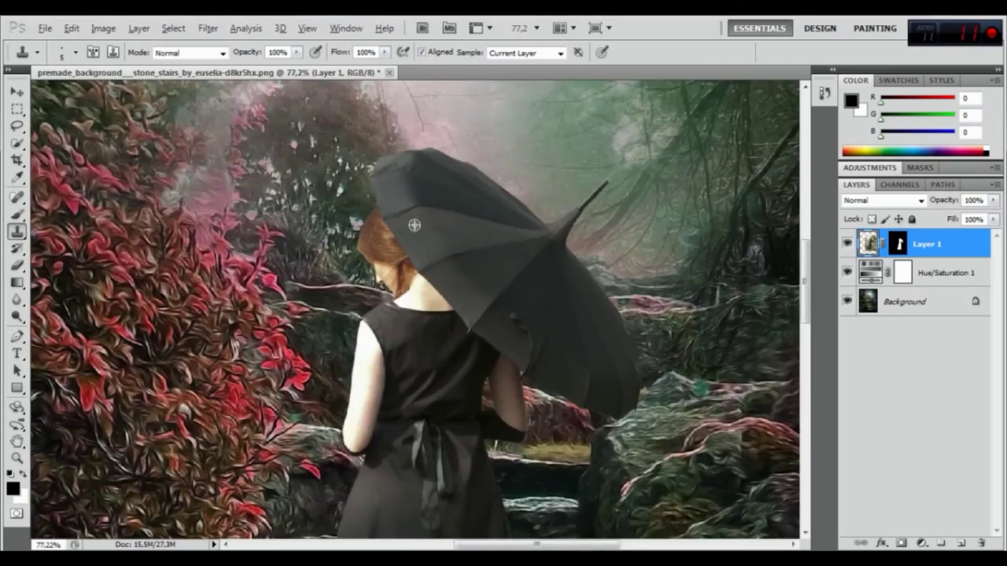
scroll(380, 235, up, 4)
scroll(380, 235, up, 3)
scroll(380, 235, up, 3)
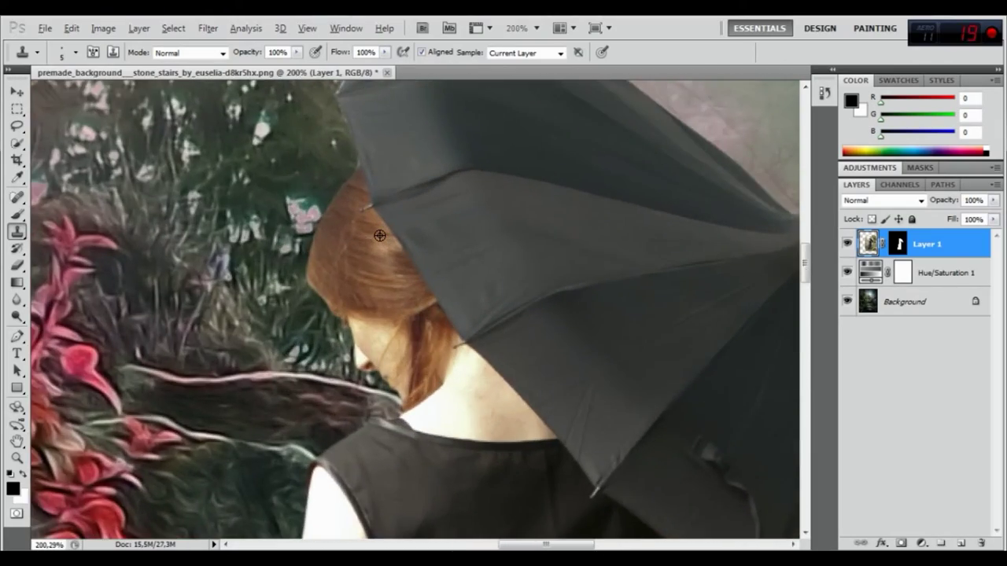
scroll(380, 235, down, 10)
scroll(393, 252, down, 6)
scroll(425, 283, down, 5)
scroll(449, 302, down, 2)
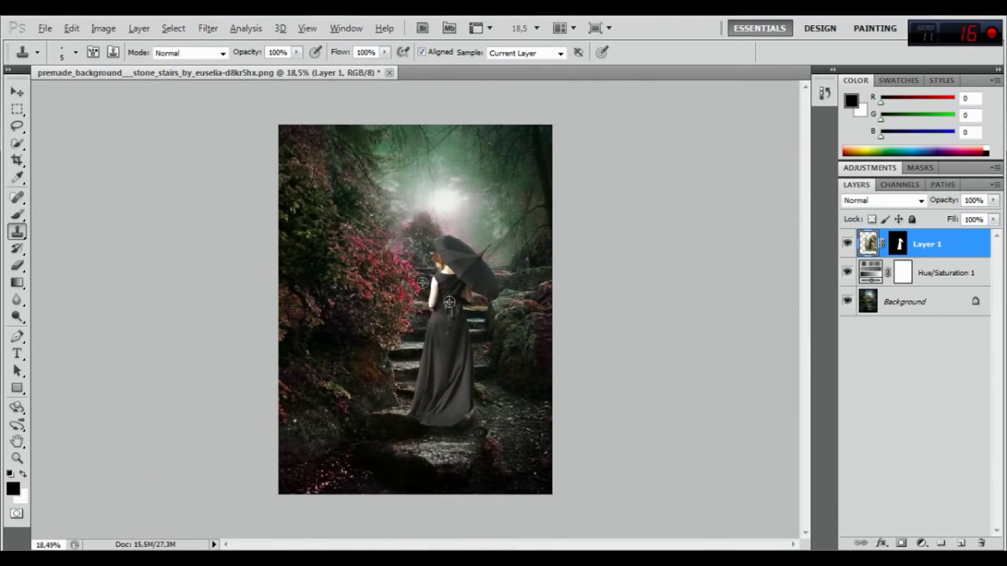
click(901, 245)
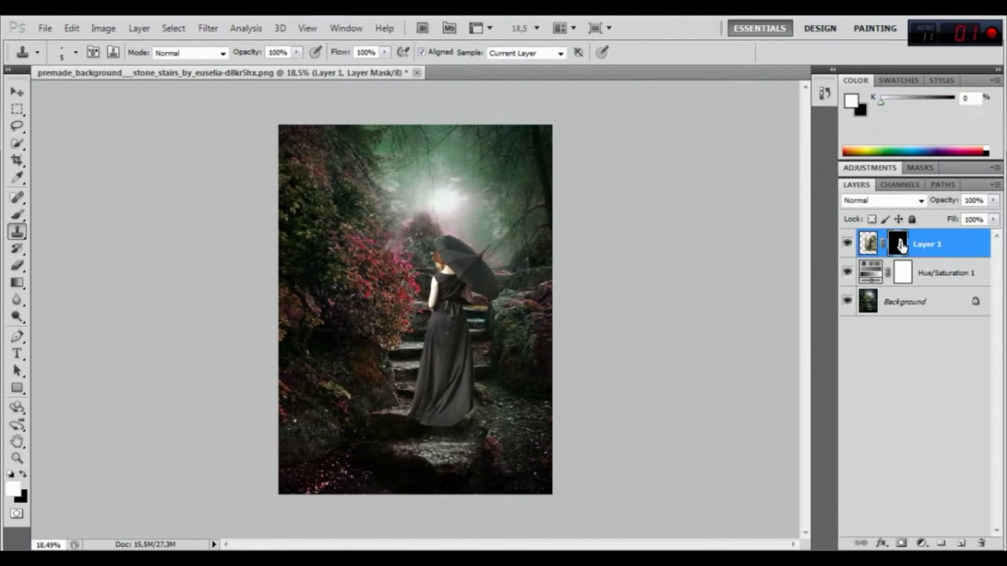
- Lasso the woman, invert the selection and delete her surroundings on Layer 1
click(867, 244)
click(17, 128)
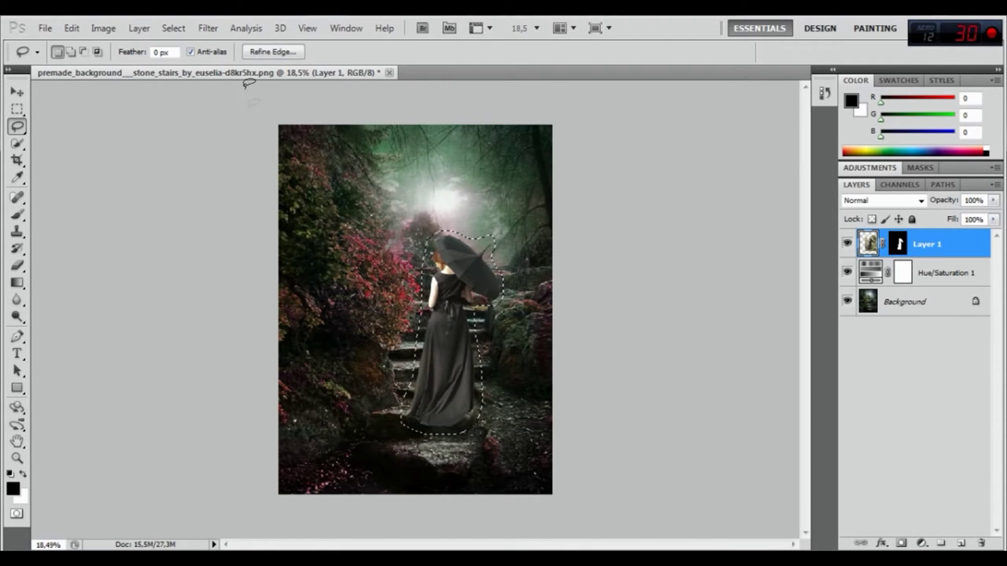
click(173, 28)
click(189, 83)
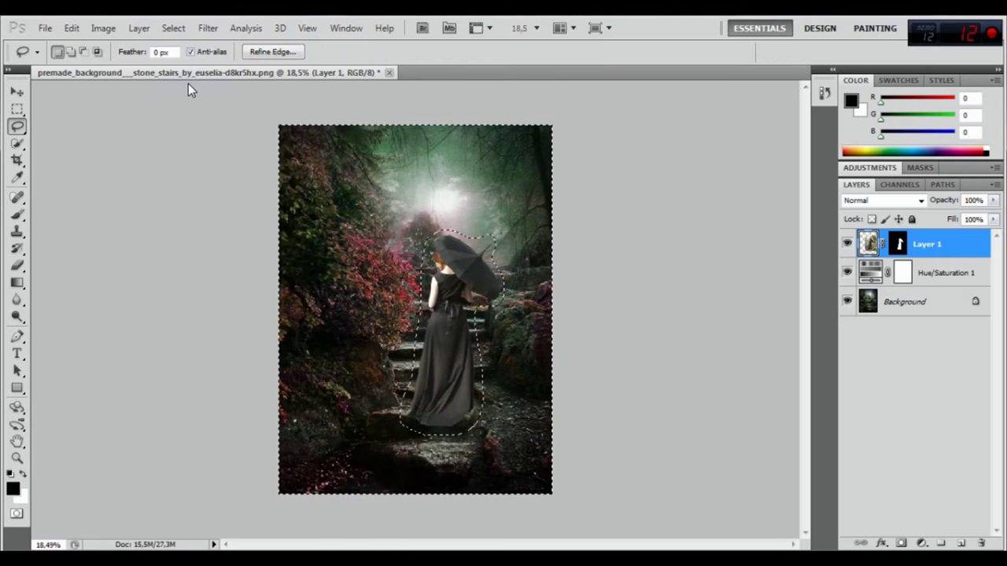
key(Delete)
key(ctrl+d)
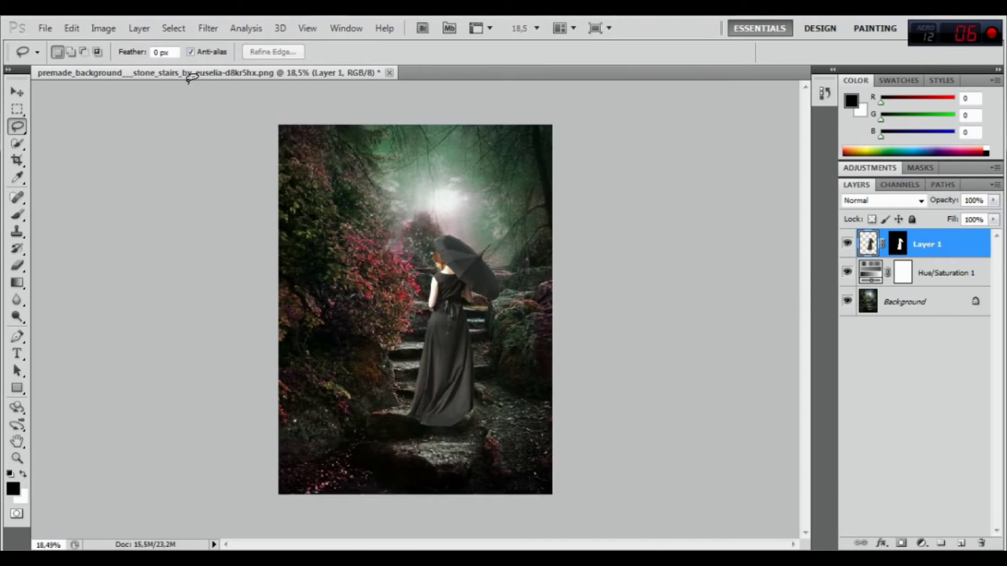
- Apply Layer 1's mask and defringe the woman's edges by 1 pixel
click(896, 244)
right_click(897, 246)
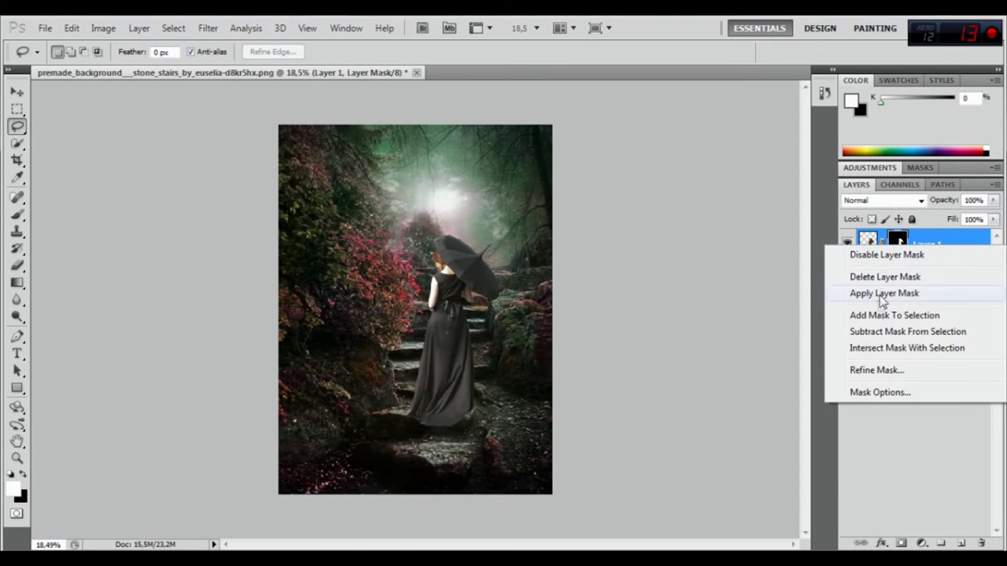
click(881, 292)
click(137, 28)
mouse_move(154, 532)
click(334, 545)
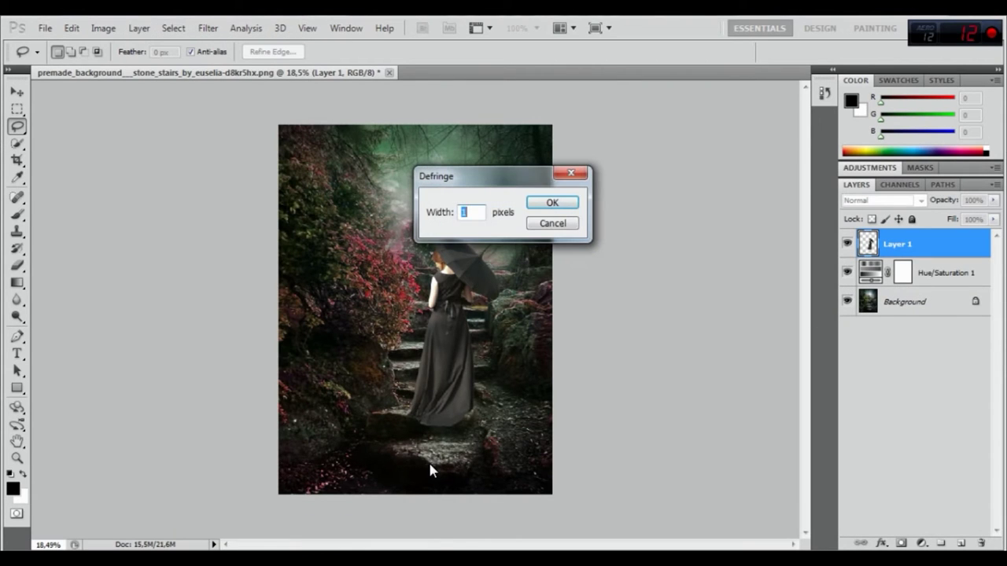
click(555, 202)
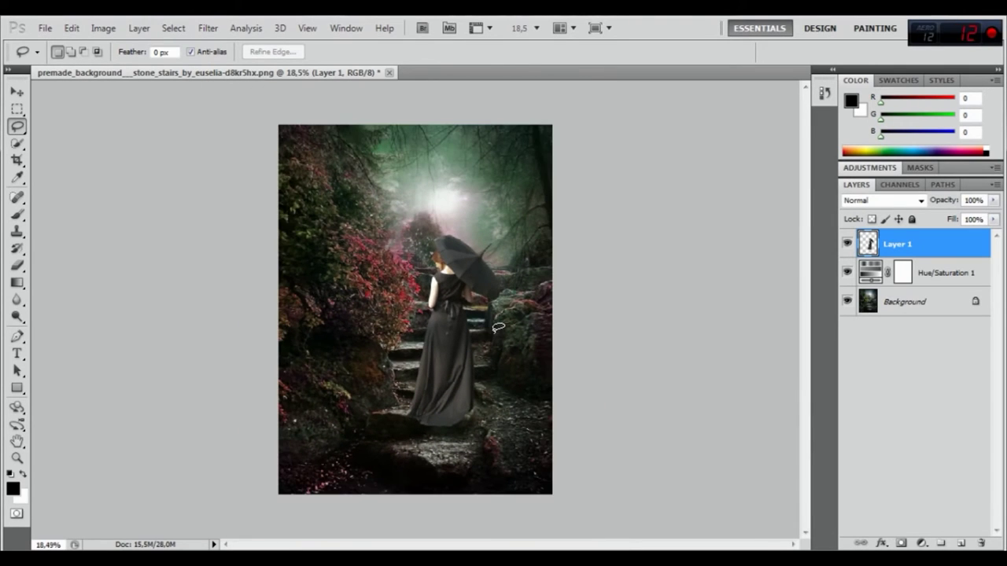
click(910, 303)
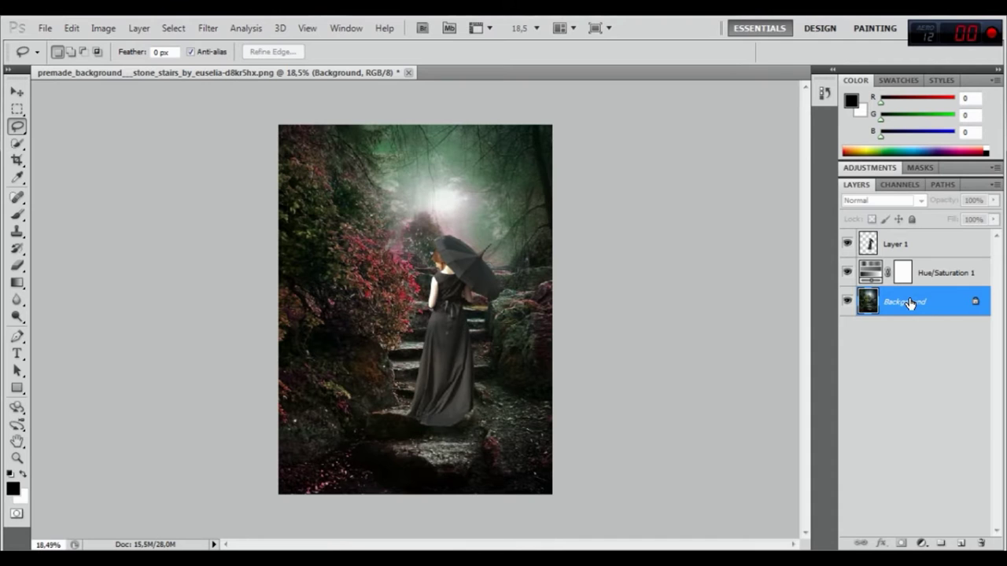
- Duplicate the Background, Gaussian-blur the copy at 8.9 px, and add a layer mask
right_click(910, 304)
click(873, 334)
click(641, 181)
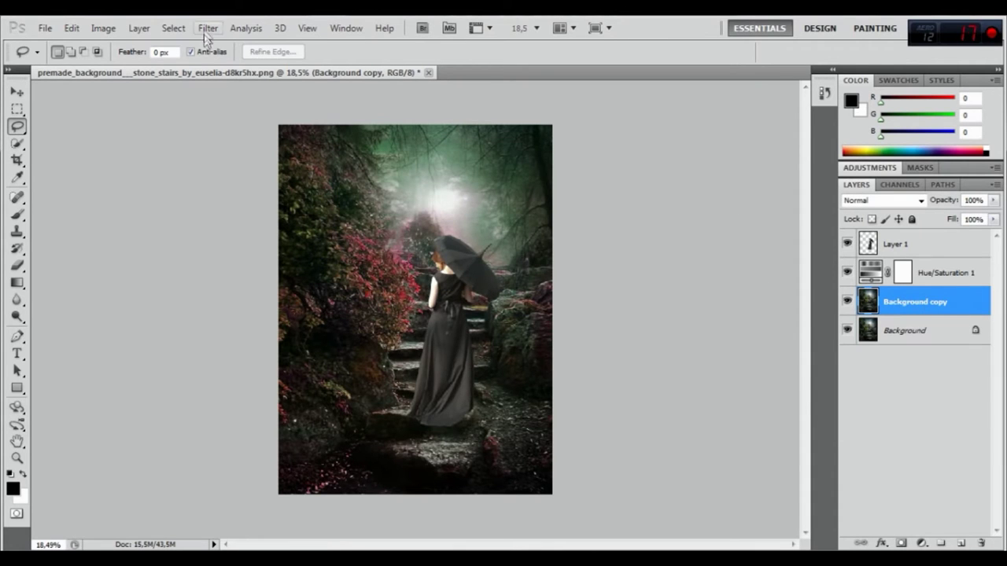
click(207, 27)
click(409, 216)
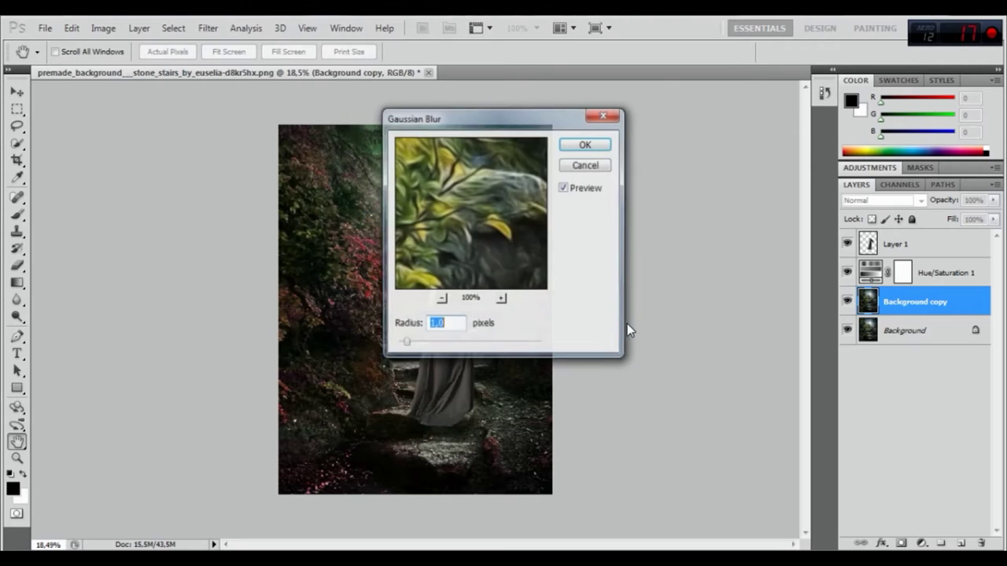
drag(450, 117, 646, 142)
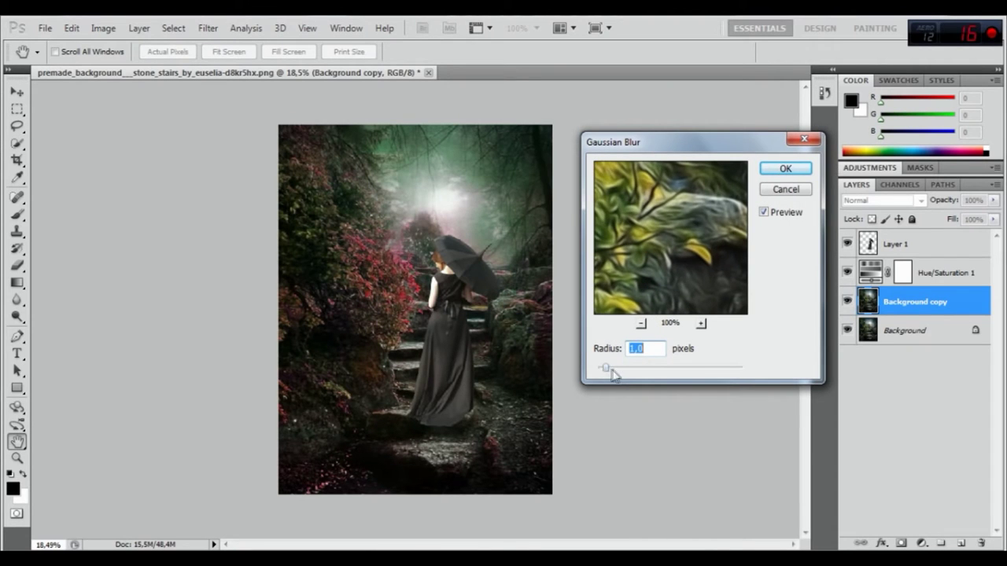
drag(614, 375, 636, 376)
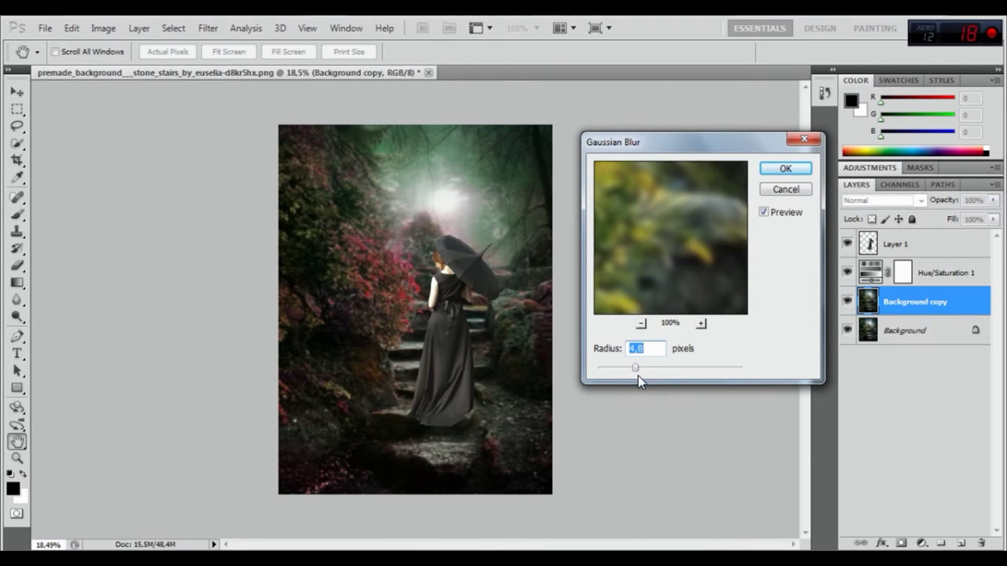
drag(635, 368, 652, 369)
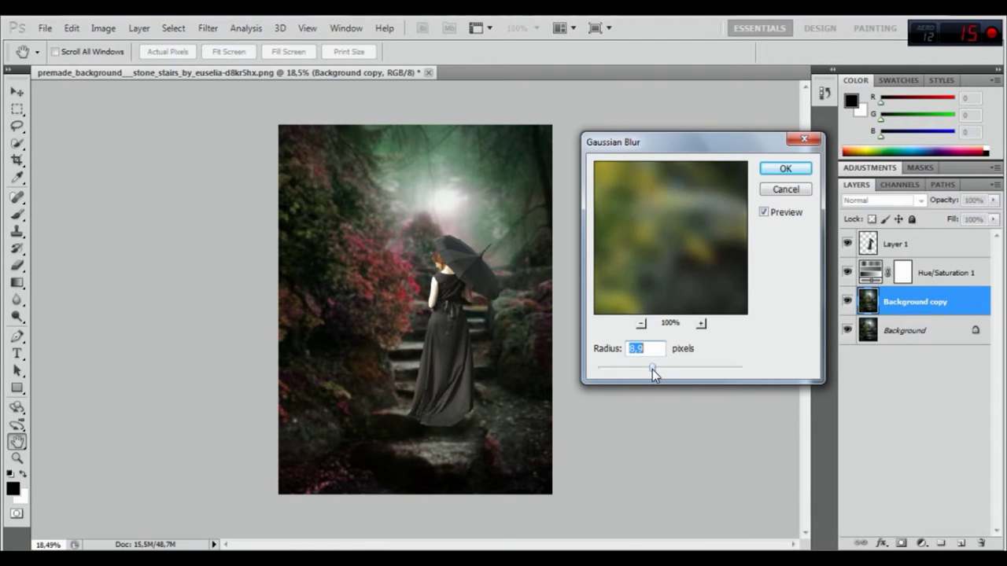
click(785, 169)
key(l)
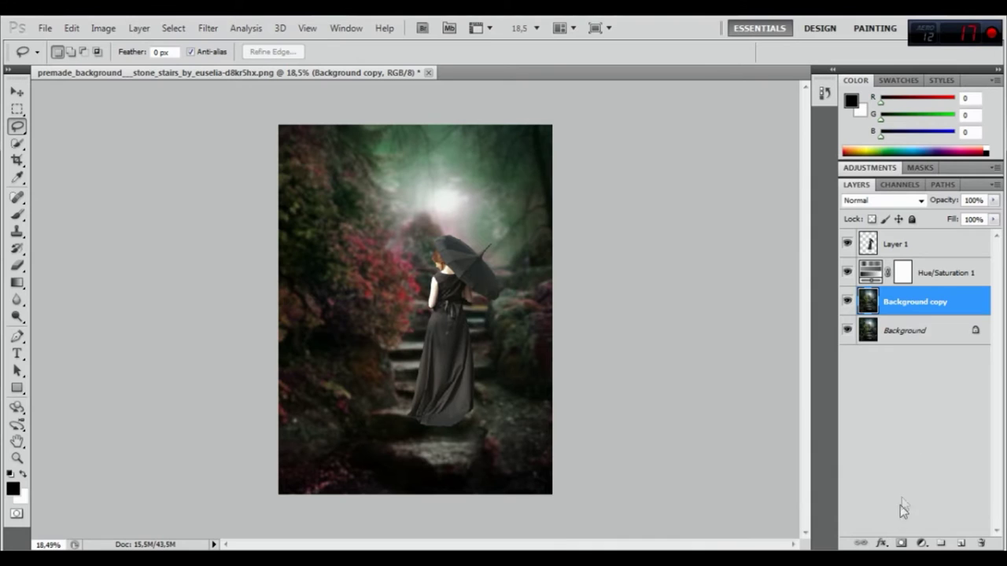
click(901, 543)
- Paint black with a 453 px soft brush to mask the blur over the lower foreground
click(18, 214)
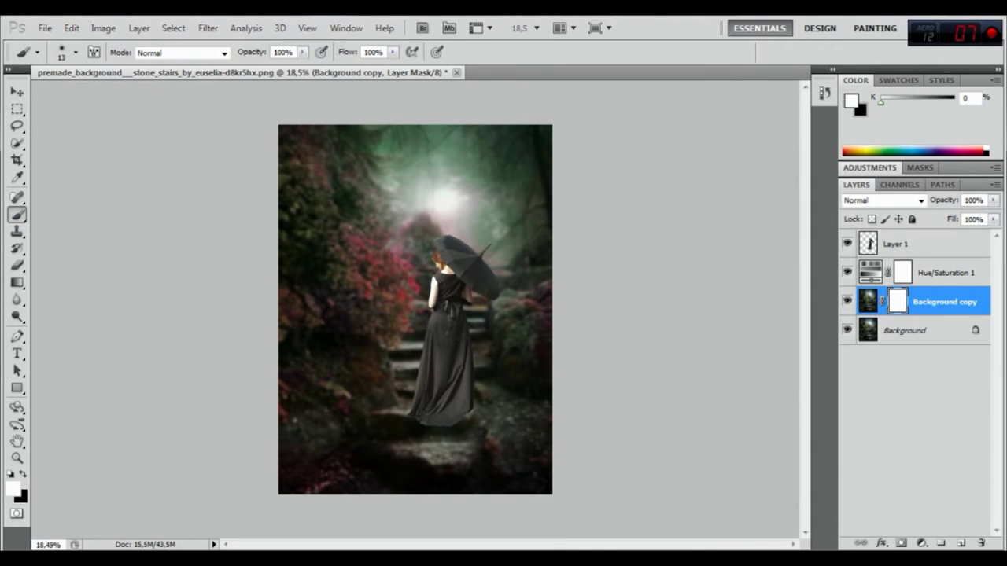
right_click(489, 336)
click(618, 367)
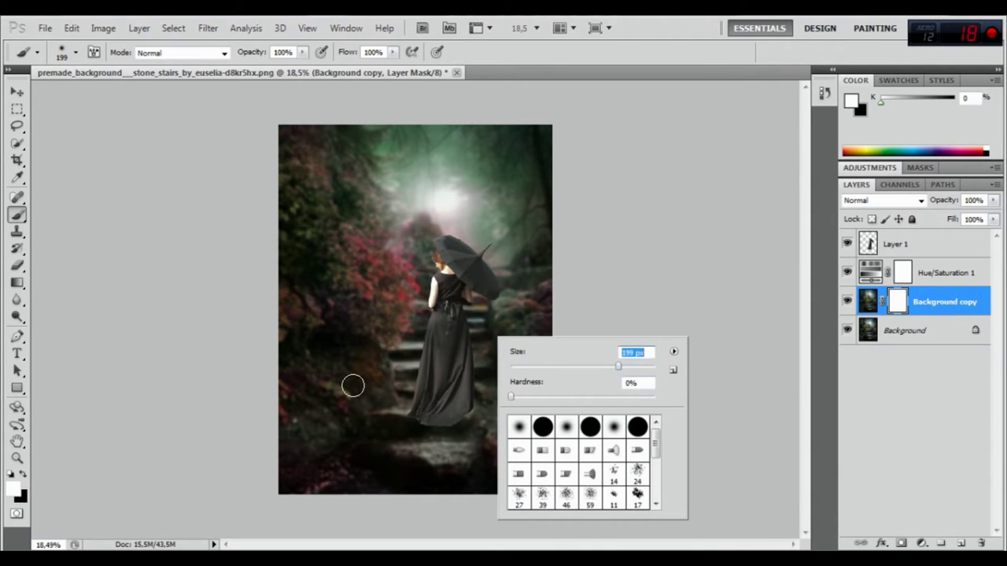
drag(618, 367, 637, 368)
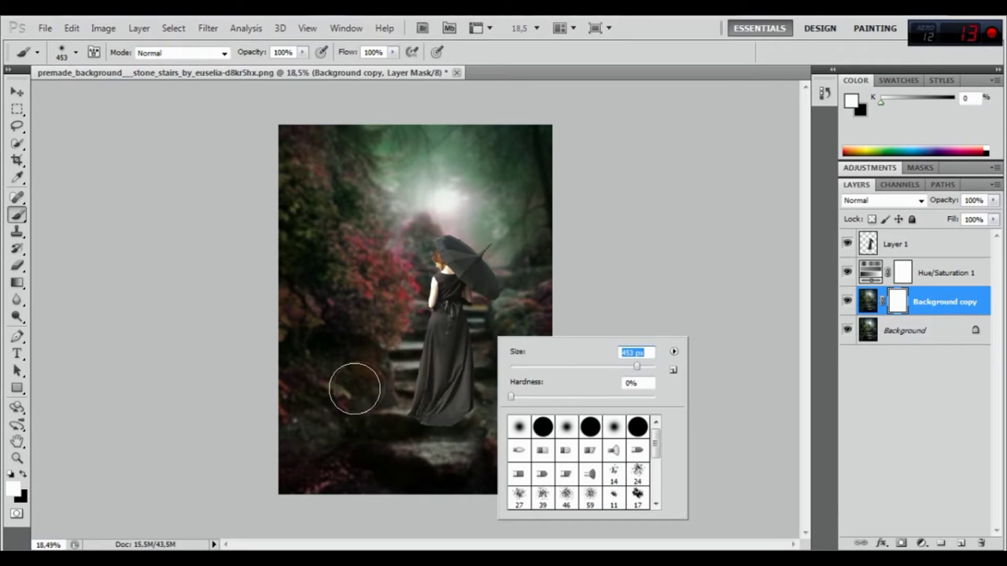
click(22, 472)
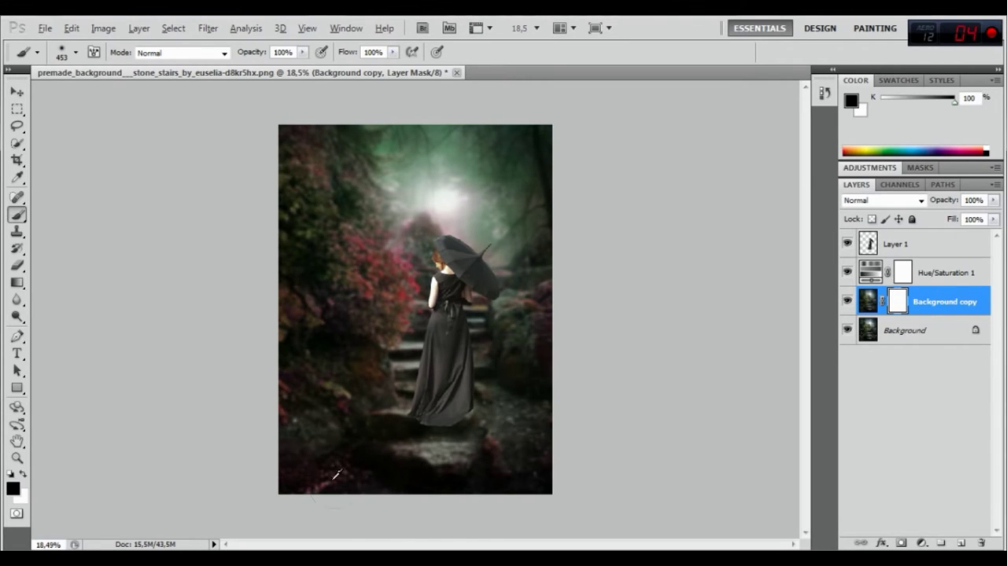
mouse_move(342, 465)
mouse_down()
mouse_move(322, 477)
mouse_move(322, 433)
mouse_move(314, 442)
mouse_move(388, 444)
mouse_move(396, 409)
mouse_move(418, 389)
mouse_move(441, 429)
mouse_move(490, 425)
mouse_move(530, 476)
mouse_move(470, 411)
mouse_move(495, 456)
mouse_move(434, 442)
mouse_move(396, 407)
mouse_move(359, 429)
mouse_move(391, 443)
mouse_move(418, 400)
mouse_move(448, 377)
mouse_move(513, 456)
mouse_move(457, 415)
mouse_up()
right_click(457, 415)
click(574, 455)
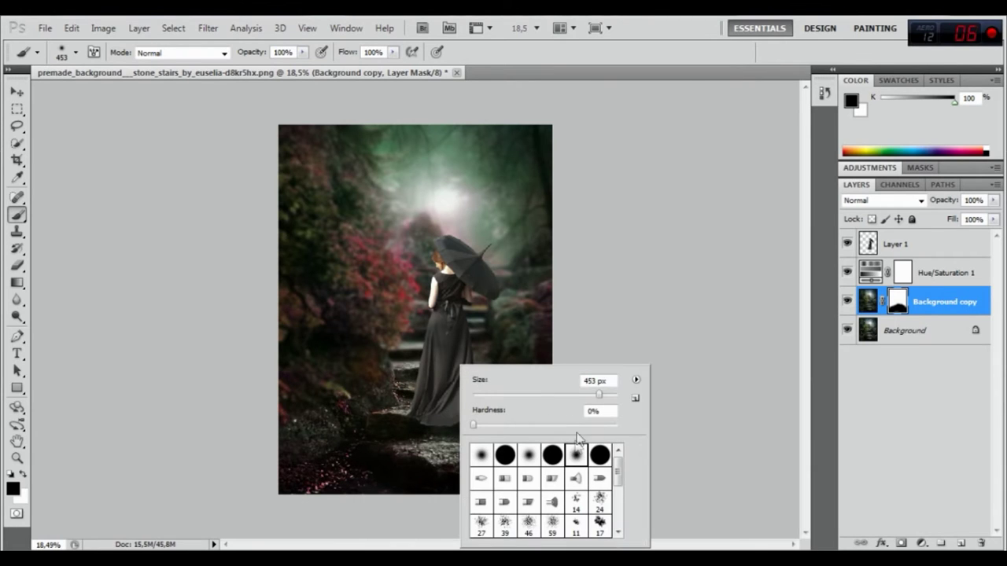
click(390, 401)
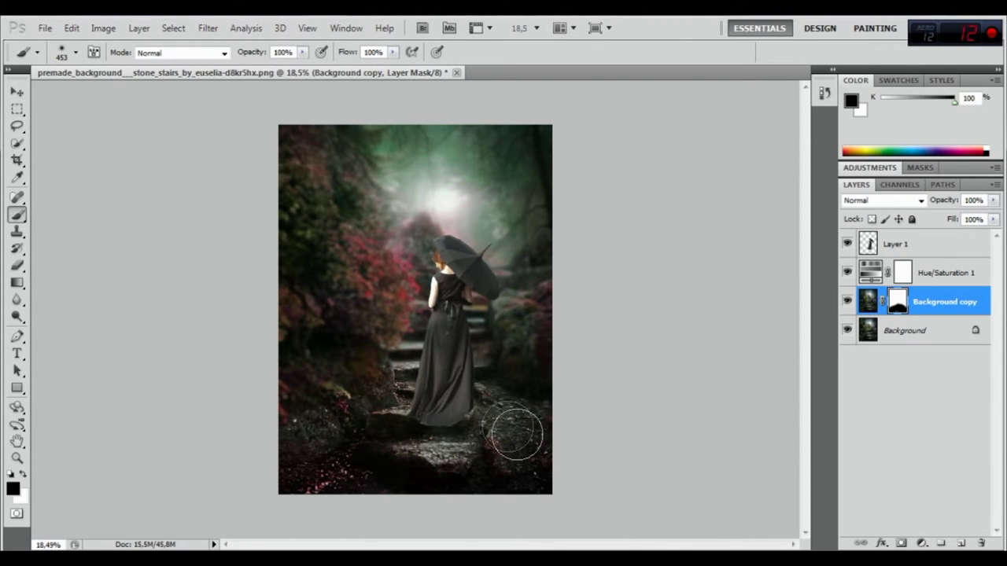
- Select Layer 1 and reduce the brush size to 114 px
click(867, 303)
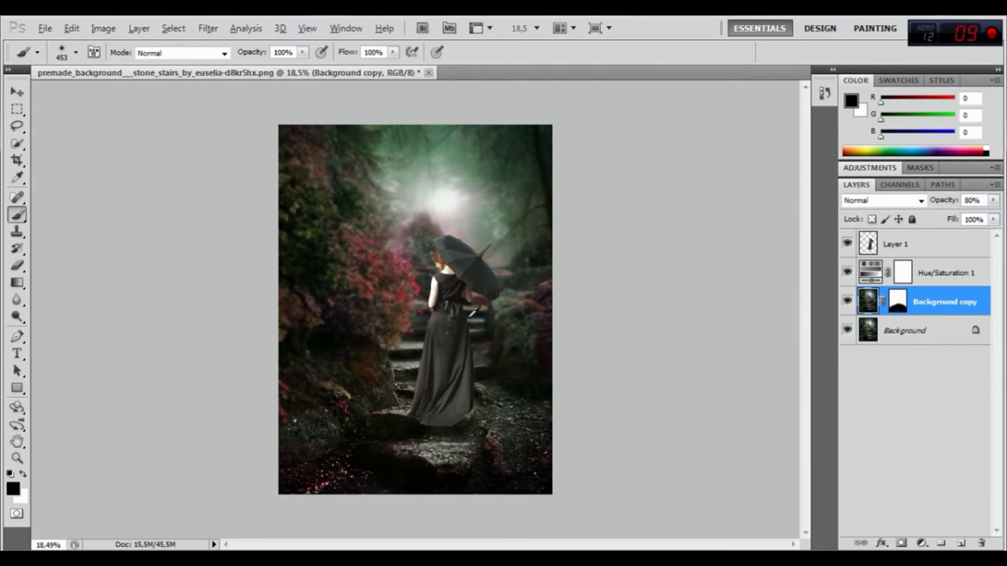
scroll(472, 313, up, 1)
scroll(472, 313, down, 1)
click(901, 246)
right_click(416, 295)
drag(517, 333, 487, 333)
click(533, 76)
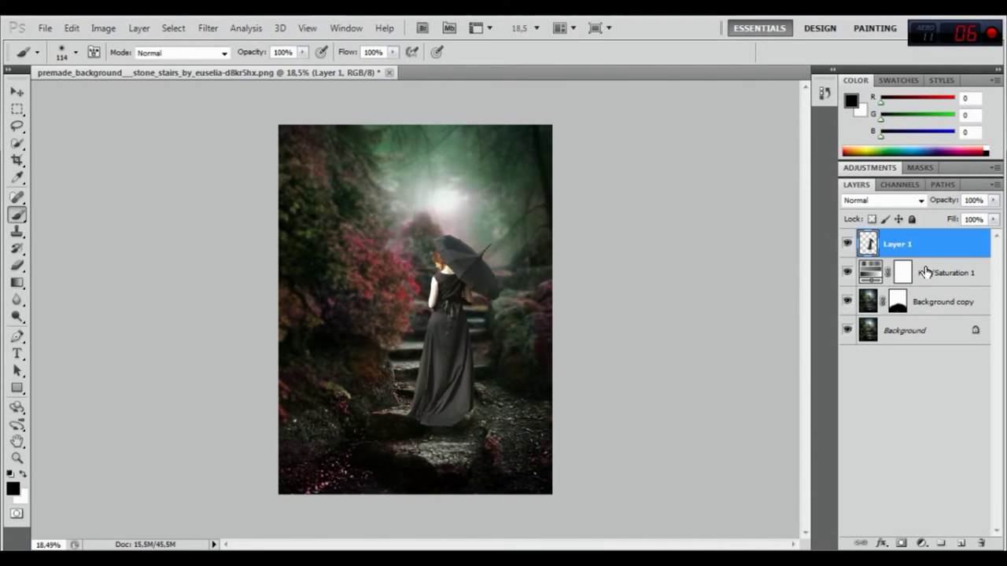
- Add a Hue/Saturation adjustment layer with saturation lowered to -32
click(921, 543)
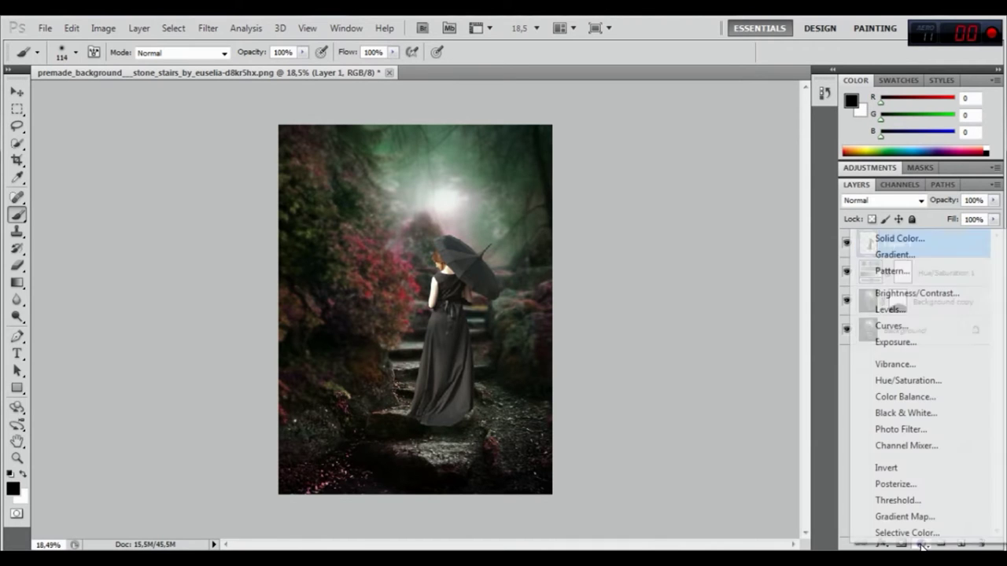
click(884, 381)
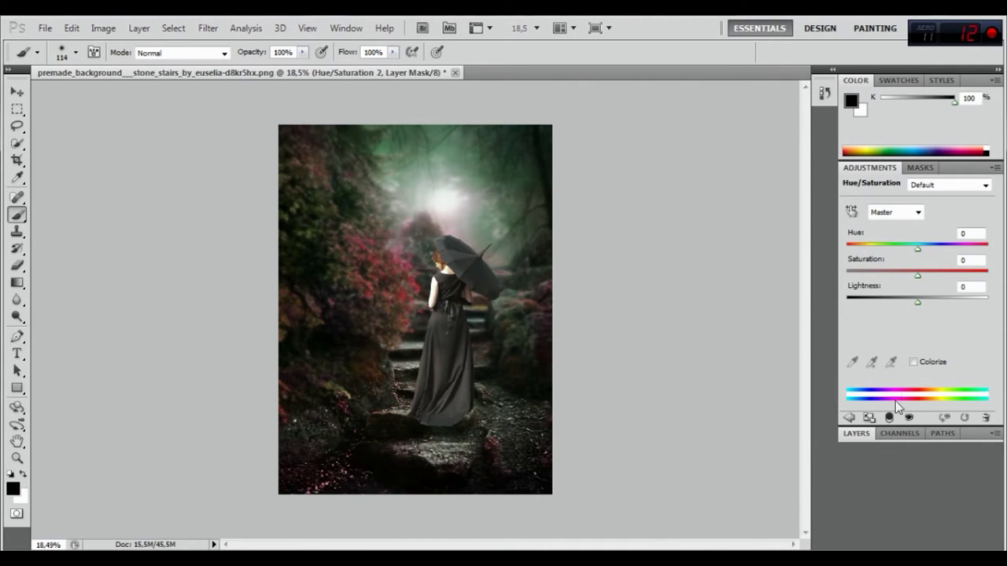
drag(917, 273, 890, 273)
click(857, 433)
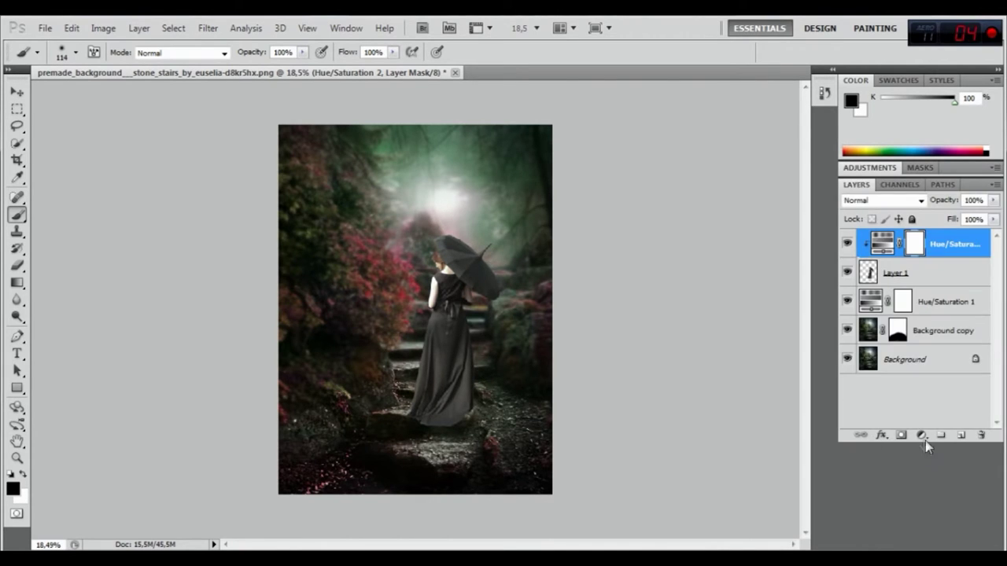
click(922, 436)
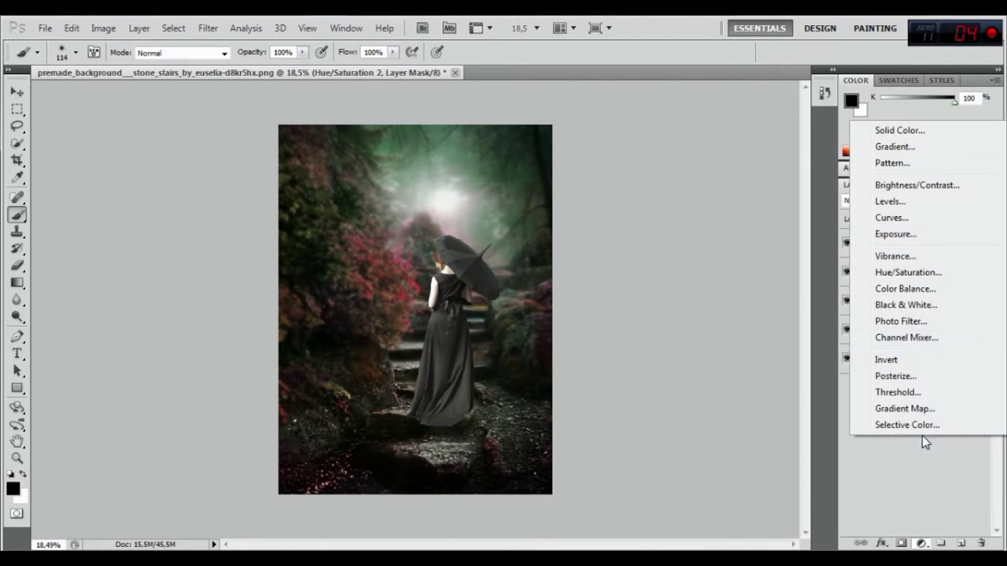
- Add a Color Balance layer, nudge midtones, and set highlights to +17, +10, +9
click(898, 288)
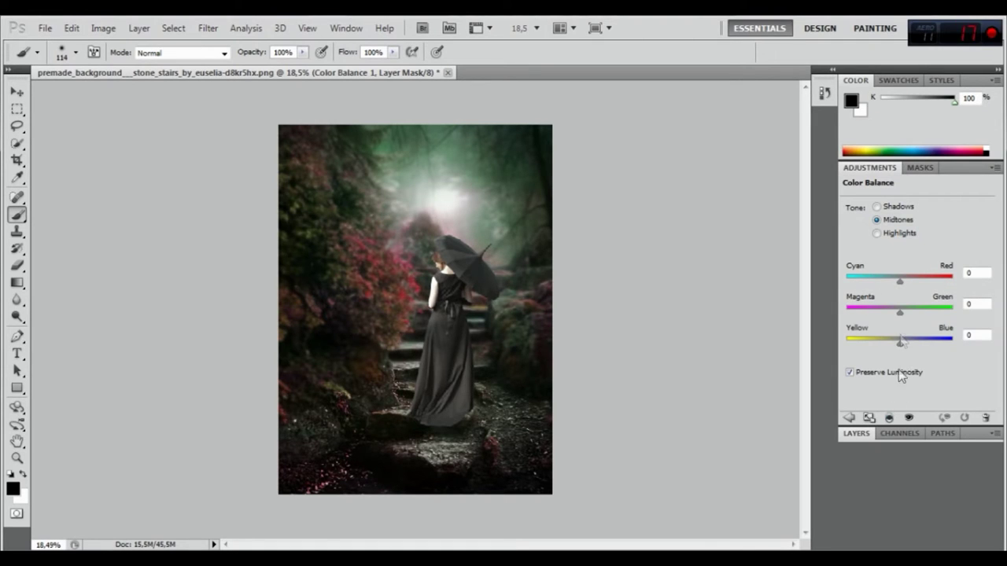
drag(898, 281, 901, 281)
drag(899, 340, 902, 309)
click(881, 232)
mouse_move(900, 313)
mouse_down()
mouse_move(895, 281)
mouse_move(908, 281)
mouse_up()
drag(899, 346, 903, 345)
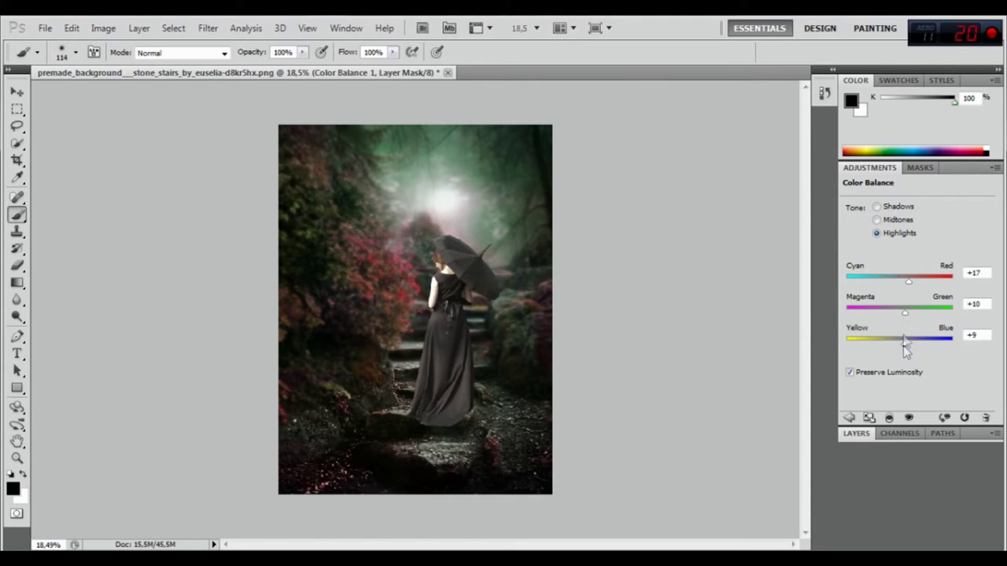
- Shift the Color Balance shadows to +5 red and -8 magenta
click(887, 206)
drag(898, 279, 901, 280)
drag(901, 308, 895, 312)
click(857, 433)
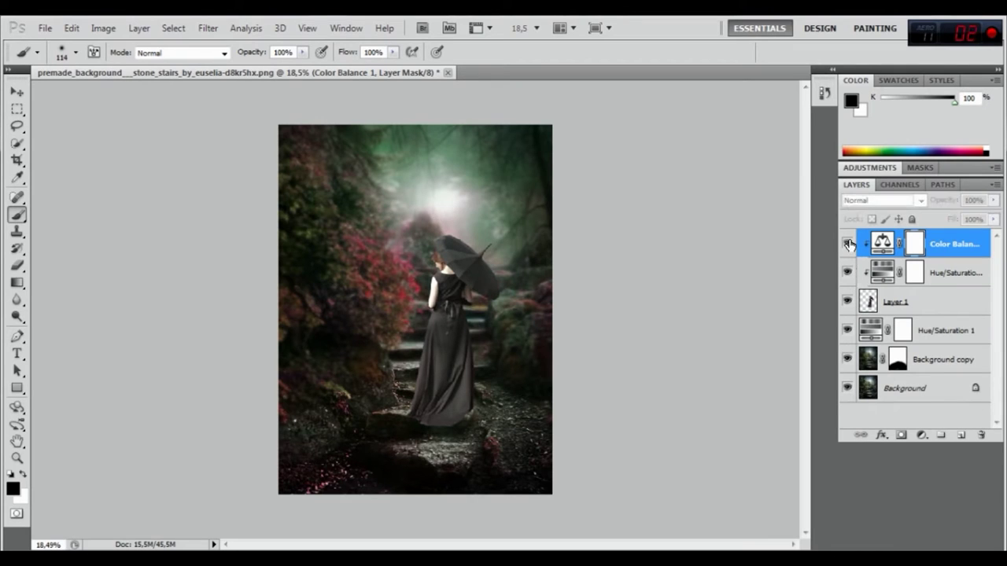
- Zoom to inspect and toggle Background copy's visibility to compare the look
scroll(462, 341, up, 1)
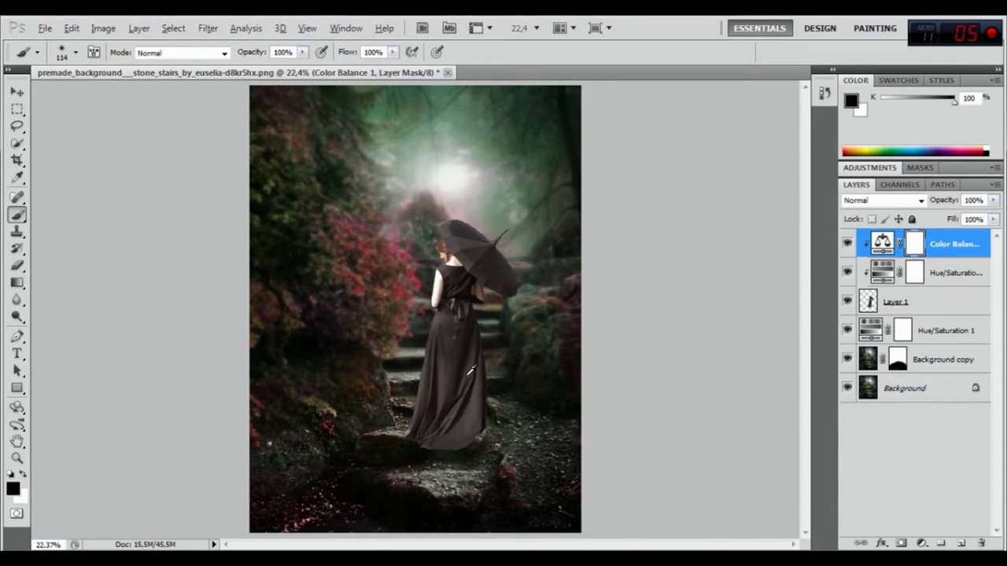
scroll(468, 358, up, 1)
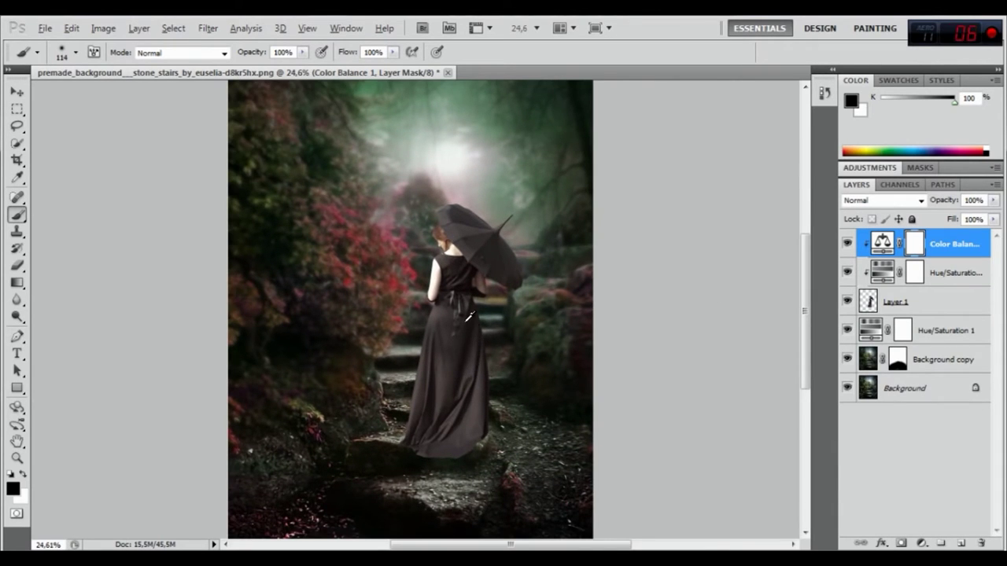
scroll(469, 316, down, 1)
scroll(471, 323, down, 1)
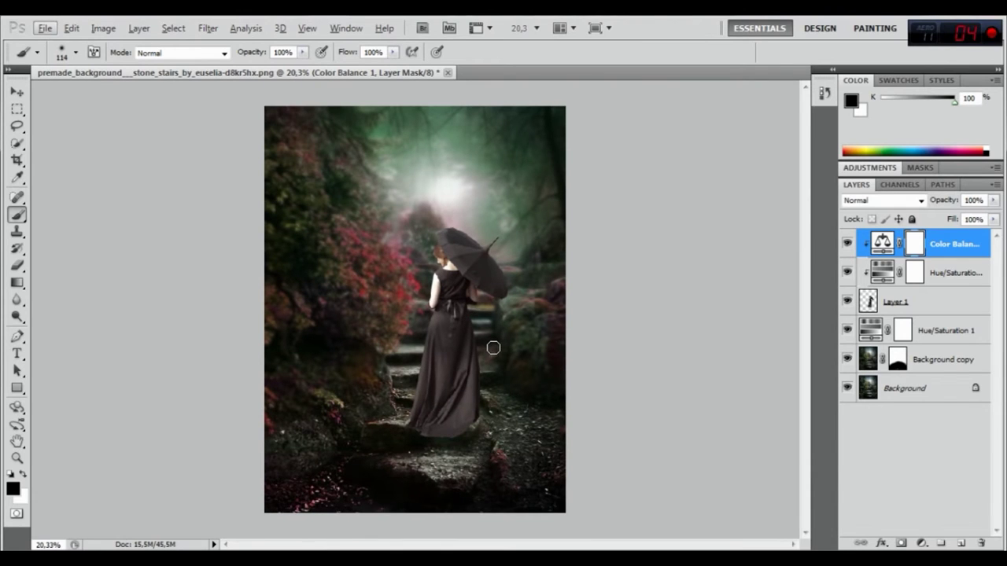
scroll(495, 346, down, 1)
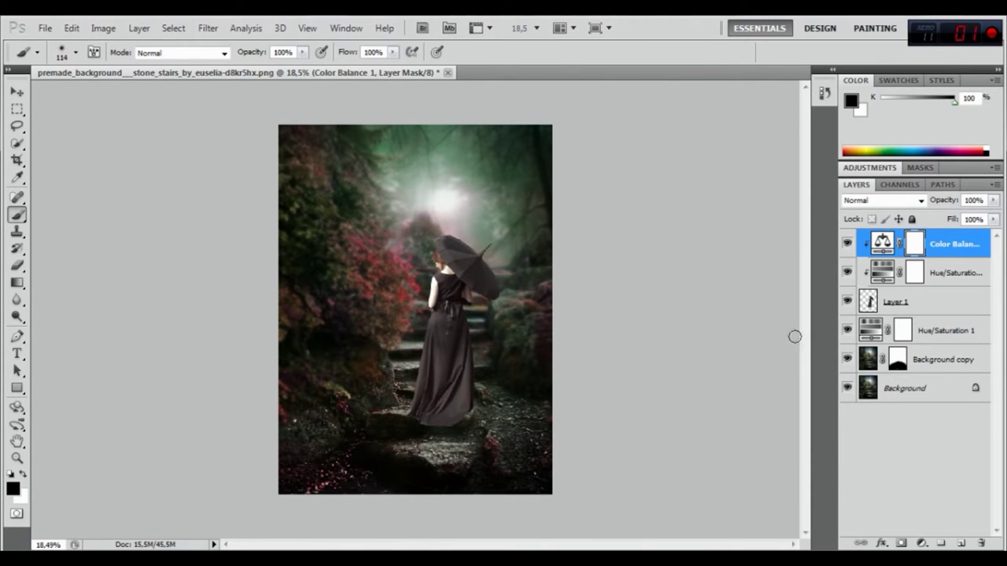
click(847, 360)
click(847, 360)
- Zoom around again, switch to the Move tool and show the new adjustment layer list
scroll(505, 338, up, 1)
scroll(506, 338, up, 1)
scroll(506, 339, up, 1)
scroll(503, 322, down, 1)
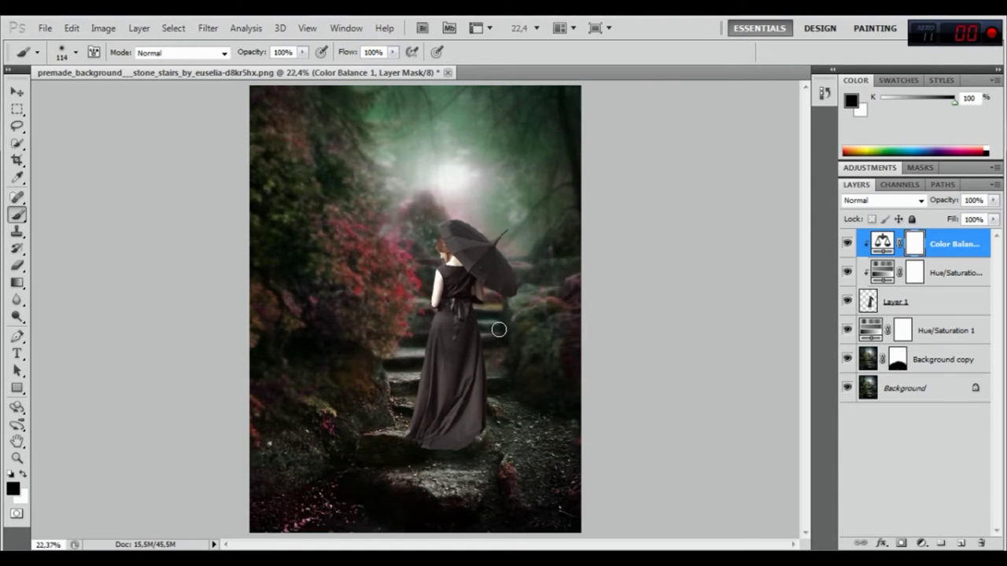
scroll(499, 329, down, 2)
scroll(503, 324, up, 1)
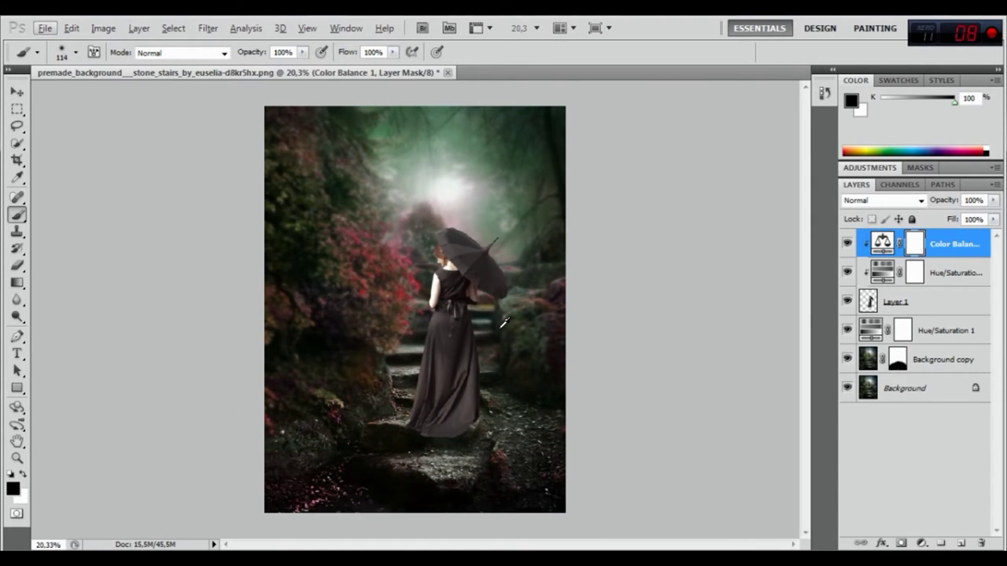
key(v)
click(921, 543)
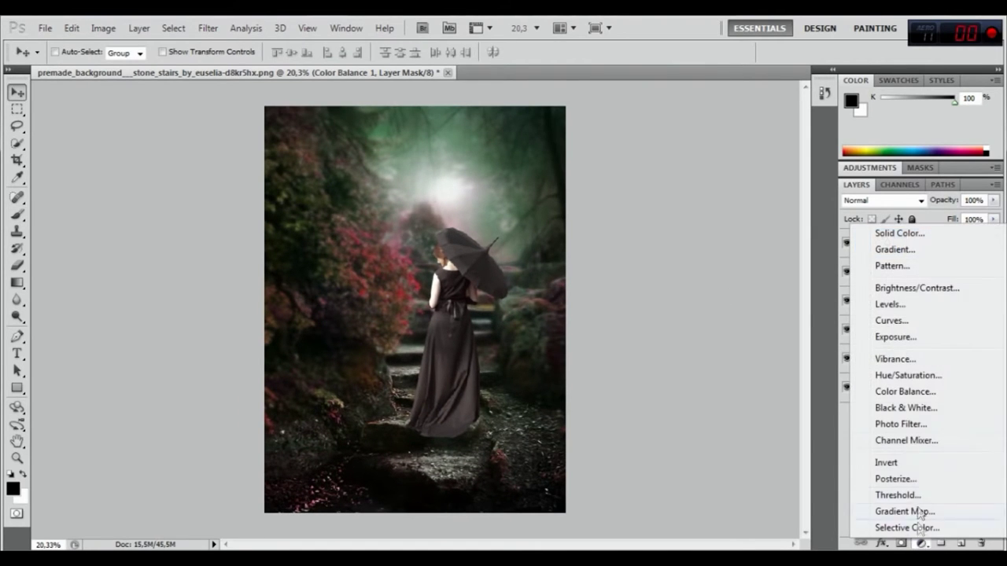
- Add a clipped Levels layer with output white at 230, then delete Background copy
click(898, 304)
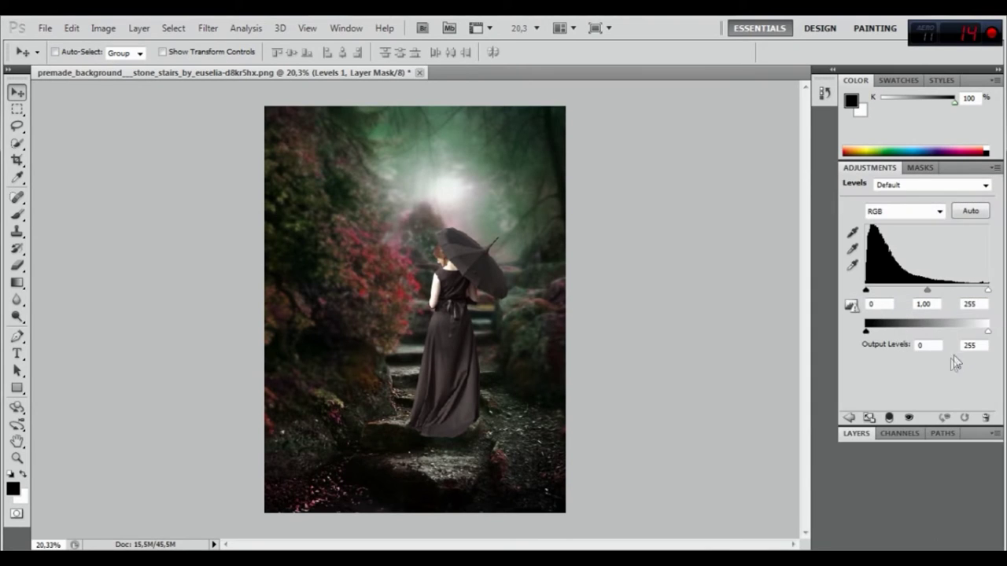
click(890, 418)
drag(988, 331, 980, 332)
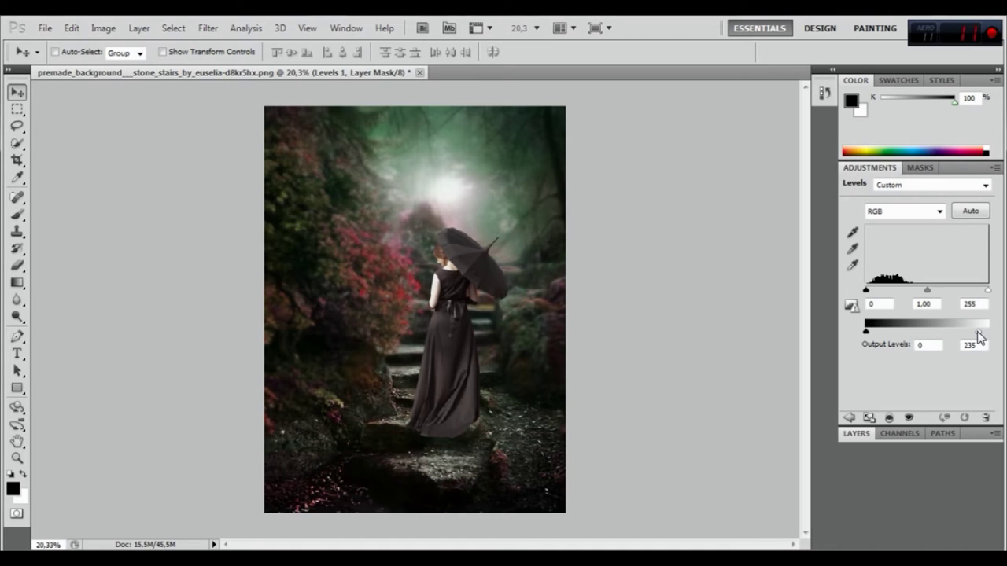
click(852, 434)
click(964, 390)
drag(965, 394, 980, 543)
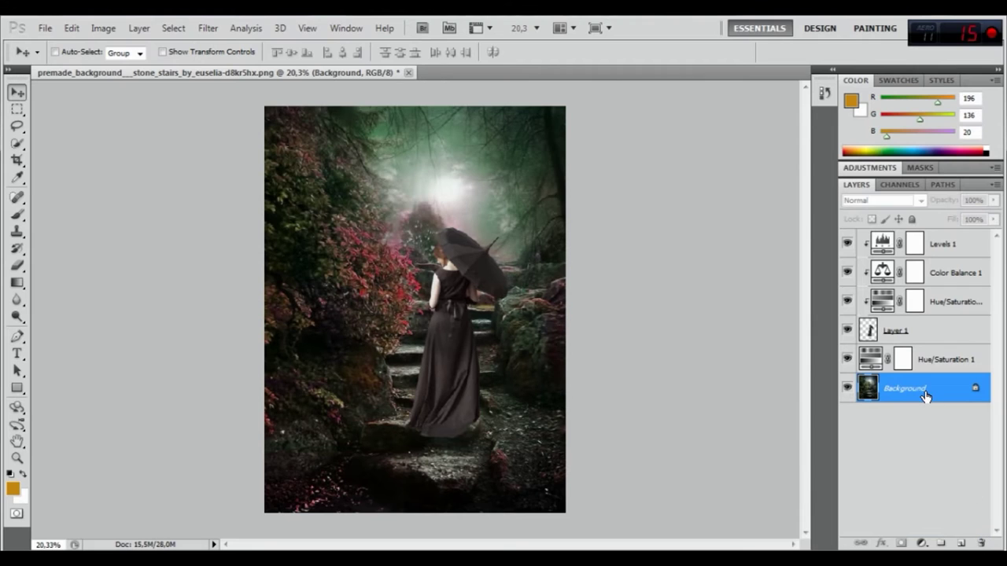
- Add a new layer above Hue/Saturation 1 and set up an orange c48814 foreground-to-transparent radial gradient
click(960, 542)
drag(922, 406, 919, 352)
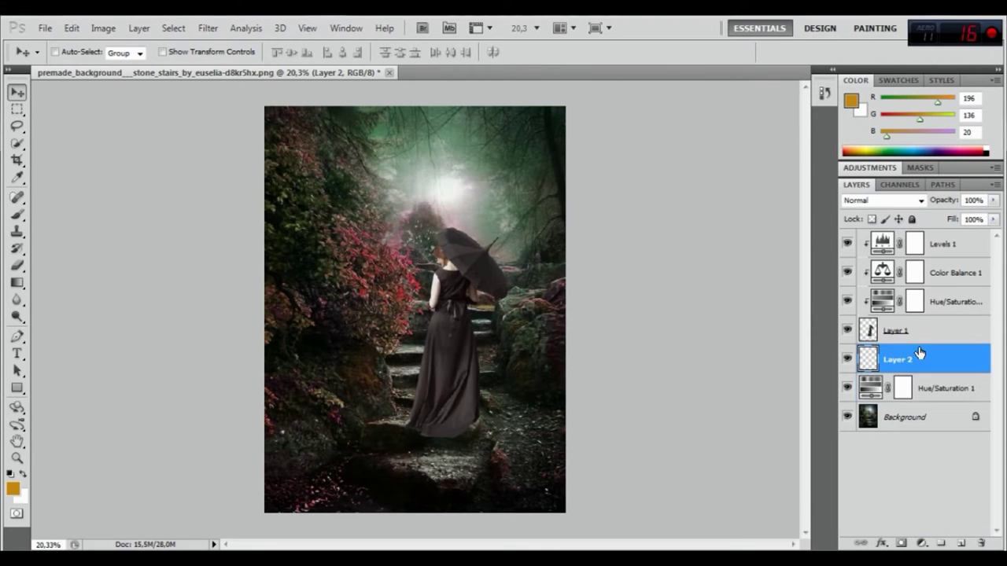
click(16, 285)
right_click(13, 288)
click(78, 281)
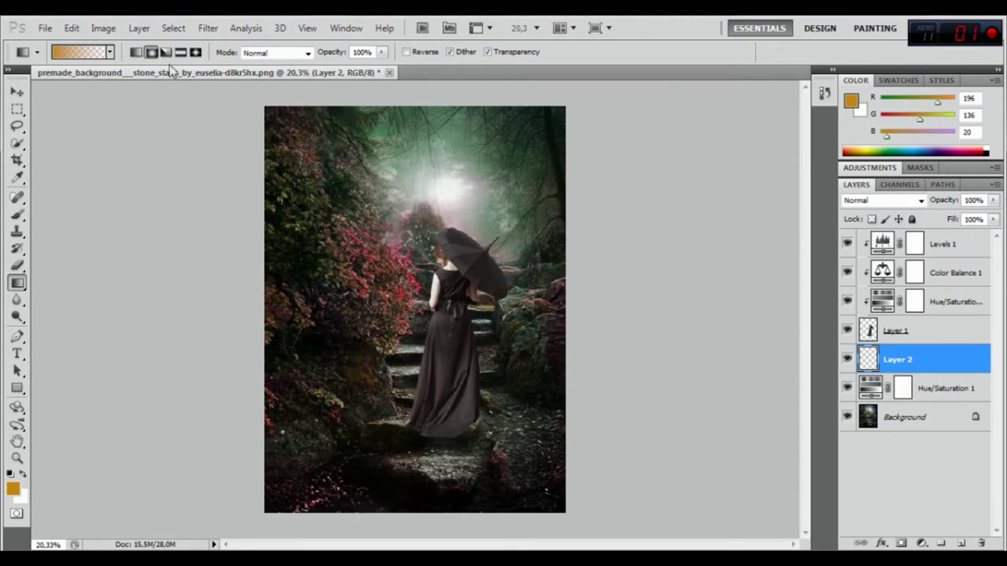
click(92, 53)
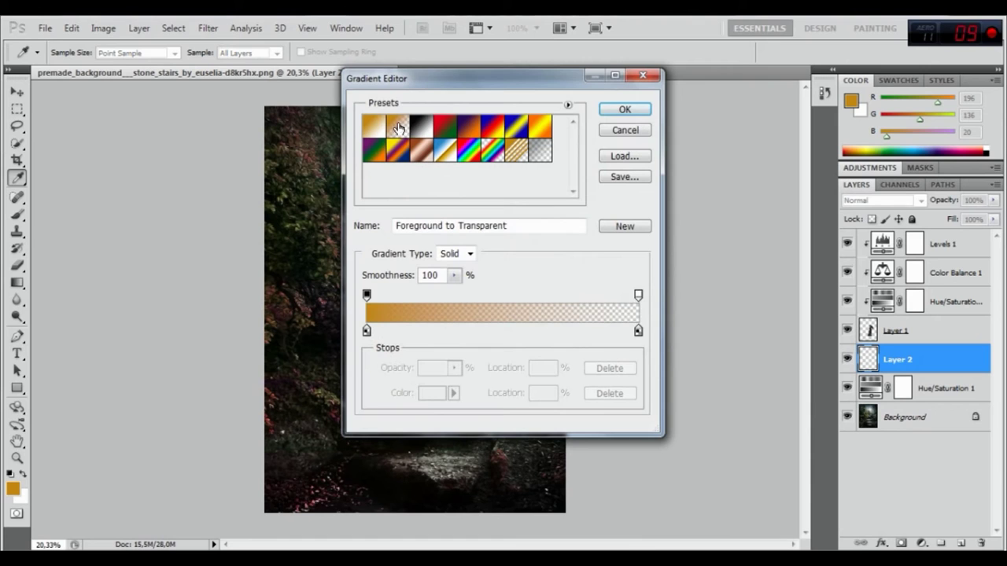
click(614, 113)
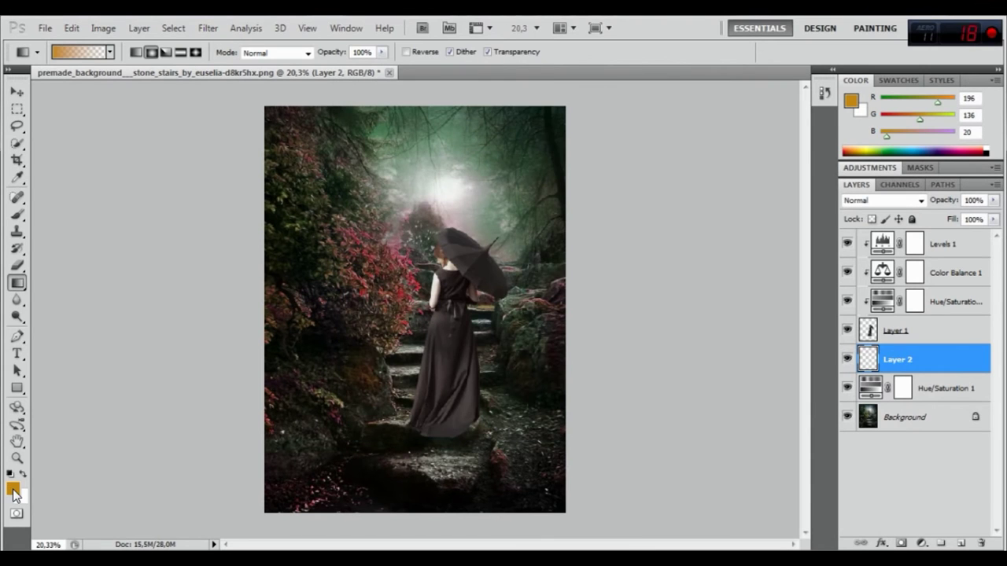
click(12, 489)
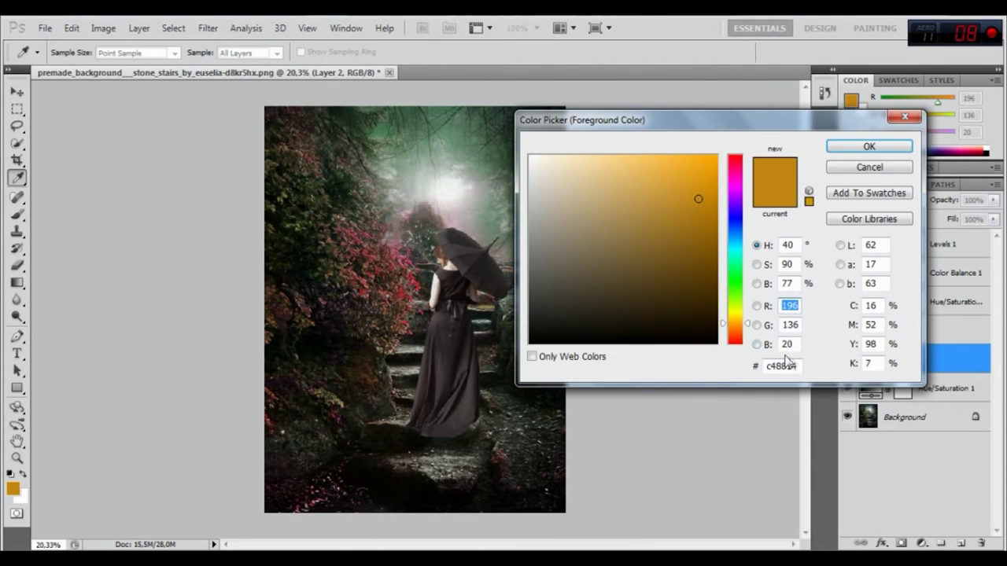
drag(799, 366, 719, 367)
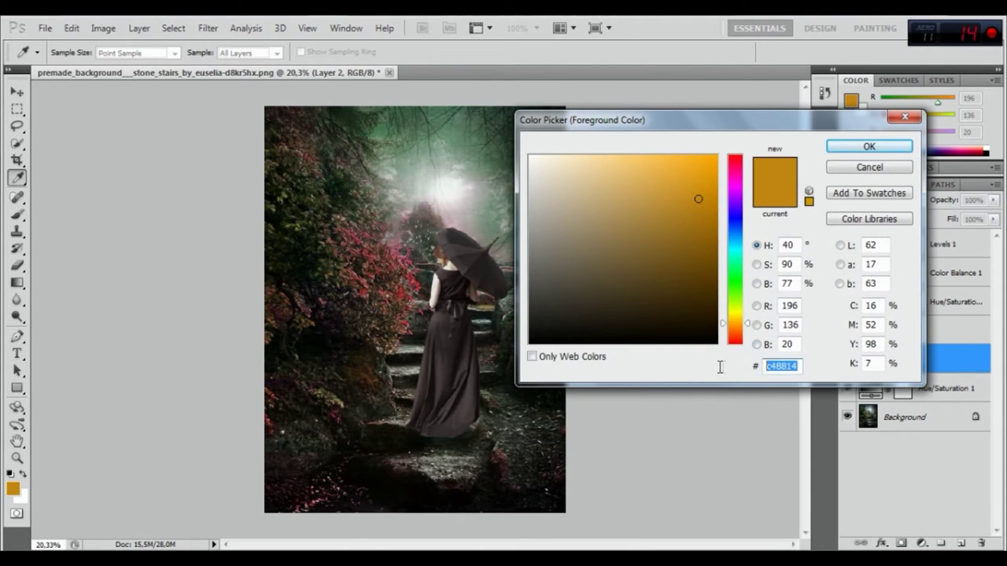
click(853, 148)
- Draw the orange radial glow at the light spot, enlarge and raise it, and blend it in Screen mode
mouse_move(441, 181)
mouse_down()
mouse_move(465, 229)
mouse_move(685, 470)
mouse_up()
key(ctrl+t)
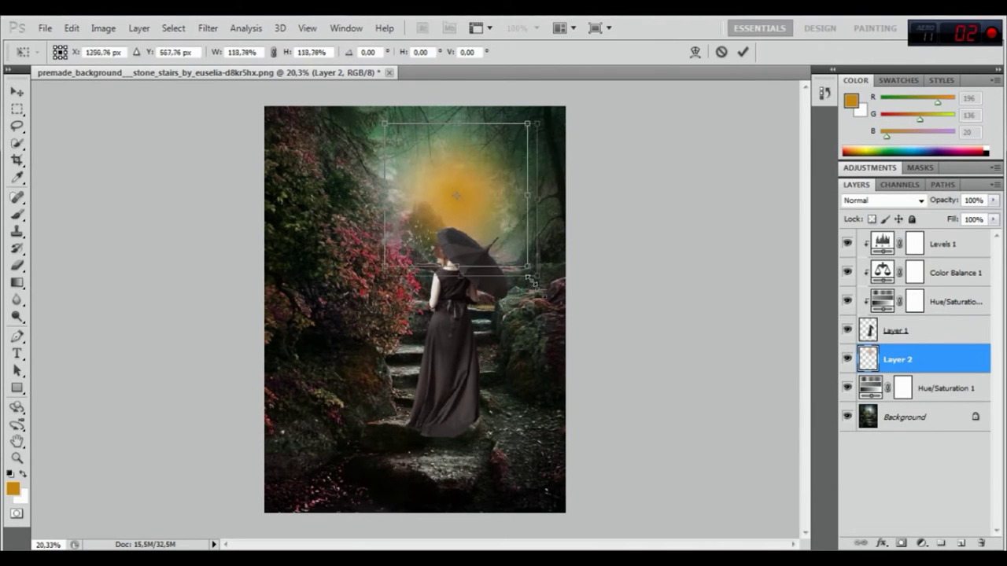
drag(563, 361, 483, 240)
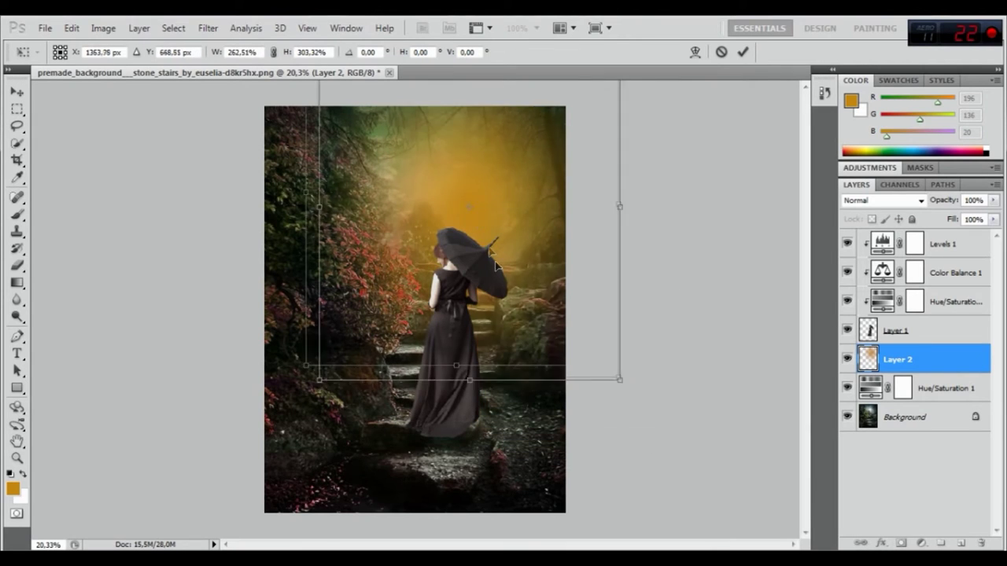
click(743, 52)
click(881, 200)
click(883, 140)
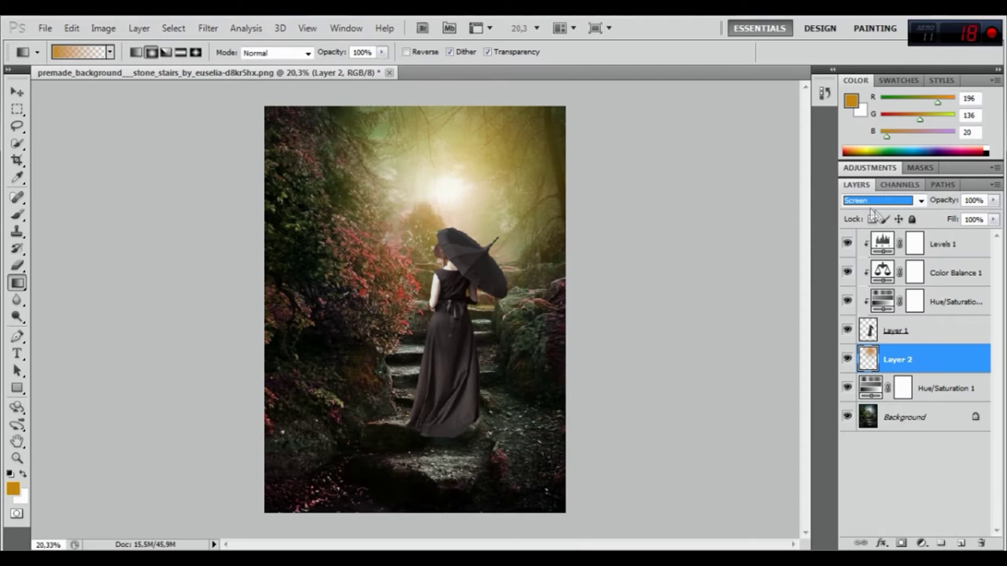
click(17, 91)
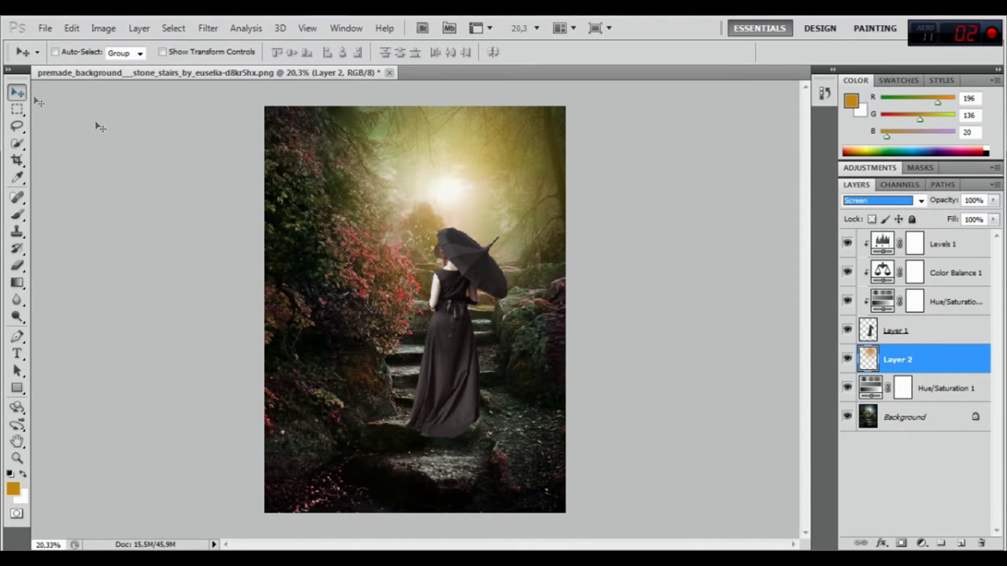
scroll(456, 314, up, 1)
scroll(460, 312, up, 1)
scroll(464, 309, down, 1)
scroll(464, 309, down, 1)
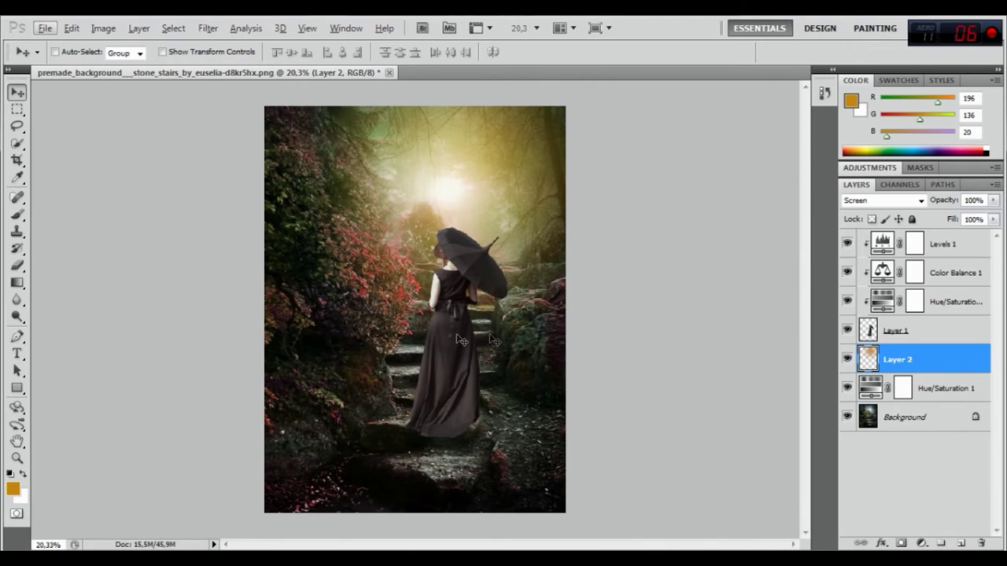
click(895, 332)
- Apply Reduce Noise to the woman's Layer 1 at strength 6, with colour noise lowered to 19%
click(209, 29)
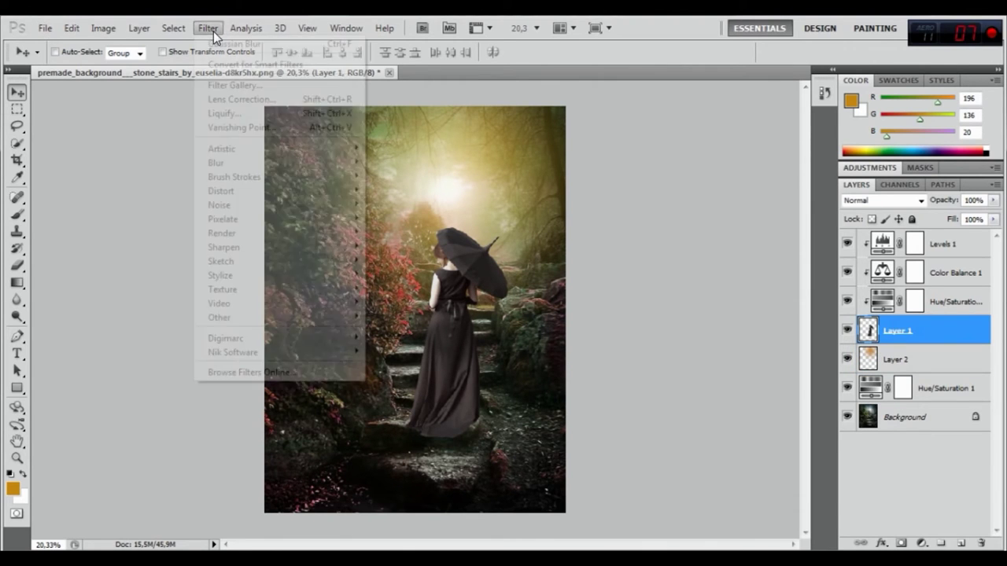
click(421, 260)
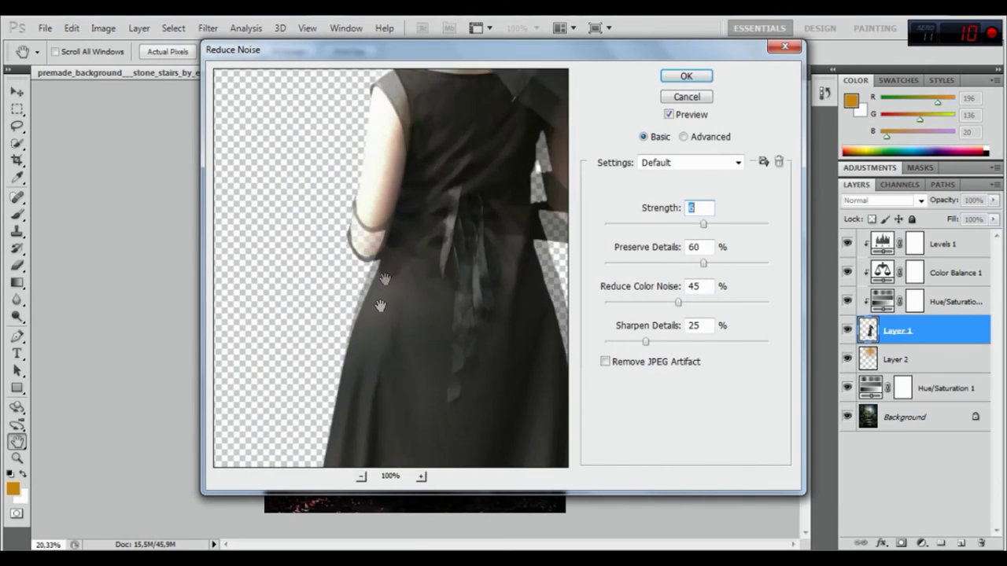
drag(445, 169, 413, 292)
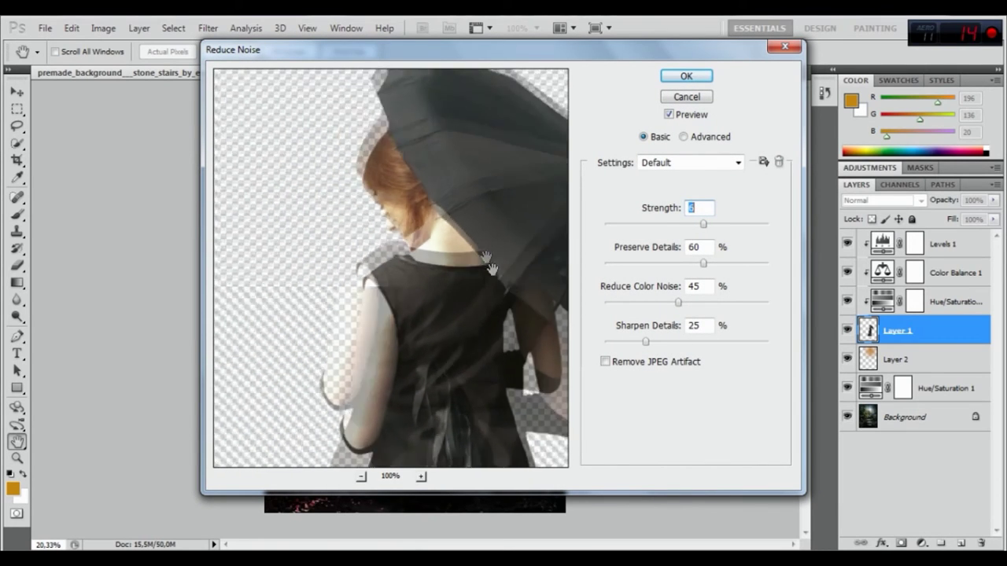
drag(676, 302, 639, 305)
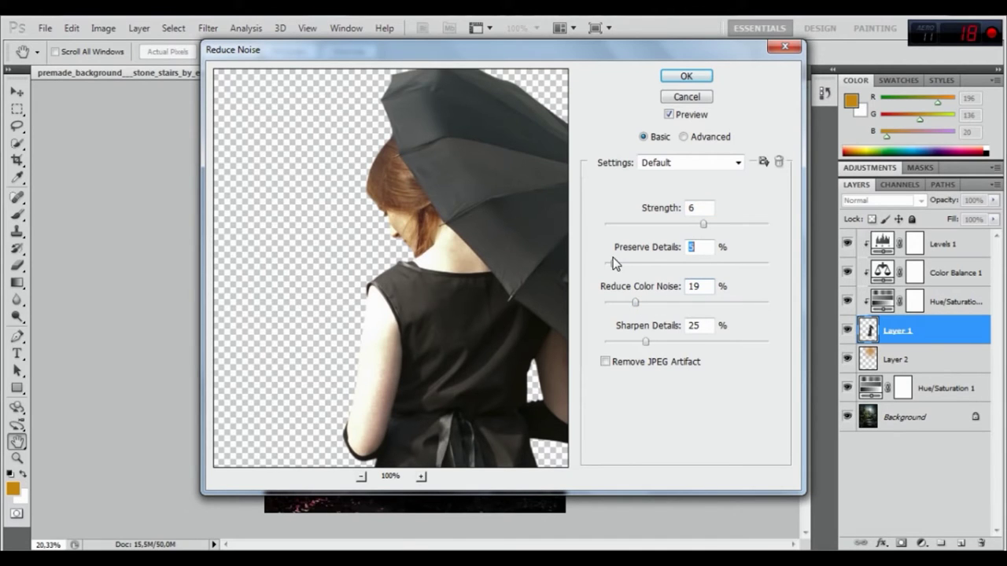
mouse_move(472, 319)
mouse_down()
mouse_move(450, 305)
mouse_move(449, 285)
mouse_up()
drag(452, 244, 456, 276)
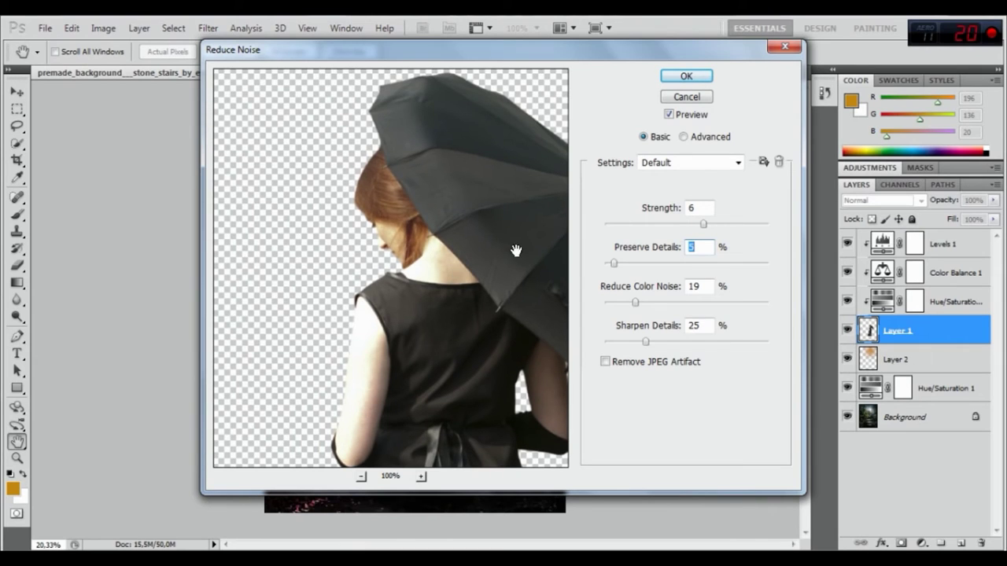
click(686, 77)
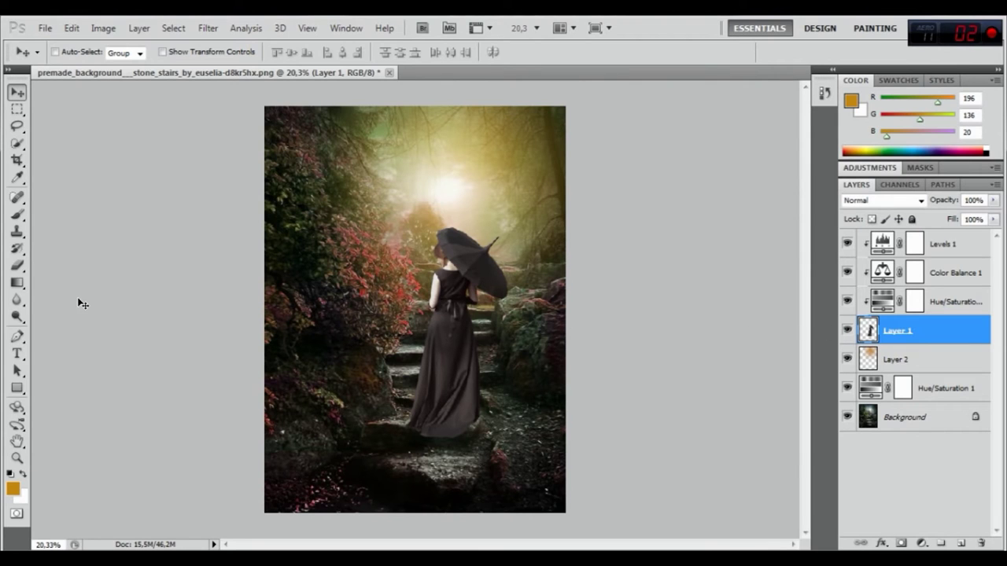
- Smudge the hair edge with a 5 px Smudge brush at 100% strength
right_click(17, 315)
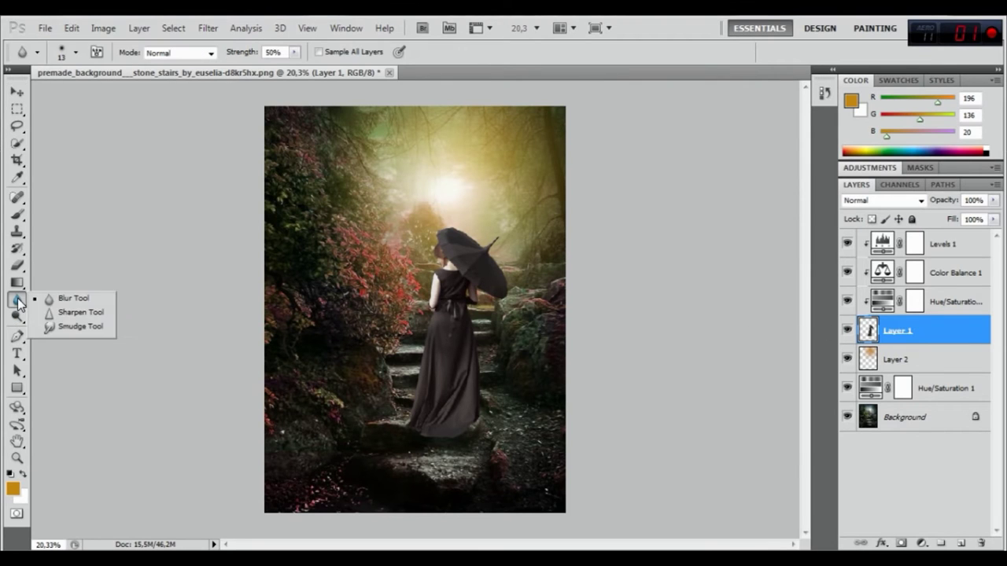
click(55, 325)
right_click(486, 239)
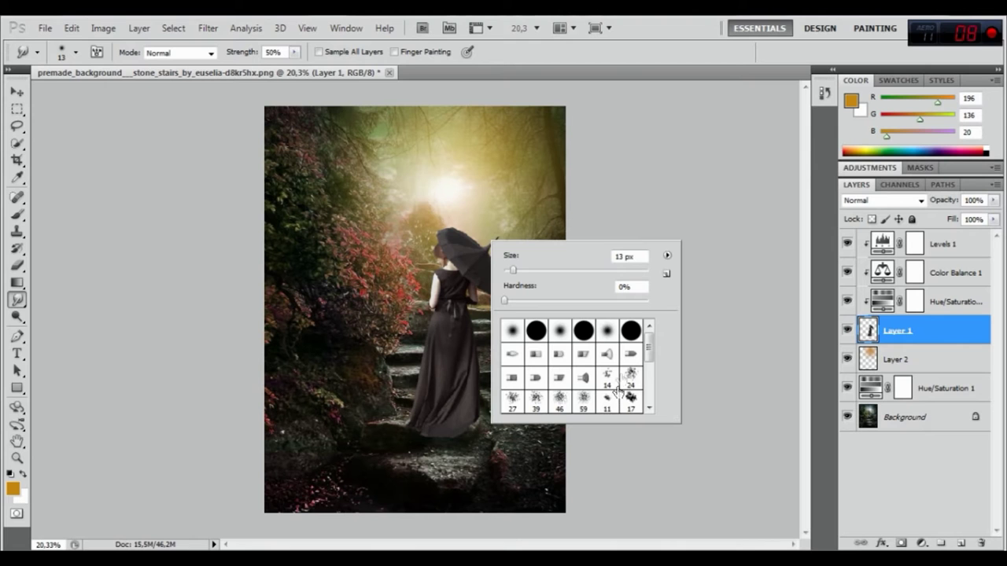
scroll(614, 393, down, 1)
click(606, 366)
drag(513, 271, 508, 273)
key(Return)
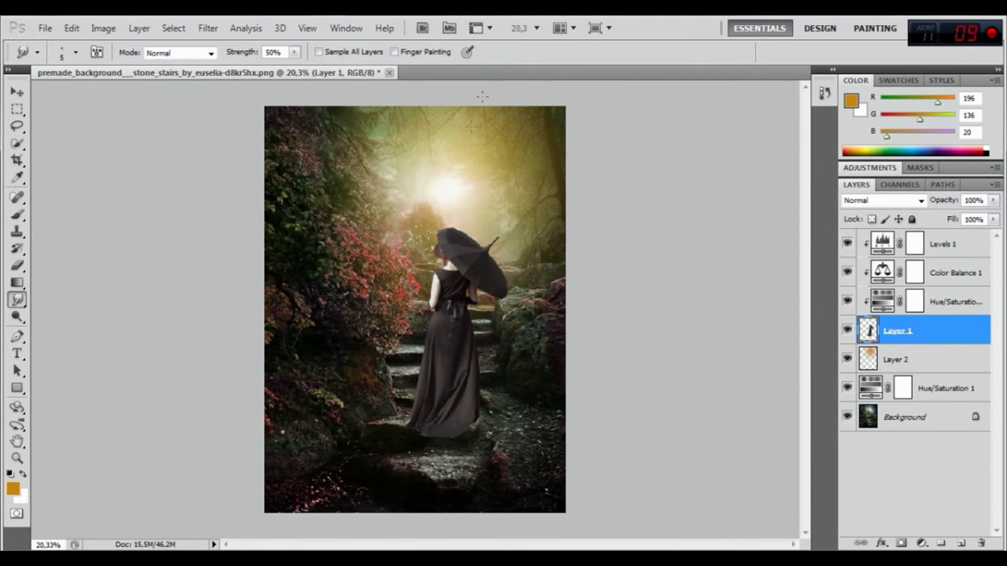
scroll(443, 261, up, 2)
scroll(444, 261, up, 2)
scroll(444, 261, up, 2)
scroll(433, 314, up, 2)
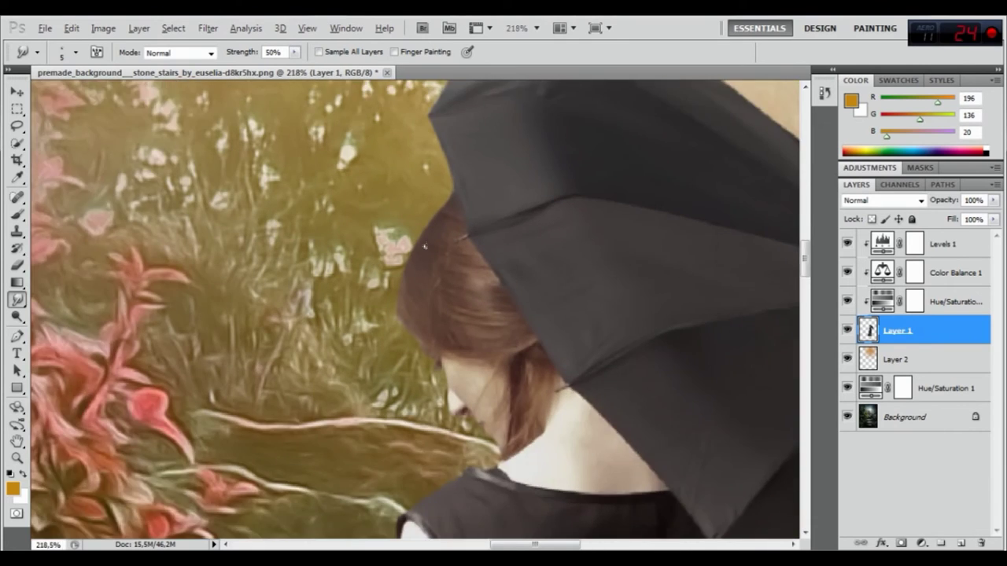
scroll(425, 361, up, 1)
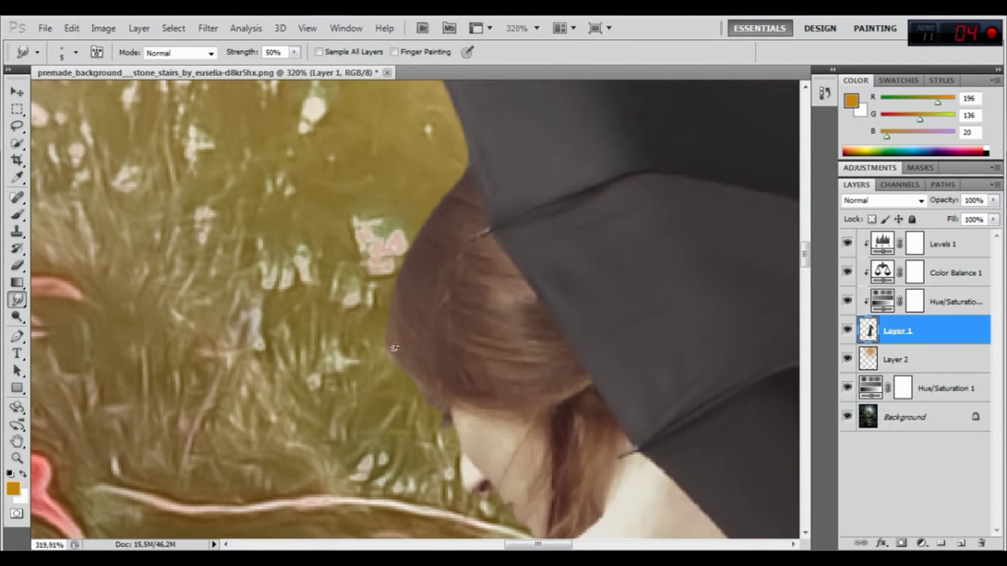
drag(415, 399, 419, 448)
drag(232, 60, 250, 61)
mouse_move(423, 417)
mouse_down()
mouse_move(412, 379)
mouse_move(429, 461)
mouse_move(452, 505)
mouse_up()
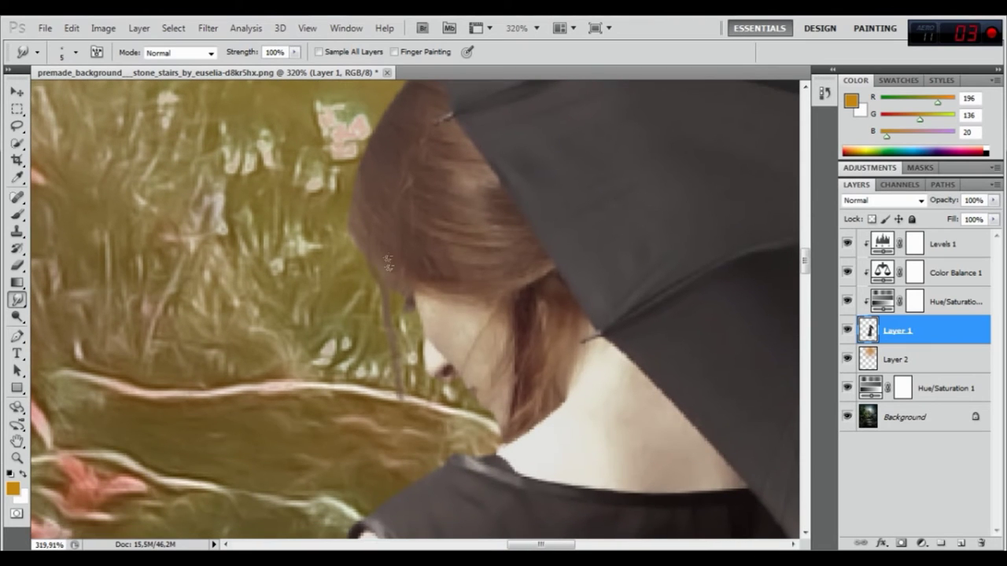
- Enlarge the smudge brush to 6 px and pull hair strands further downward
right_click(395, 246)
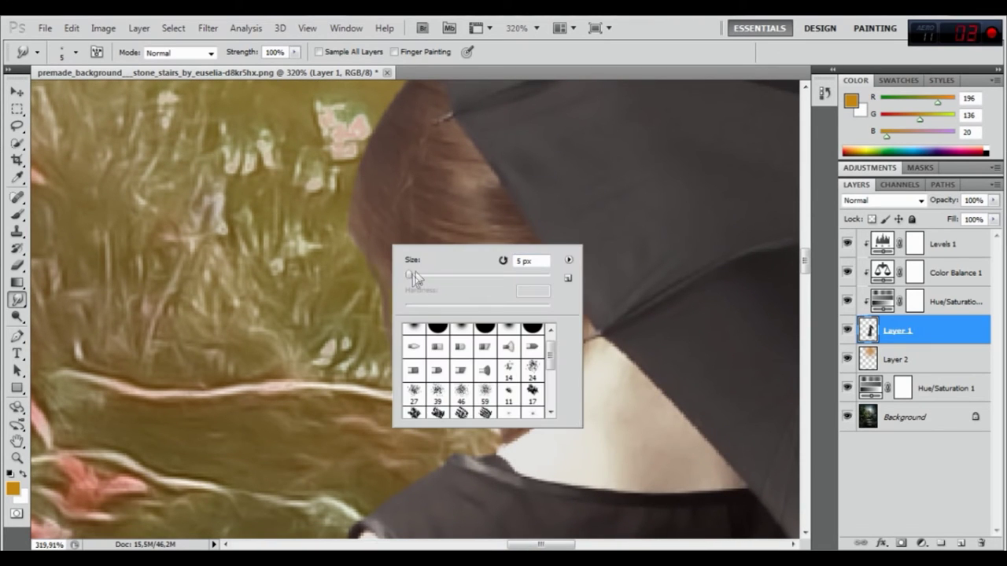
drag(407, 275, 409, 274)
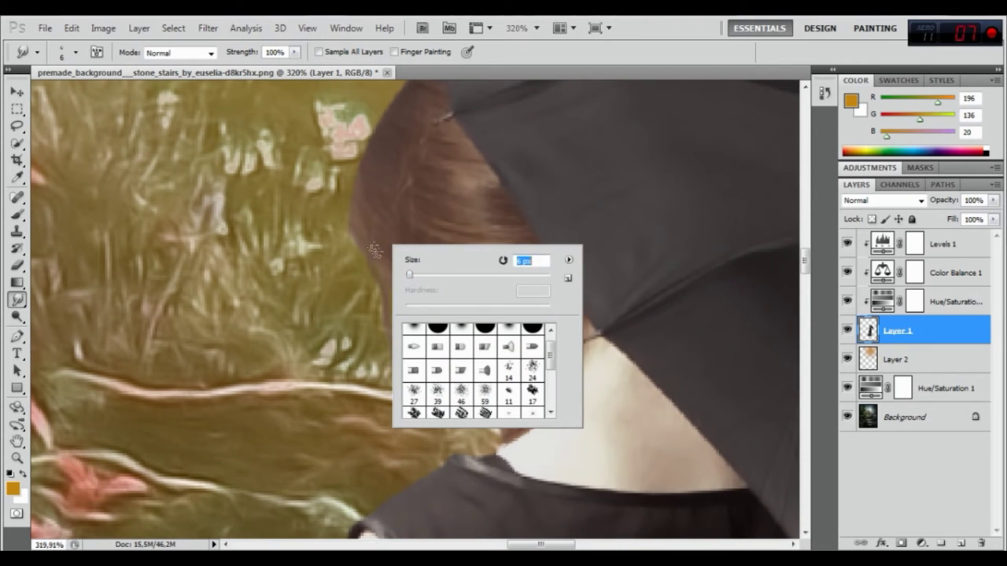
click(358, 227)
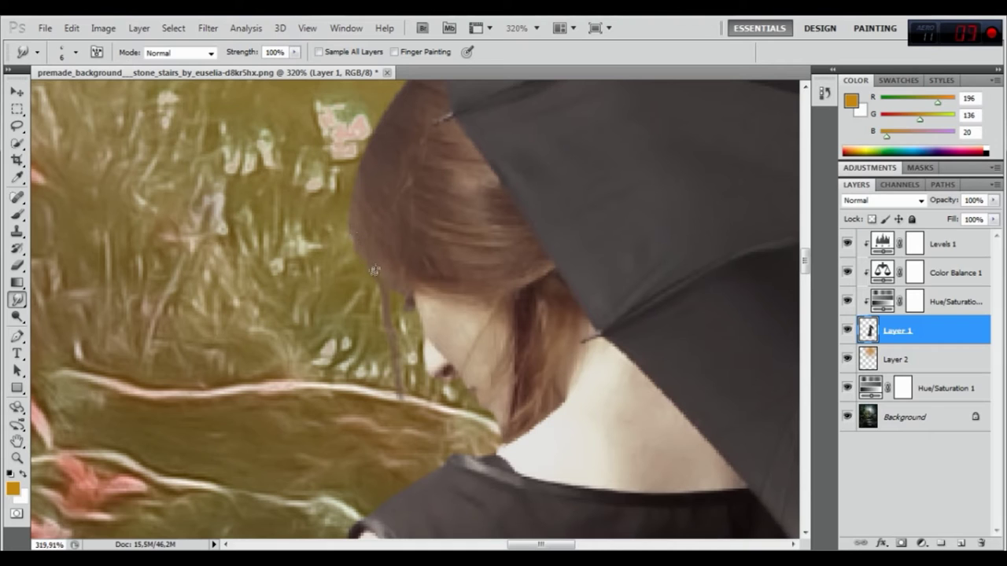
drag(393, 364, 403, 435)
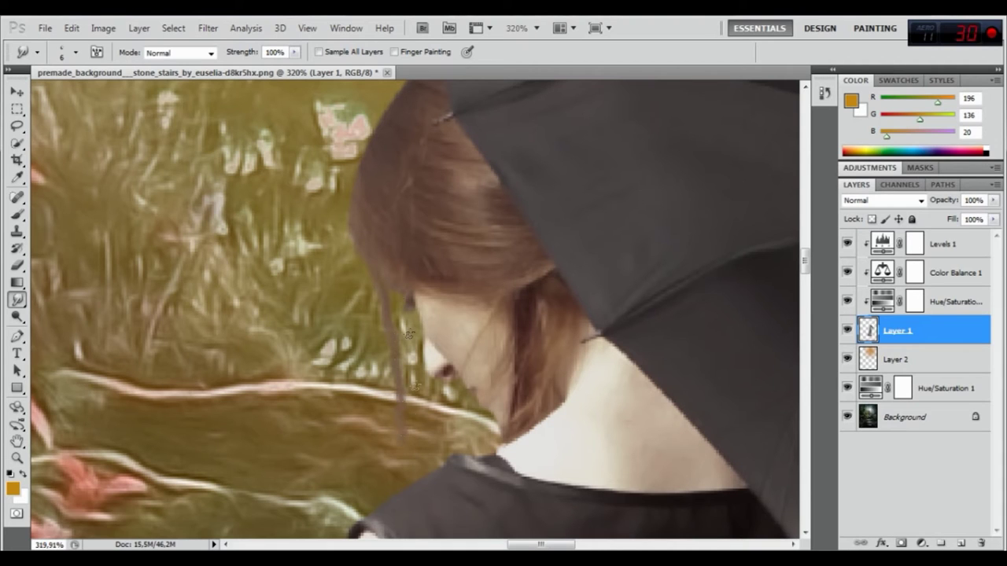
drag(388, 305, 403, 425)
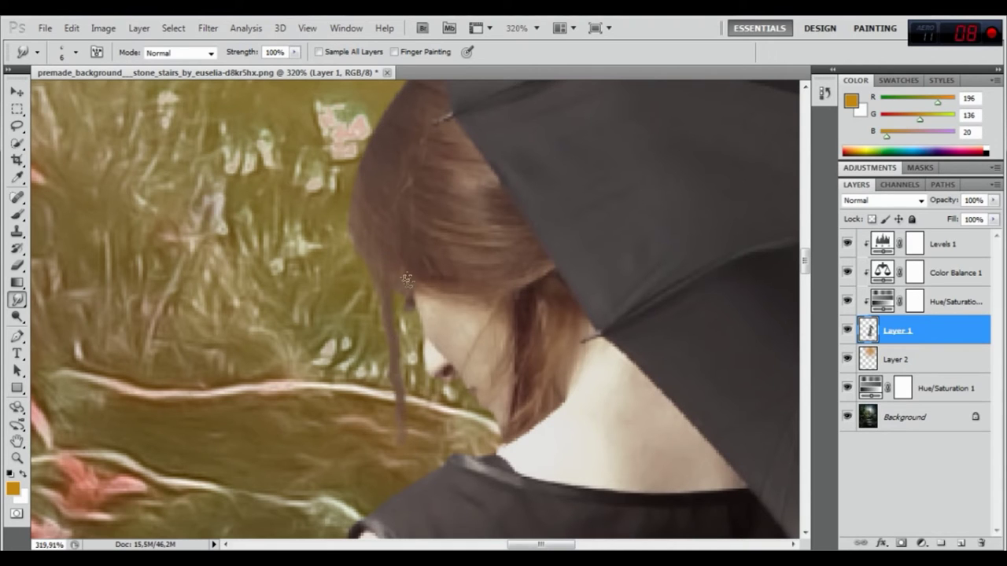
drag(389, 298, 415, 354)
scroll(387, 222, up, 3)
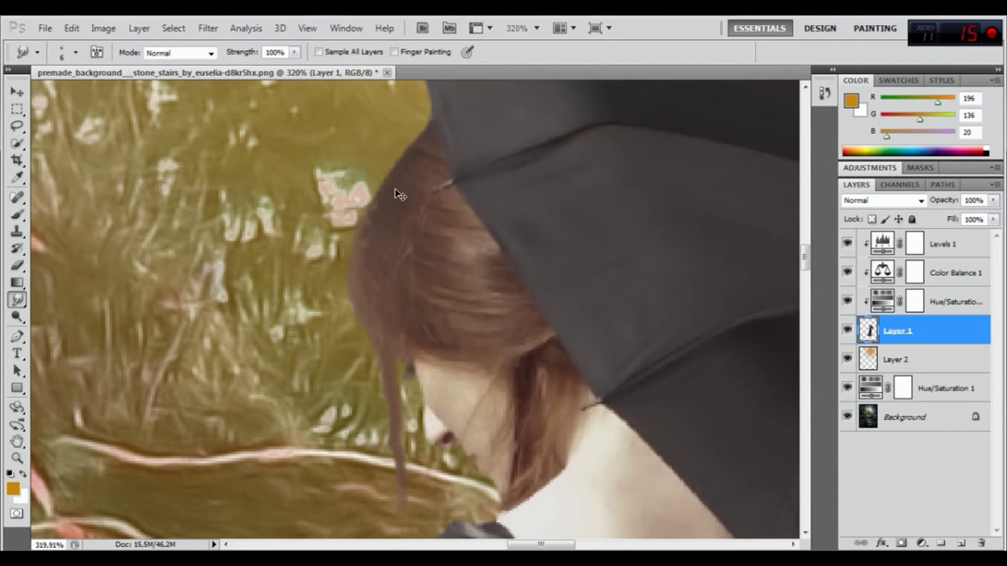
scroll(404, 263, down, 2)
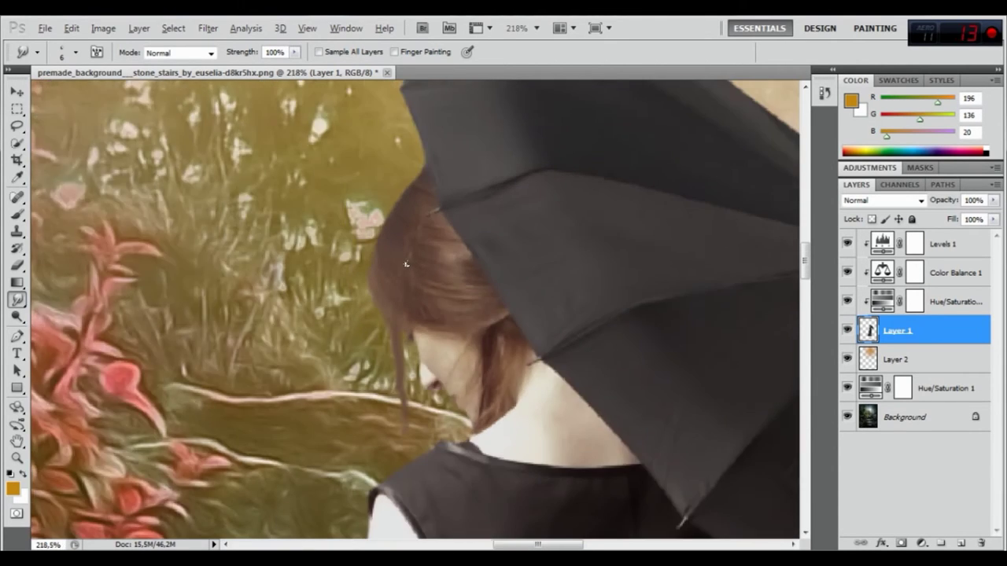
scroll(405, 263, down, 1)
scroll(410, 307, up, 2)
scroll(409, 307, up, 1)
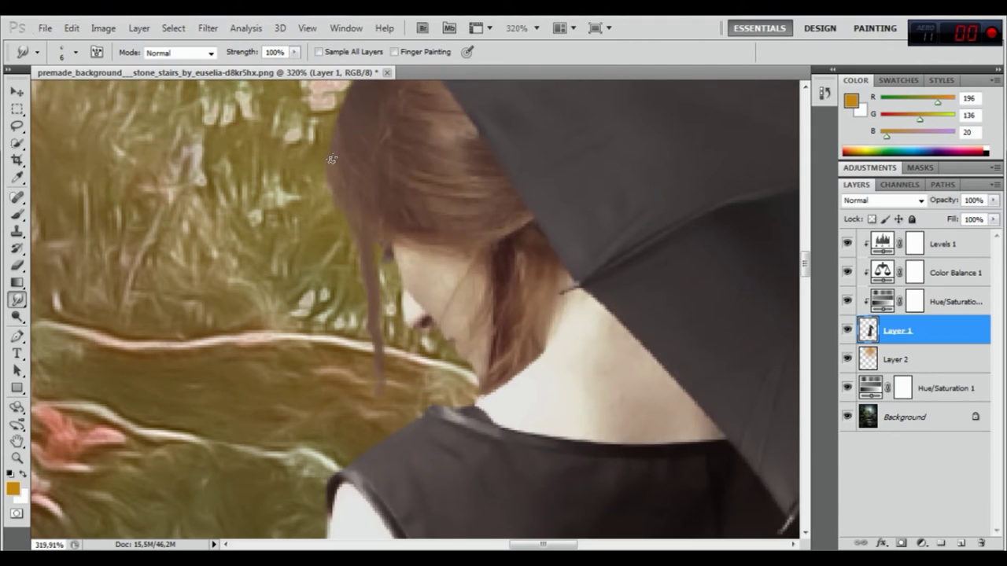
drag(346, 222, 365, 267)
- Blend thin hair strands with a 4 px smudge brush, then fit the whole image on screen
right_click(379, 208)
drag(398, 231, 396, 230)
key(Return)
drag(359, 269, 357, 222)
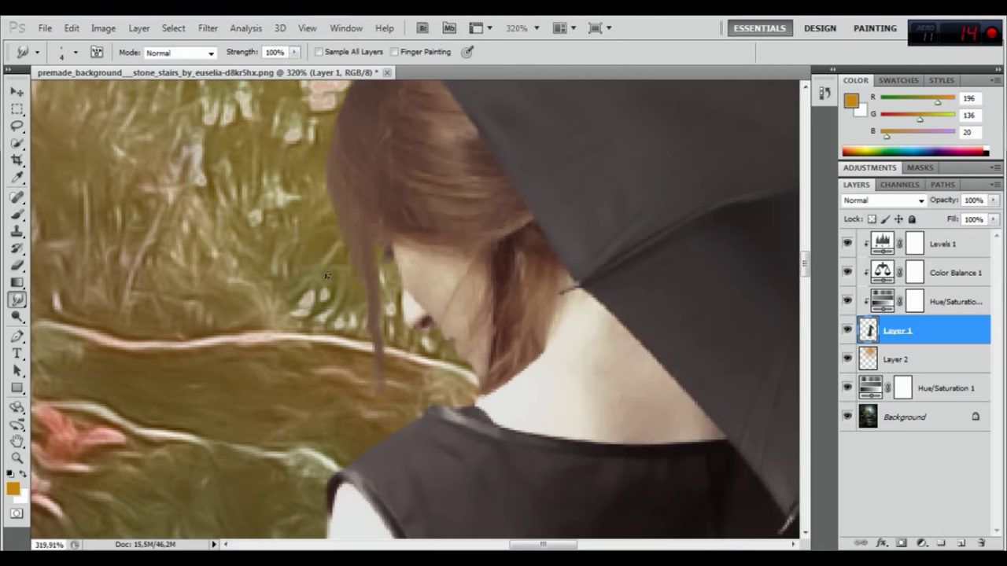
drag(373, 251, 386, 296)
scroll(339, 164, down, 3)
scroll(339, 164, down, 2)
scroll(339, 164, down, 2)
scroll(339, 164, down, 1)
scroll(399, 153, up, 2)
scroll(399, 153, up, 2)
scroll(399, 153, down, 4)
scroll(400, 154, down, 1)
scroll(400, 153, down, 1)
key(ctrl+0)
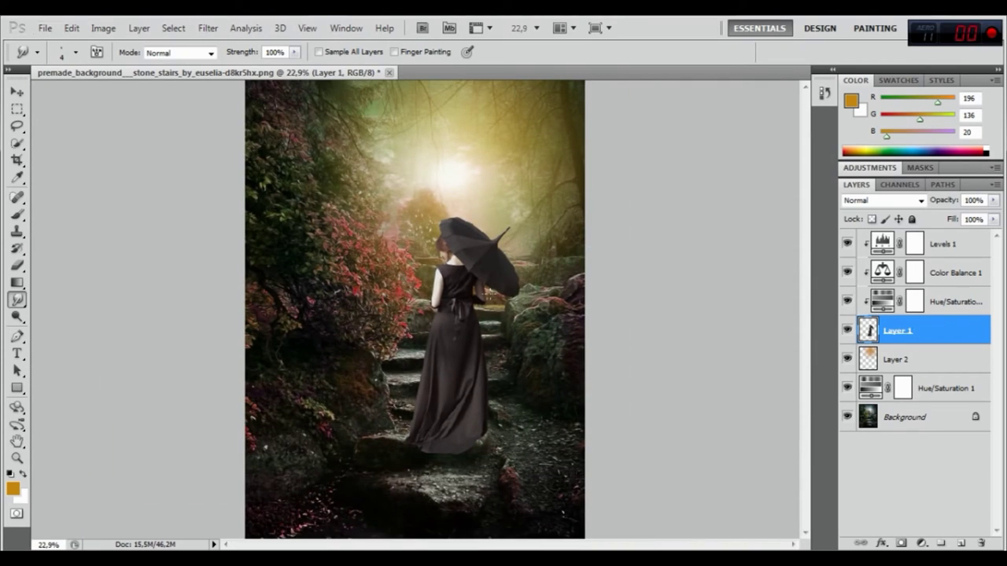
- Add a Brightness/Contrast layer above Levels 1 with brightness -49 and contrast 8
scroll(415, 309, down, 1)
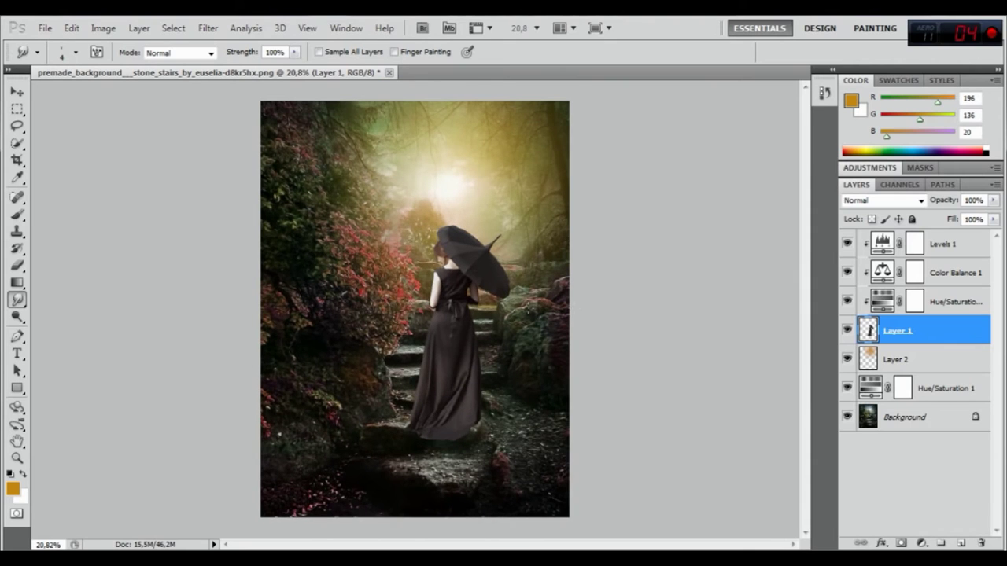
click(939, 250)
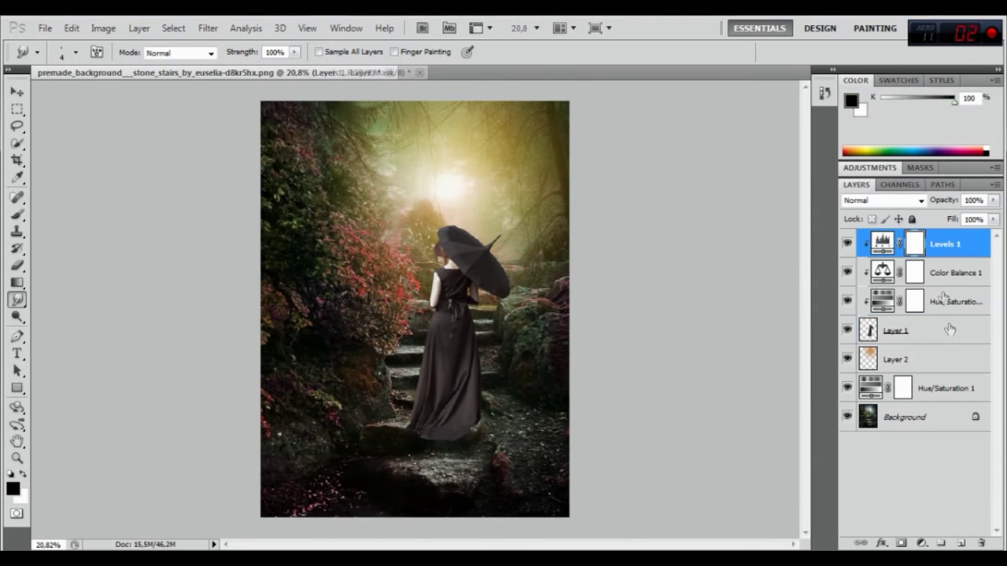
click(921, 543)
click(892, 288)
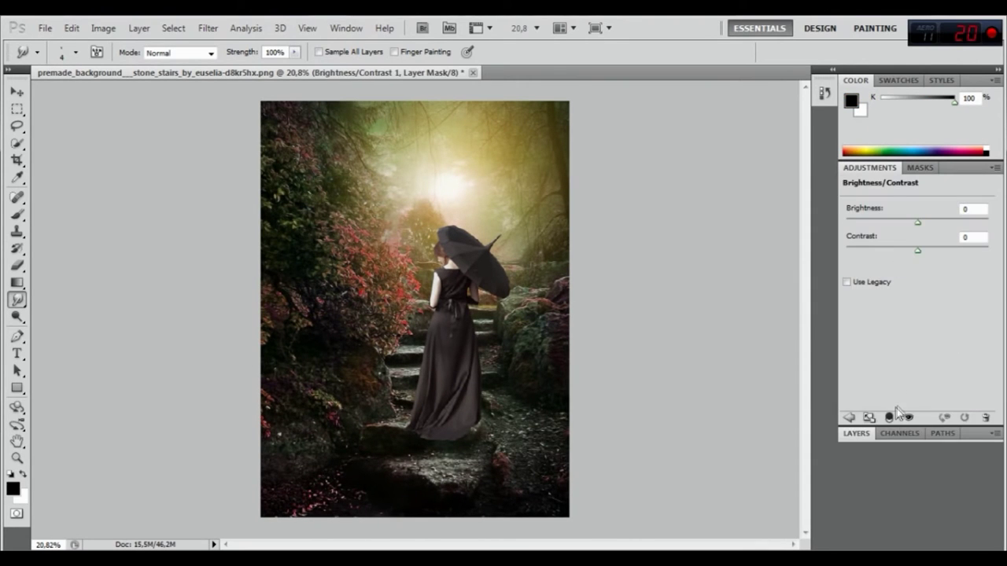
drag(916, 223, 891, 222)
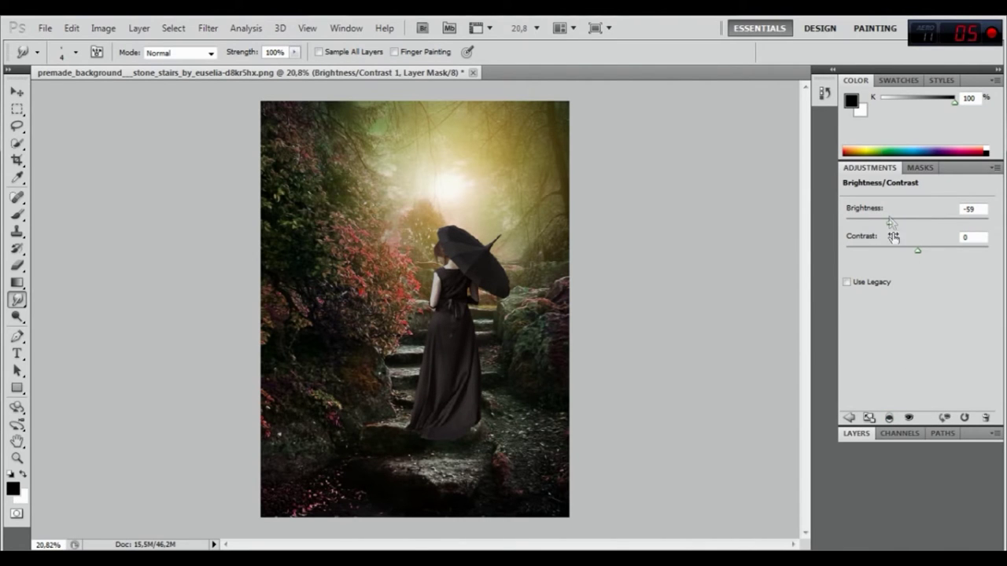
drag(918, 250, 925, 251)
drag(923, 250, 921, 250)
drag(890, 219, 893, 219)
- Choose the Brush tool at 141 px for painting the adjustment mask
click(857, 433)
click(16, 214)
right_click(399, 236)
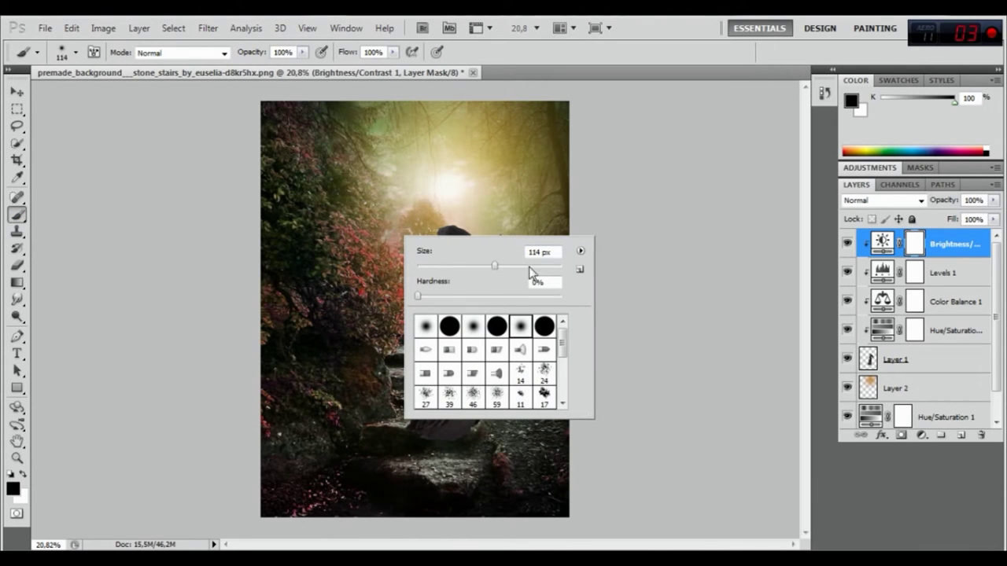
drag(347, 52, 285, 53)
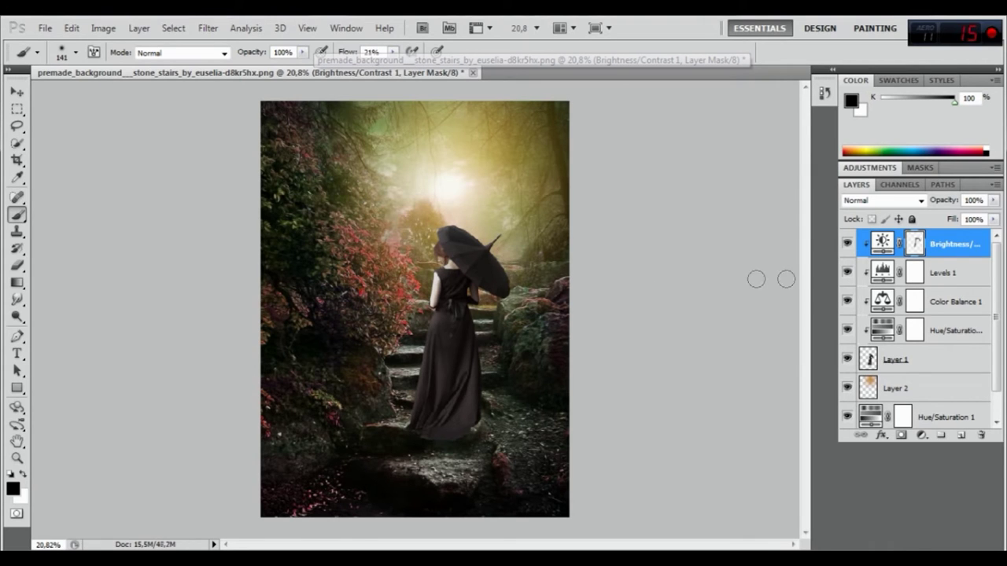
- Toggle Brightness/Contrast 1 off and on to compare the woman before and after
click(847, 244)
click(847, 244)
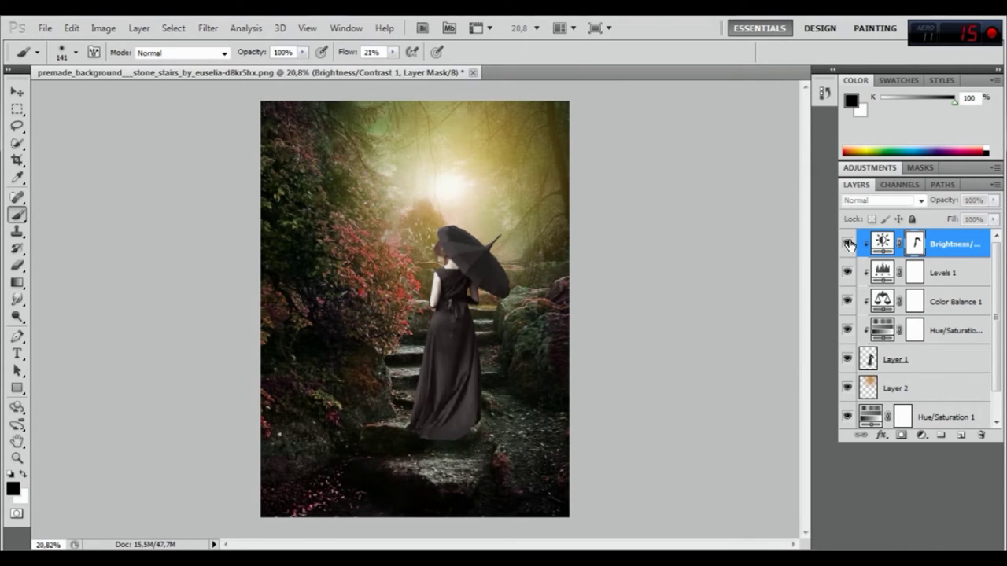
scroll(445, 281, up, 2)
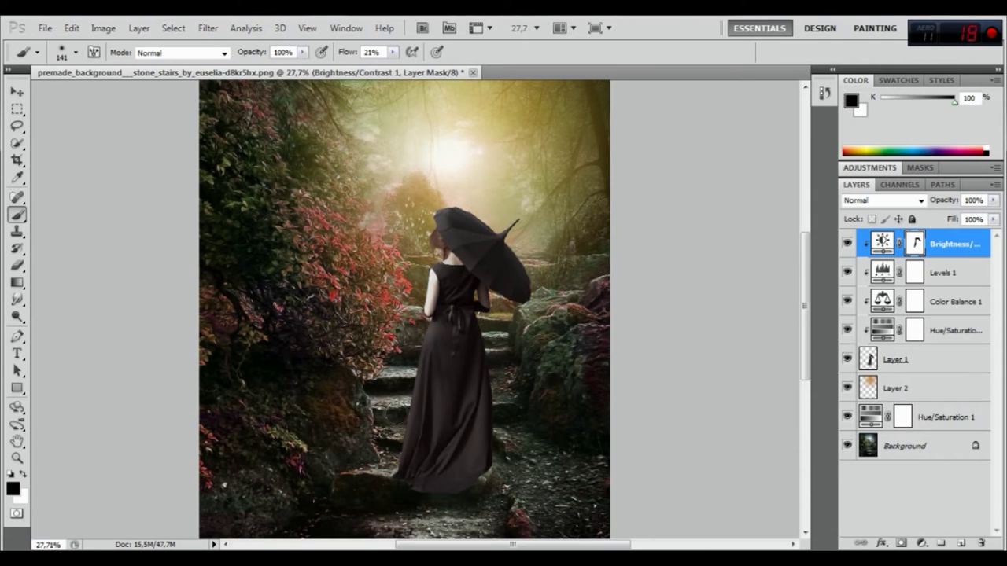
click(847, 243)
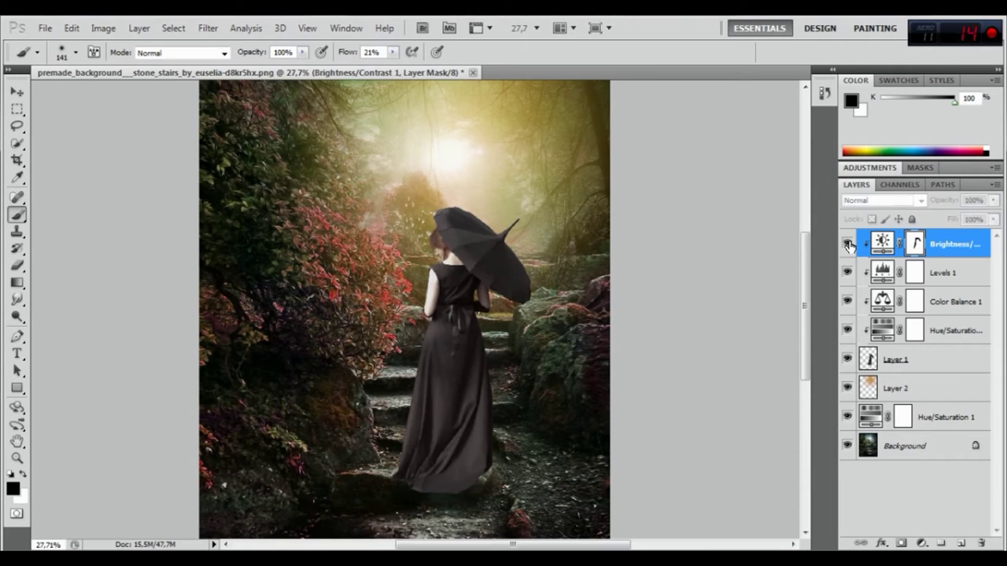
click(847, 243)
scroll(522, 275, down, 1)
scroll(513, 374, down, 1)
scroll(512, 400, up, 1)
scroll(551, 362, up, 1)
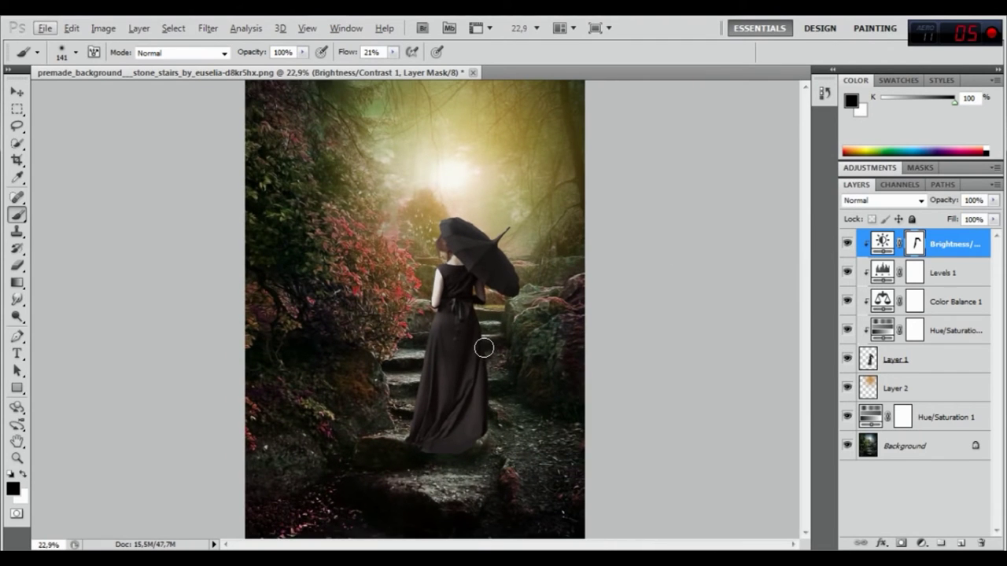
scroll(483, 347, down, 1)
scroll(486, 344, down, 1)
scroll(487, 340, up, 1)
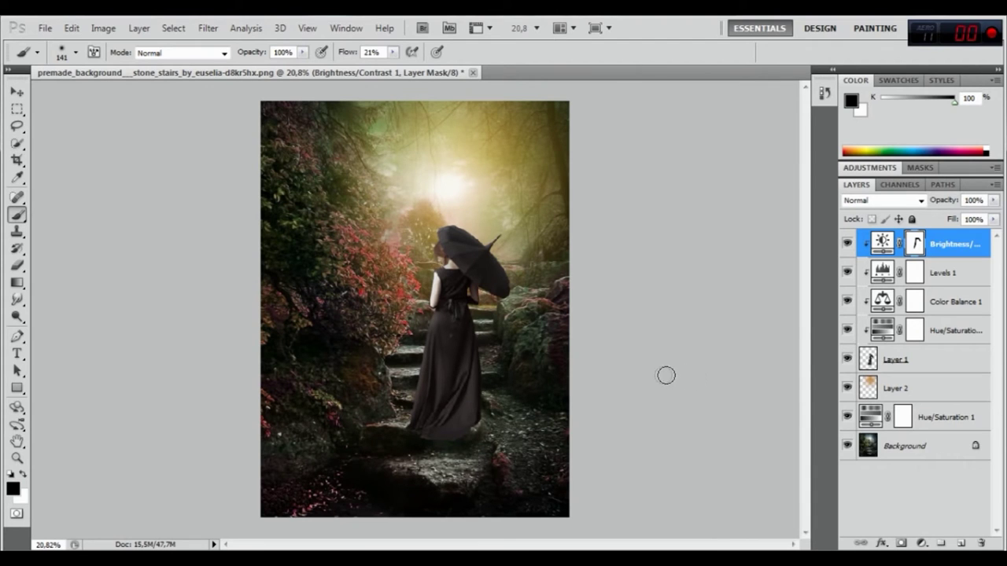
- Add a purple Solid Color fill above Hue/Saturation 1 in Color mode at 25% opacity
click(904, 422)
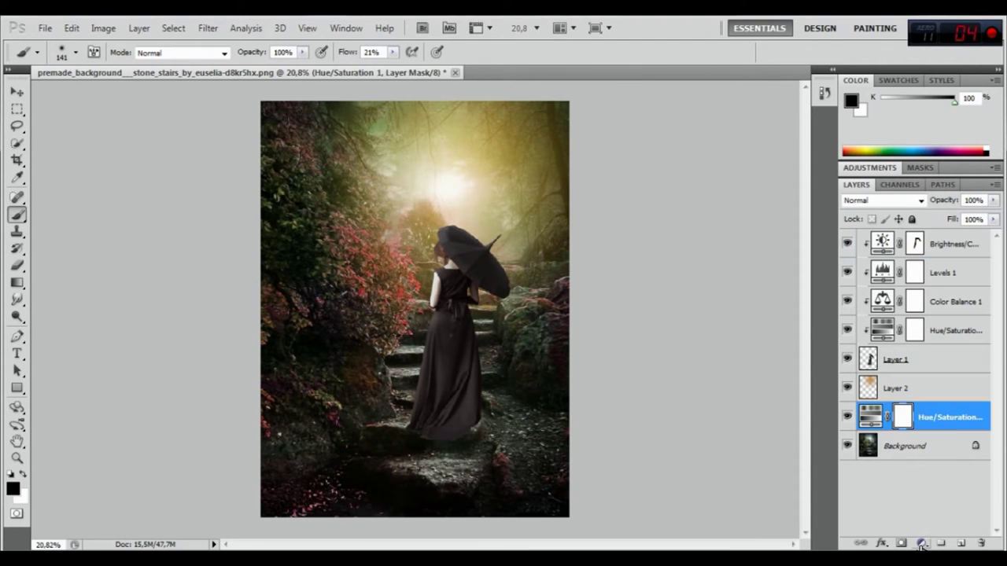
click(922, 545)
click(897, 237)
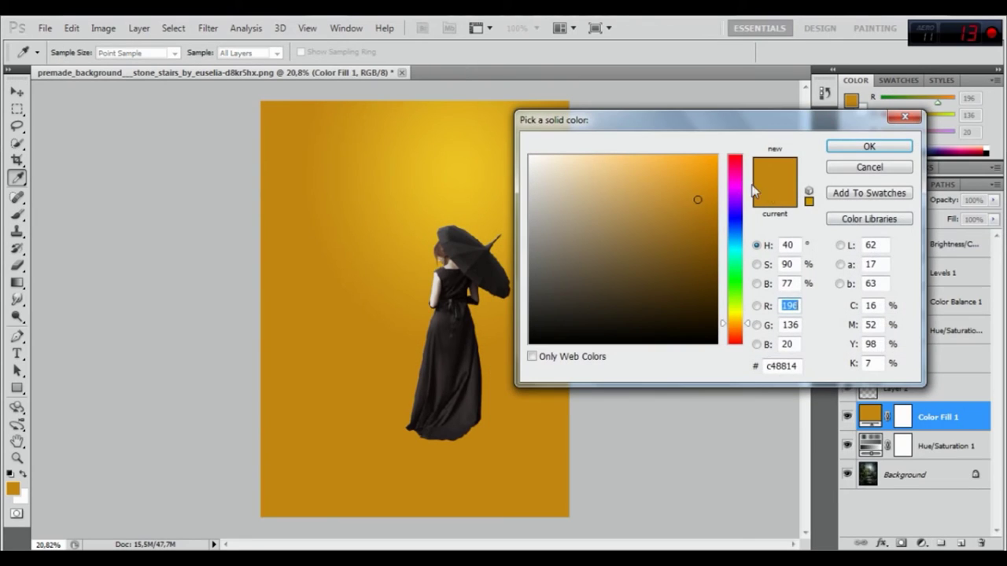
drag(733, 187, 733, 200)
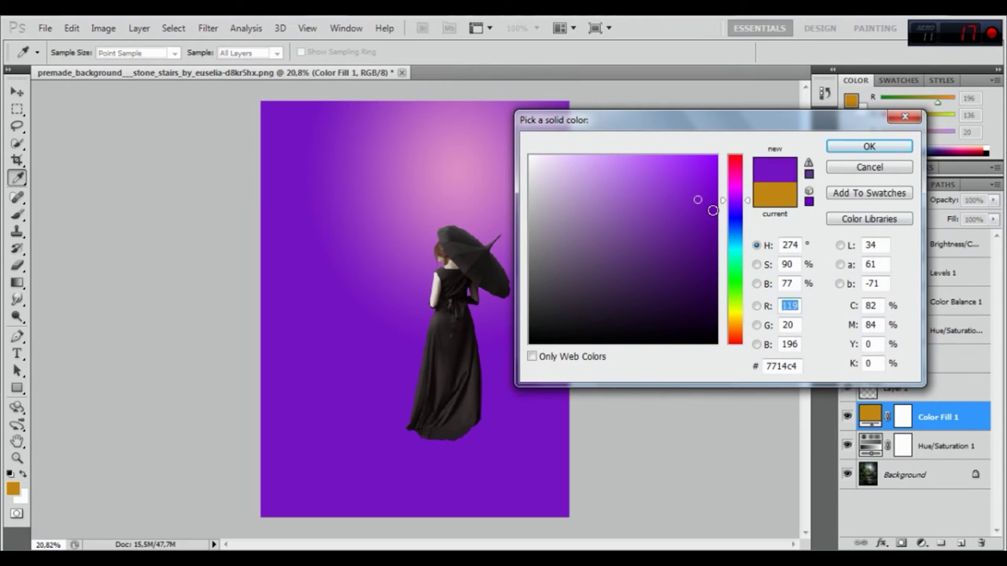
click(869, 147)
click(865, 201)
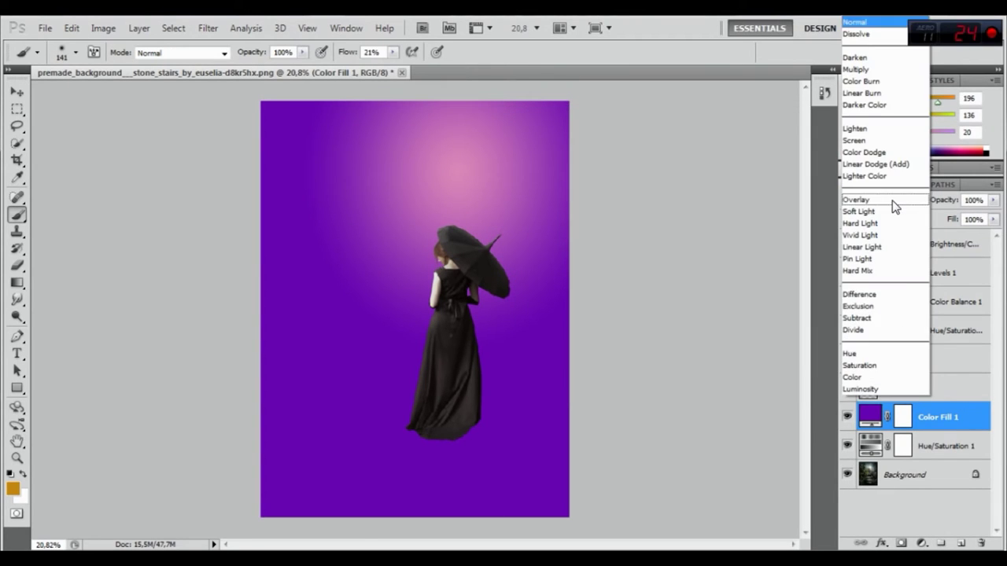
click(852, 377)
drag(944, 201, 895, 201)
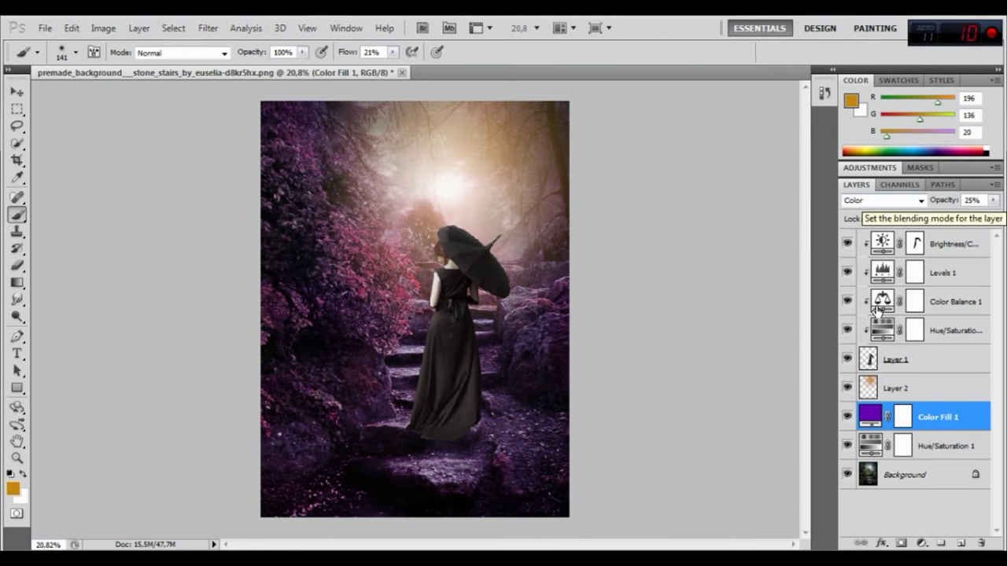
- Toggle the purple fill to compare, then reselect the Color Fill 1 layer
click(847, 417)
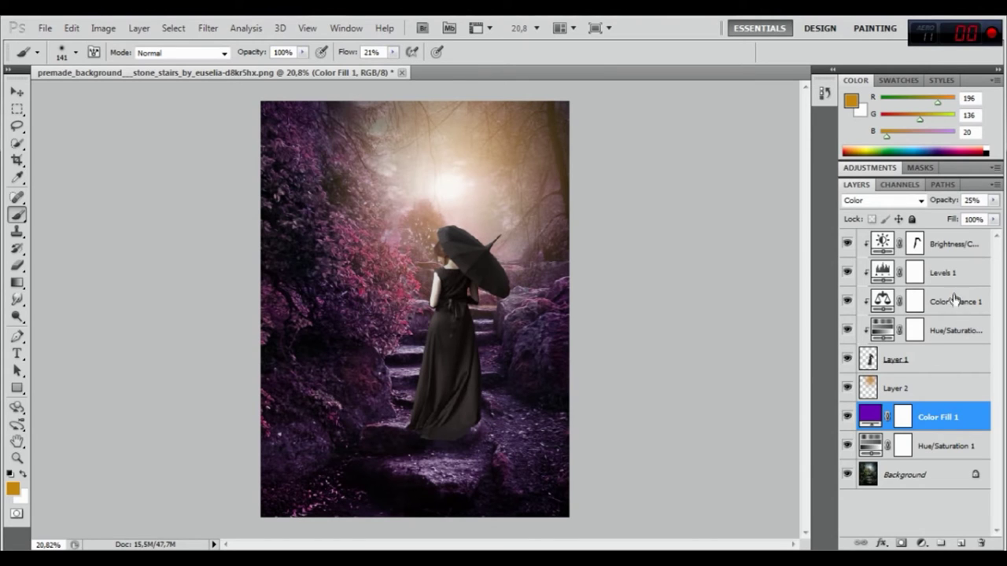
click(953, 298)
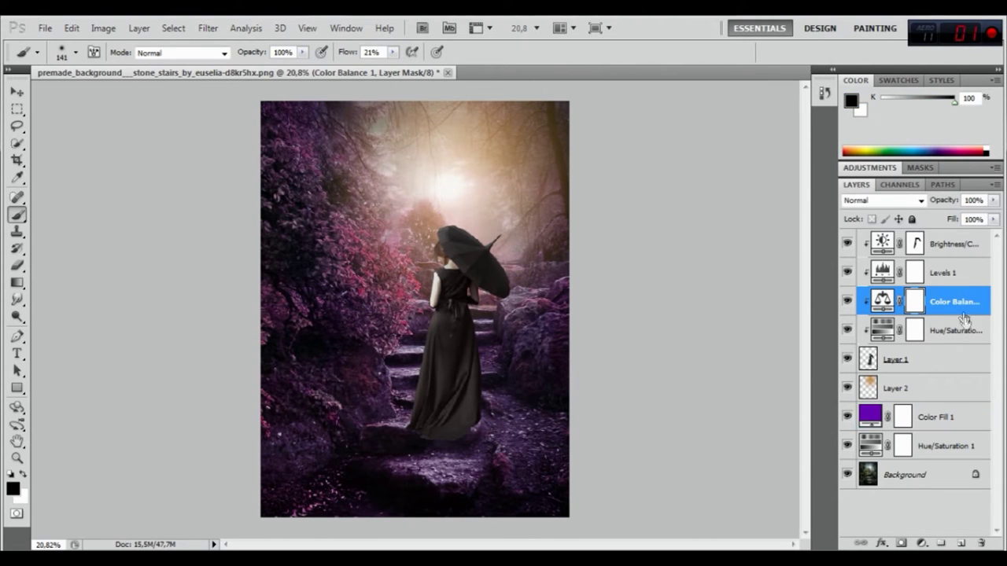
click(950, 248)
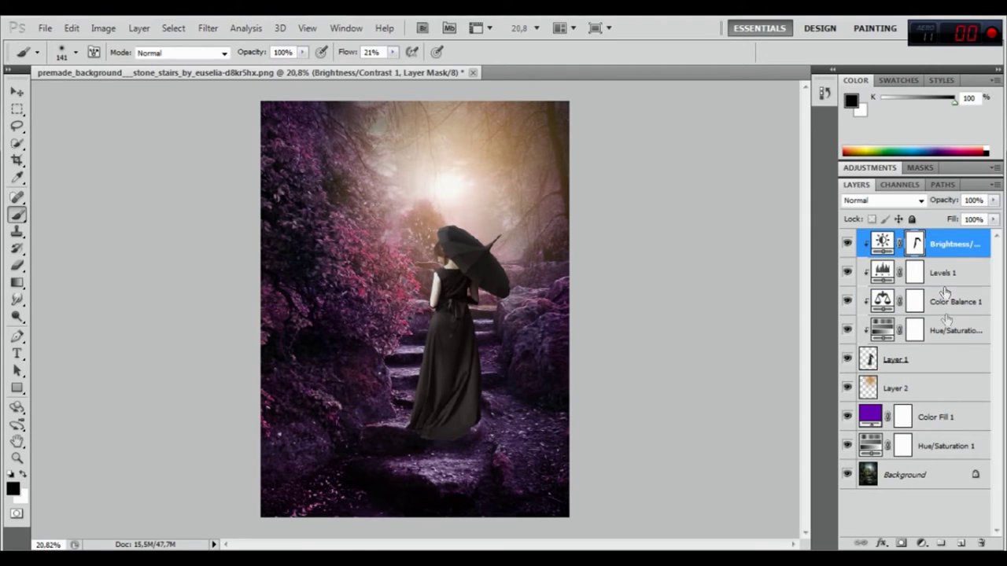
click(936, 418)
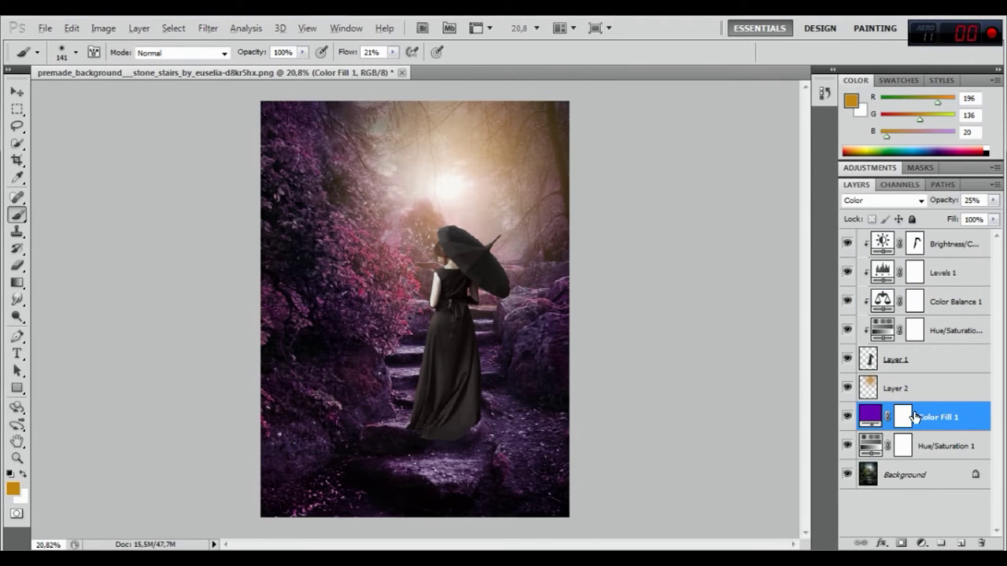
- Duplicate Color Fill 1, move the copy to the top of the stack, and clip it
right_click(935, 413)
click(857, 116)
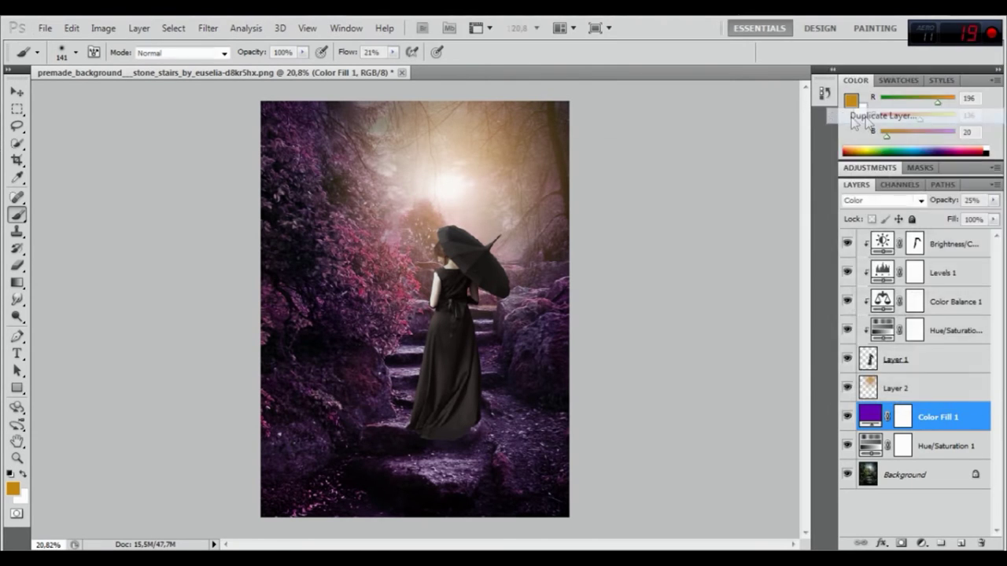
click(637, 182)
drag(936, 417, 931, 243)
right_click(930, 244)
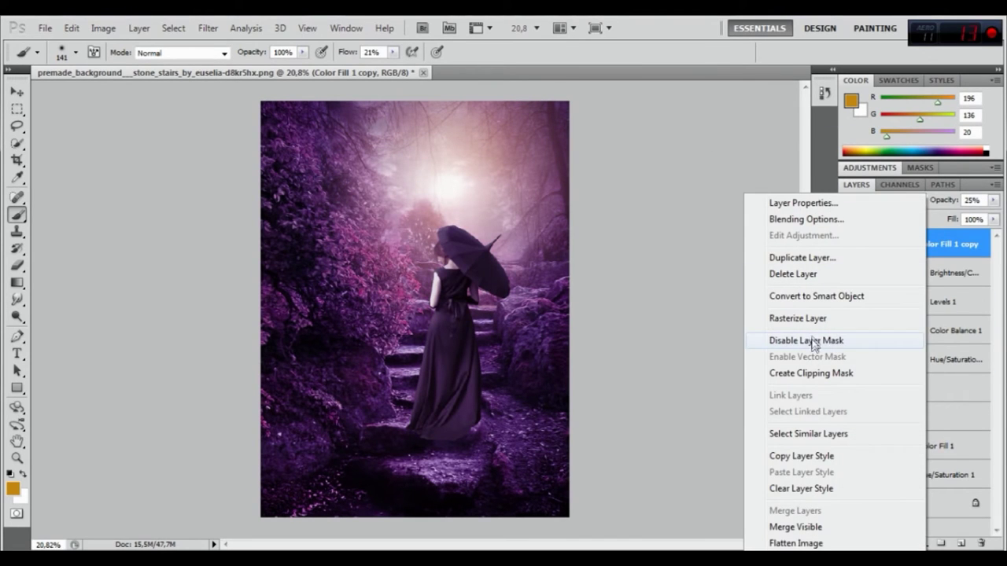
click(811, 373)
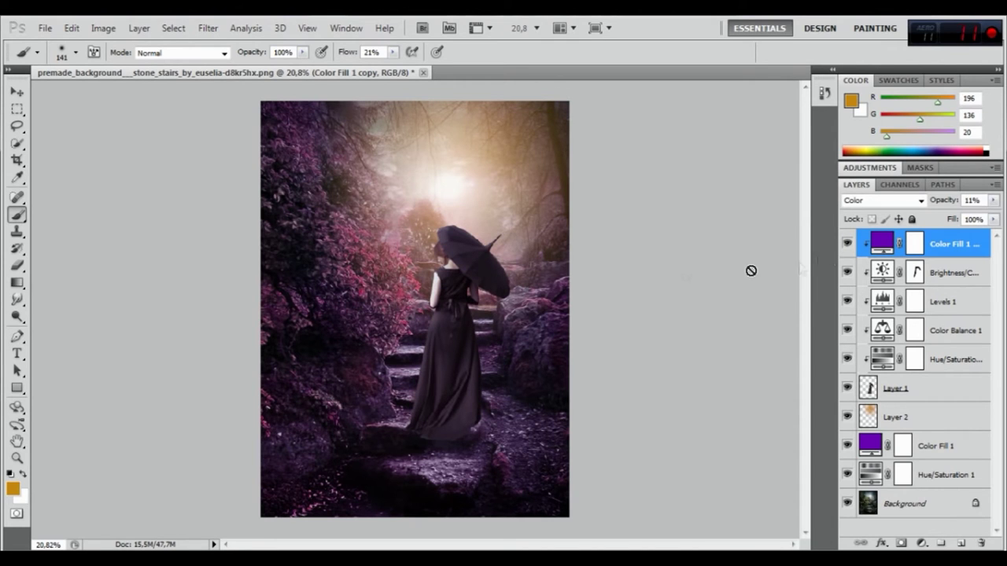
- Duplicate Layer 2 into Layer 2 copy to strengthen the Screen-mode glow
key(alt)
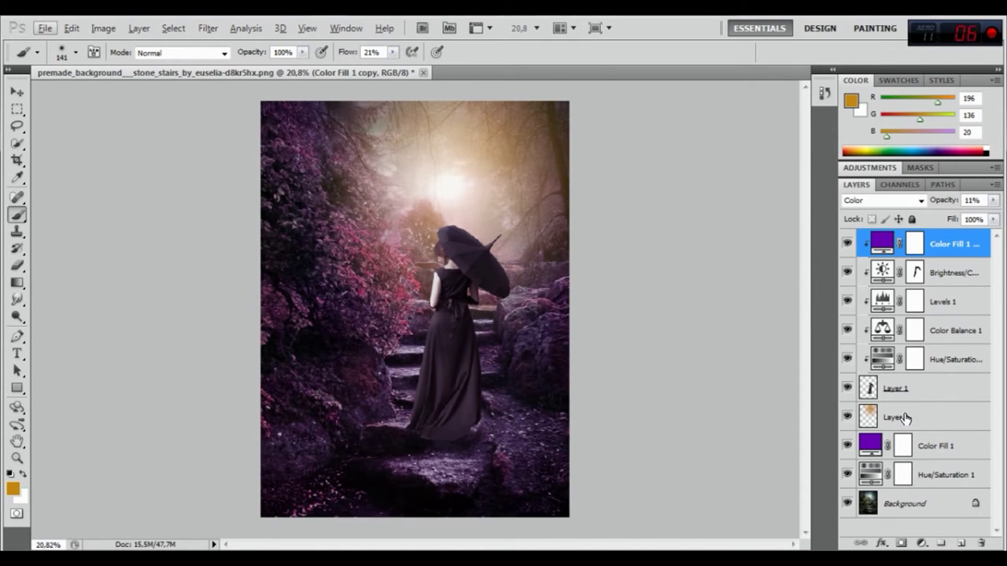
click(904, 418)
right_click(905, 418)
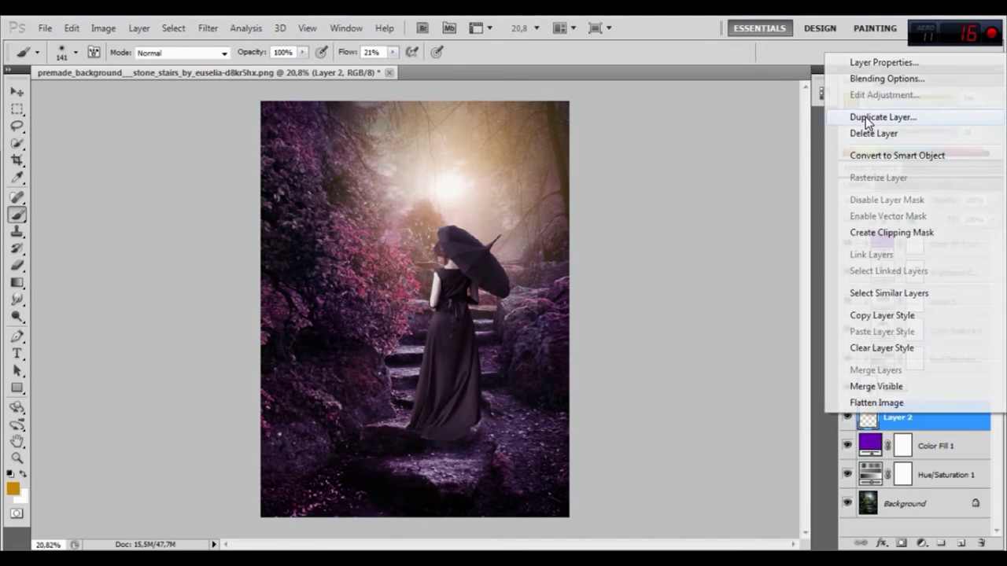
click(877, 117)
click(640, 181)
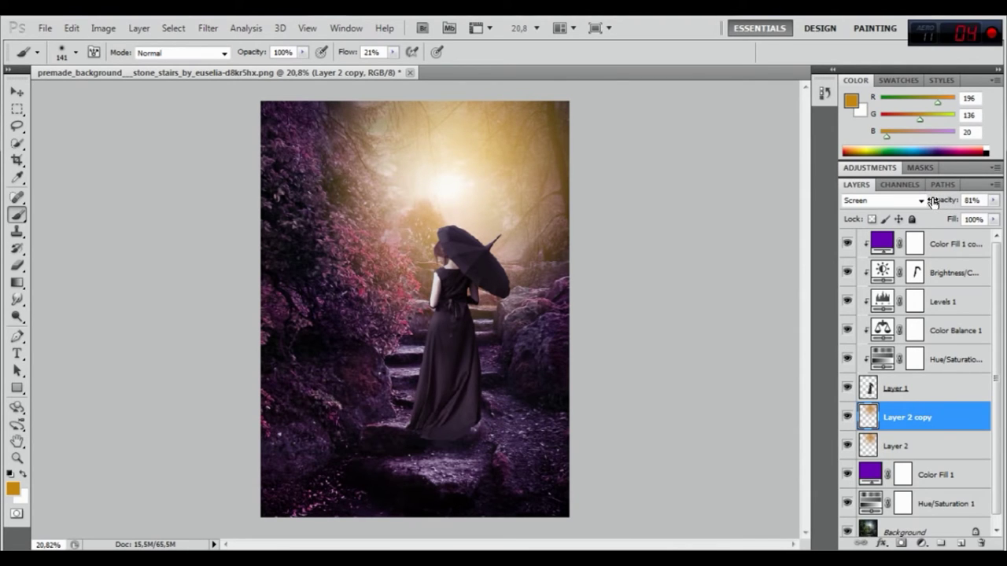
scroll(452, 258, down, 1)
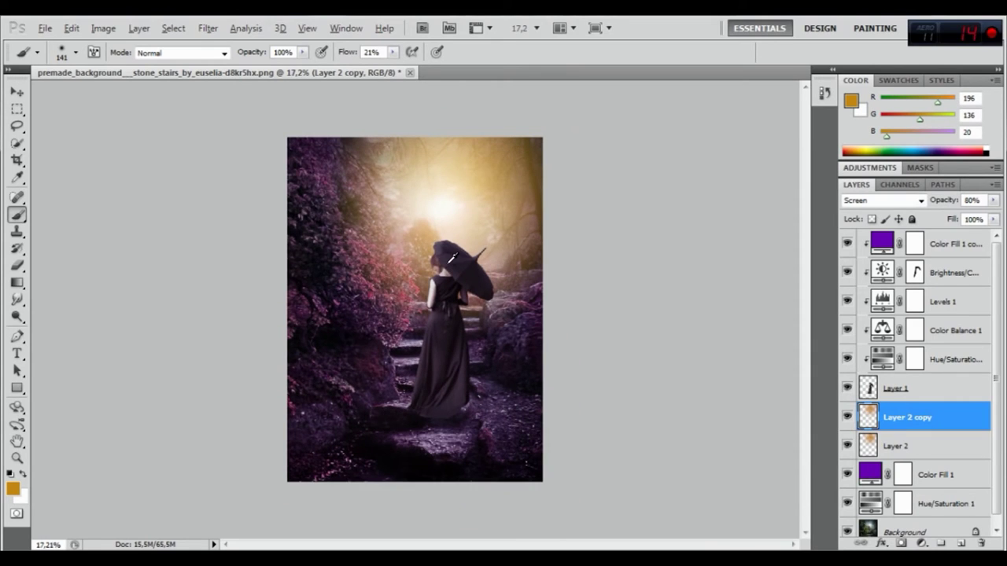
scroll(452, 258, up, 1)
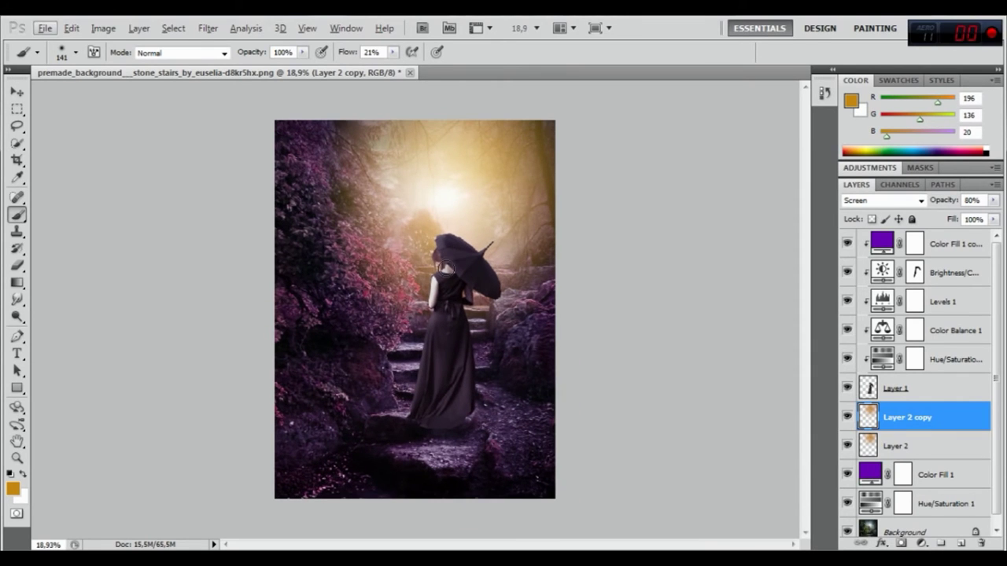
scroll(446, 267, up, 1)
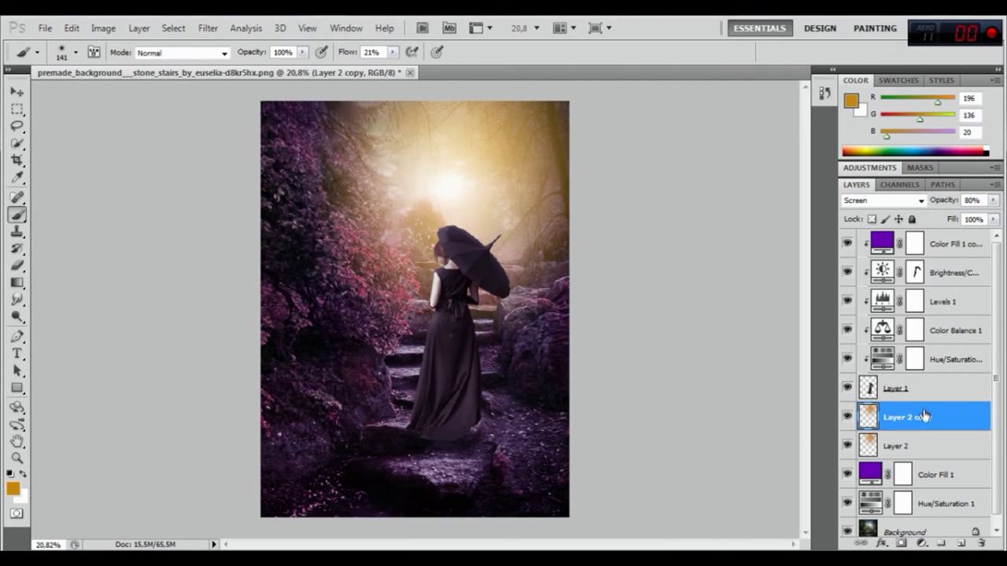
- Add Layer 3 and paint a black brush shadow under the dress hem
click(960, 544)
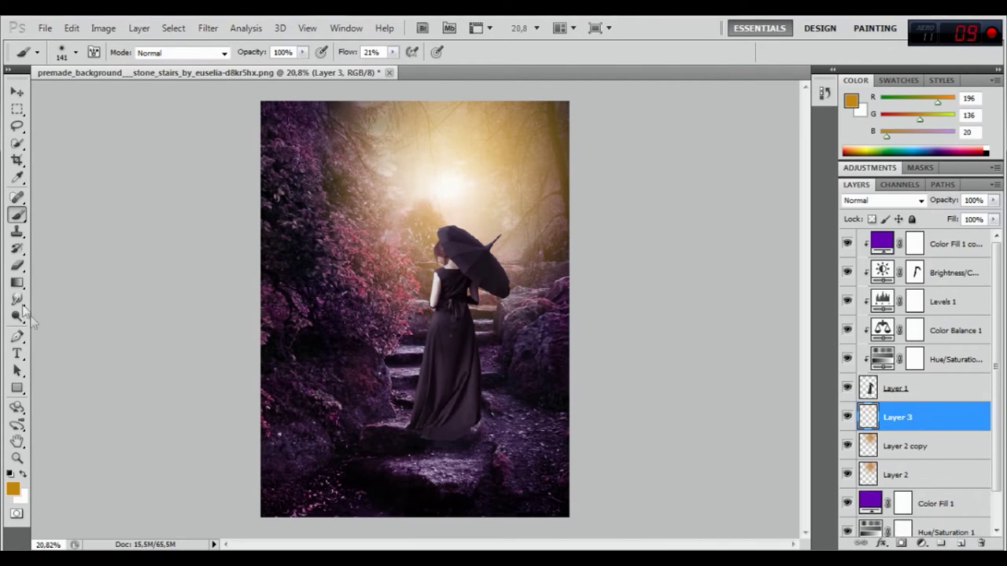
click(23, 473)
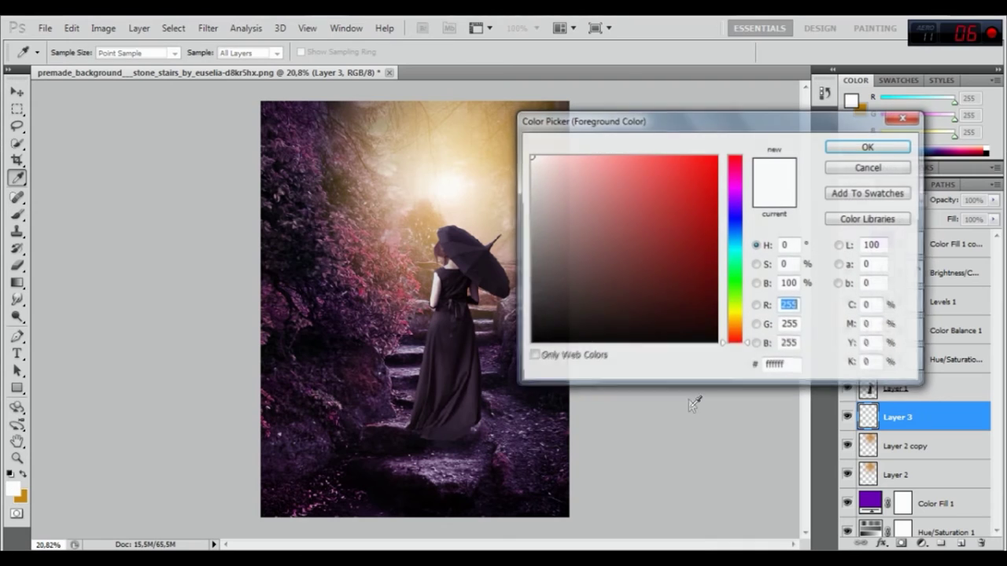
drag(551, 318, 551, 346)
click(868, 147)
key(b)
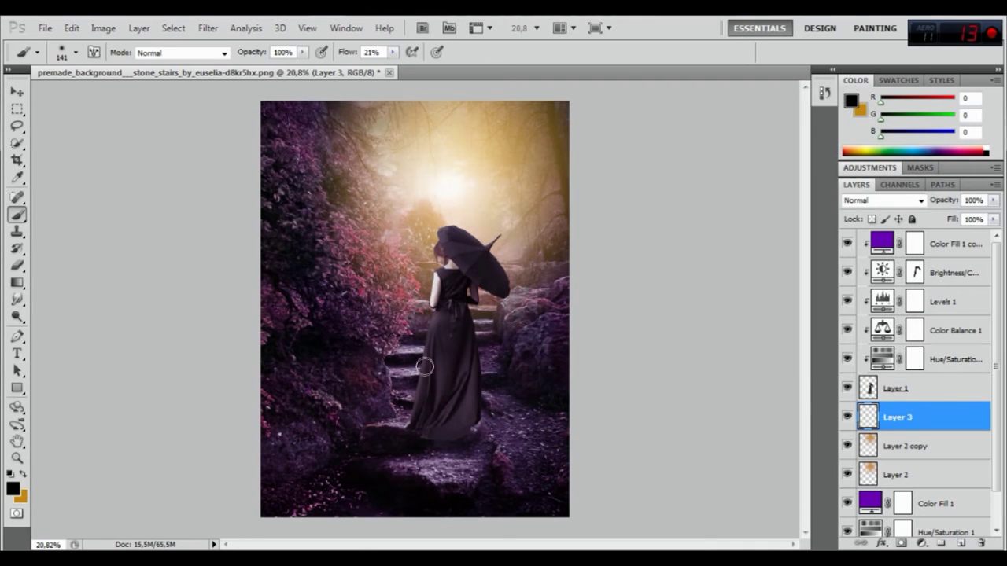
scroll(472, 443, up, 1)
scroll(472, 443, up, 2)
scroll(464, 447, up, 1)
scroll(383, 449, up, 1)
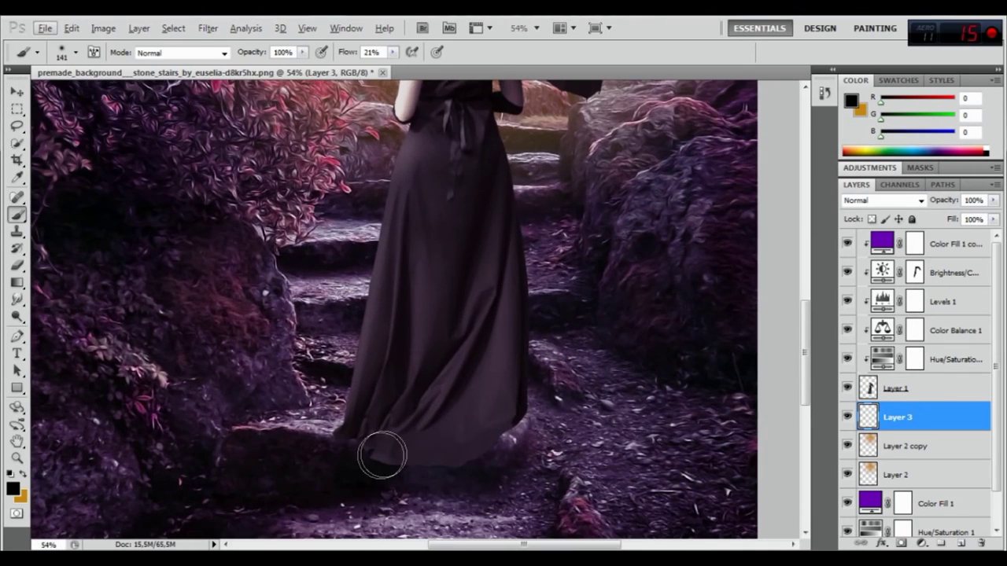
mouse_move(373, 454)
mouse_down()
mouse_move(346, 440)
mouse_move(416, 458)
mouse_move(480, 449)
mouse_move(501, 427)
mouse_move(483, 467)
mouse_move(517, 416)
mouse_move(490, 458)
mouse_move(419, 463)
mouse_move(346, 322)
mouse_move(438, 474)
mouse_move(393, 485)
mouse_move(400, 495)
mouse_up()
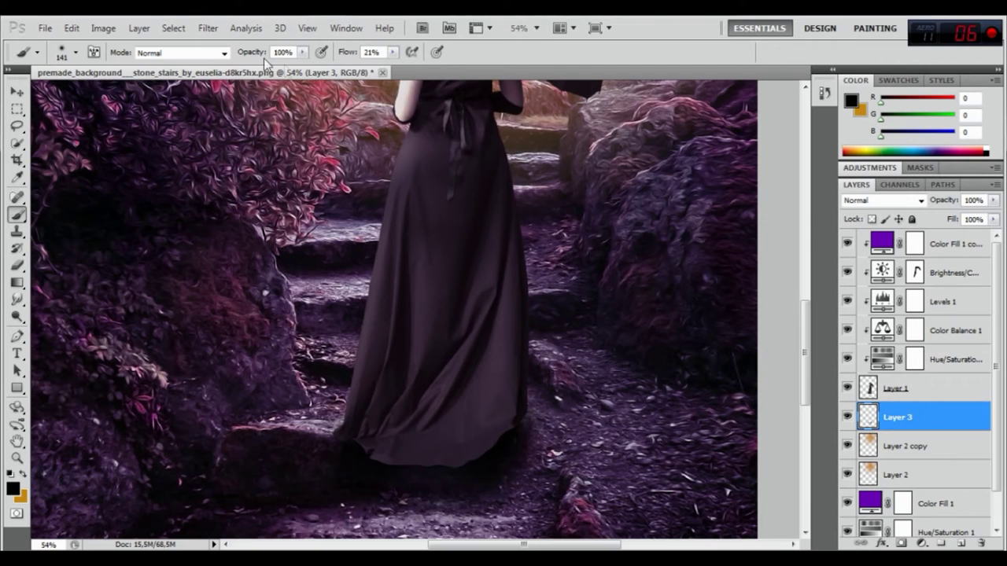
click(209, 28)
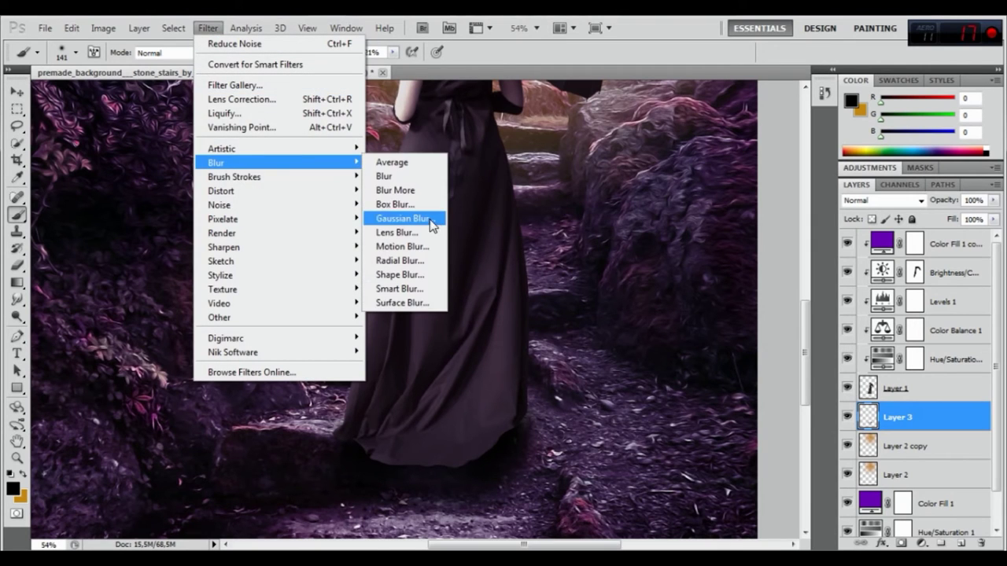
- Soften the Layer 3 shadow with a 12 px Gaussian Blur and set its opacity to 97%
mouse_move(217, 162)
click(394, 222)
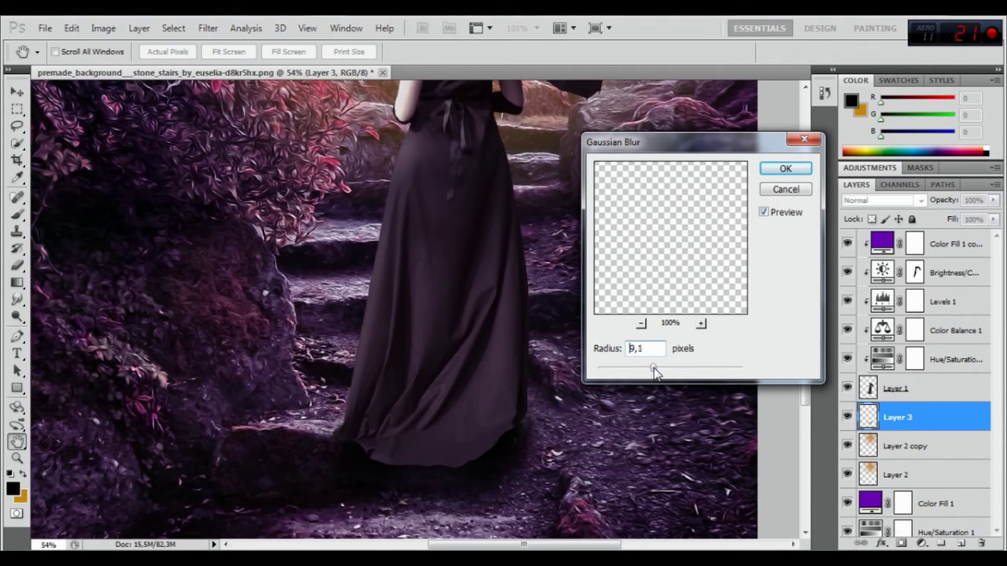
click(785, 170)
drag(937, 202, 936, 202)
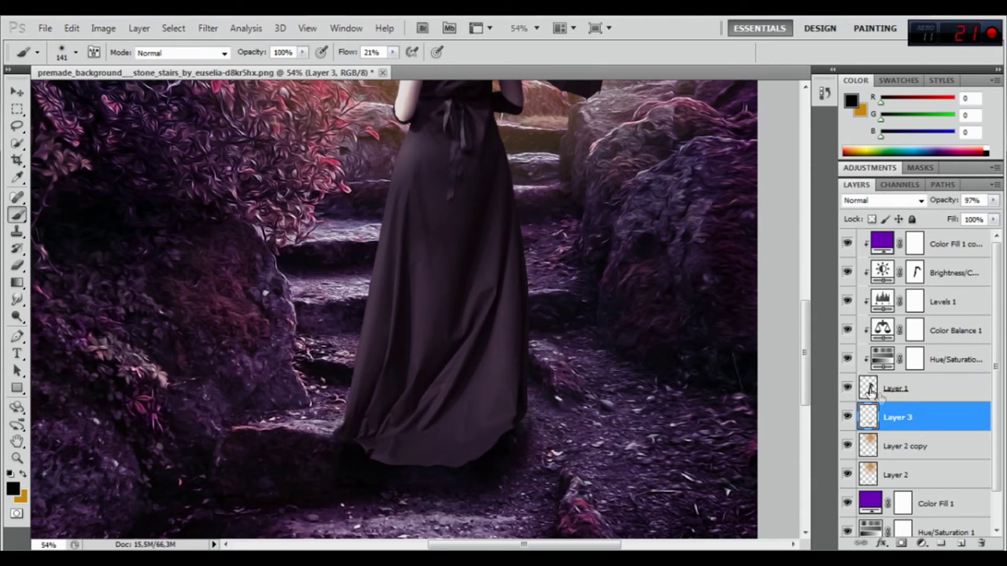
click(17, 265)
right_click(554, 363)
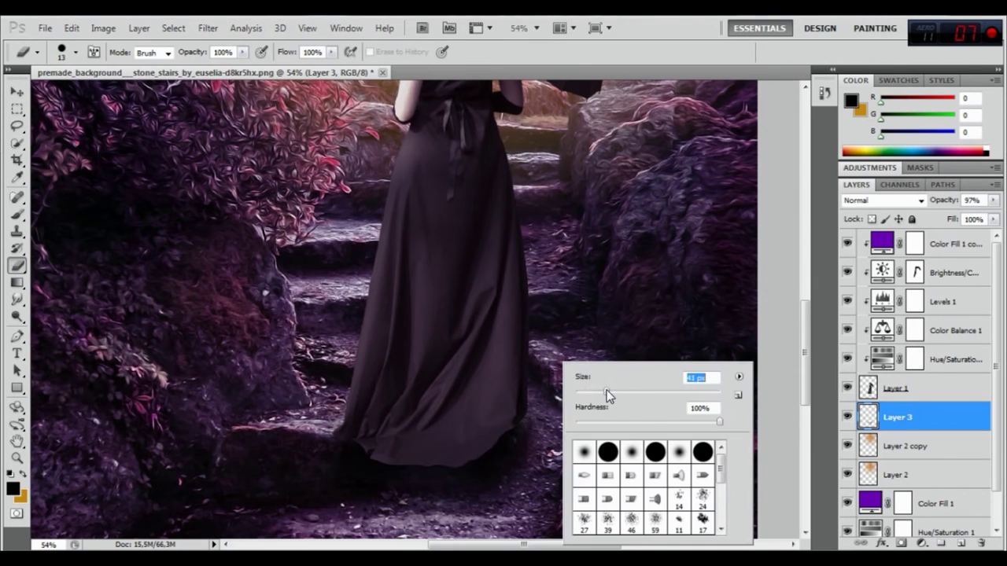
- Erase the excess shadow beside the dress hem on Layer 3 with a 41 px eraser
key(Return)
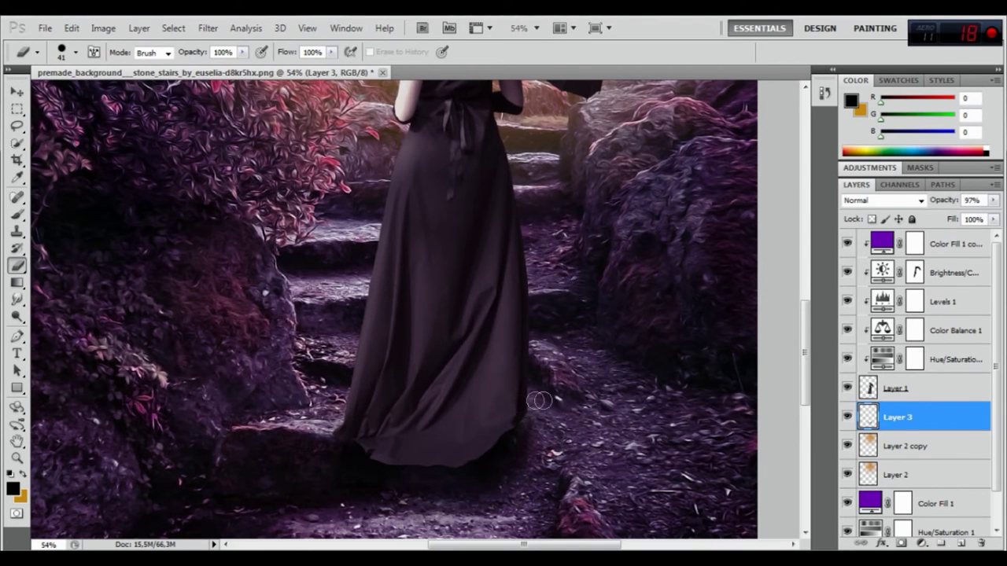
drag(558, 407, 355, 406)
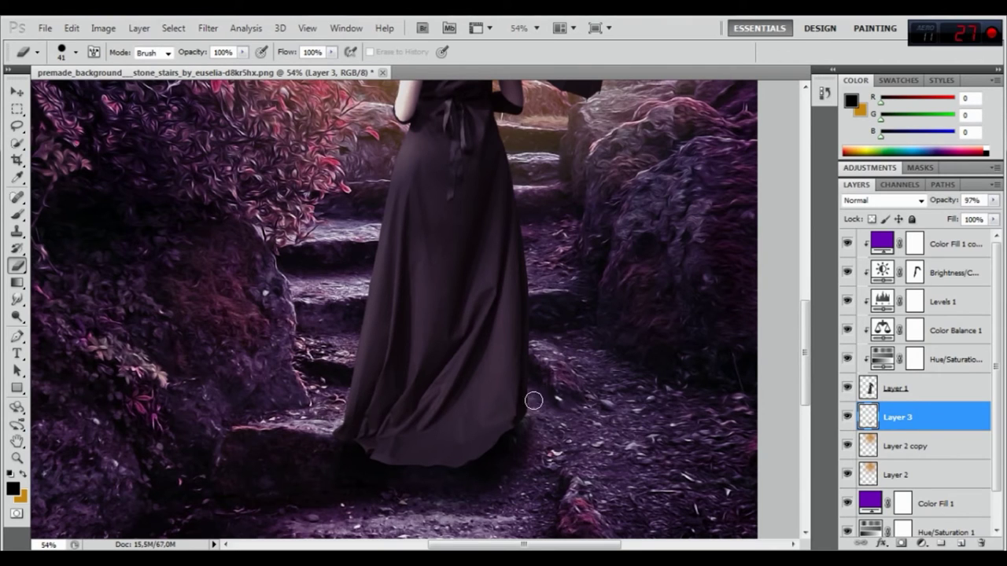
scroll(554, 350, down, 5)
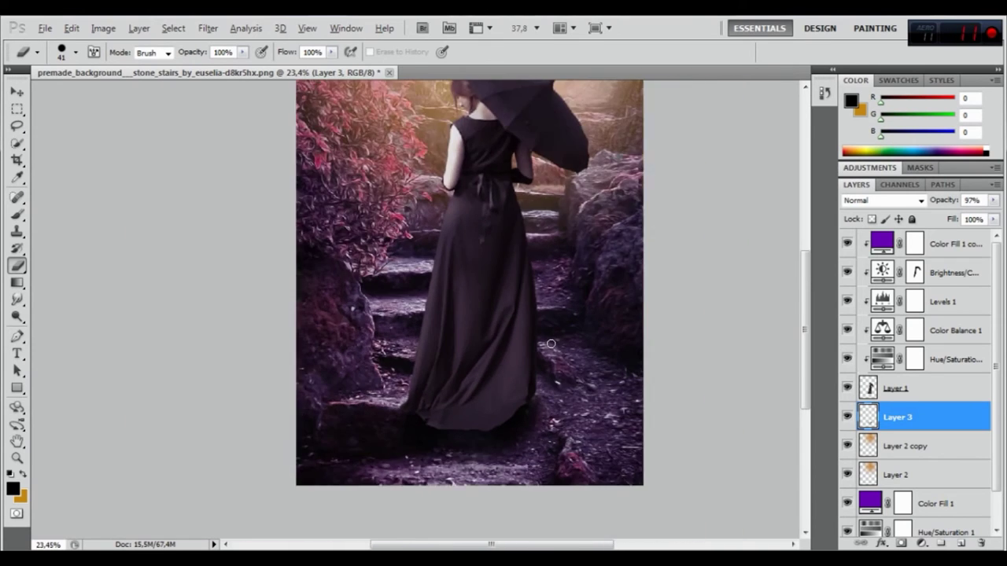
scroll(549, 411, up, 1)
scroll(520, 409, up, 1)
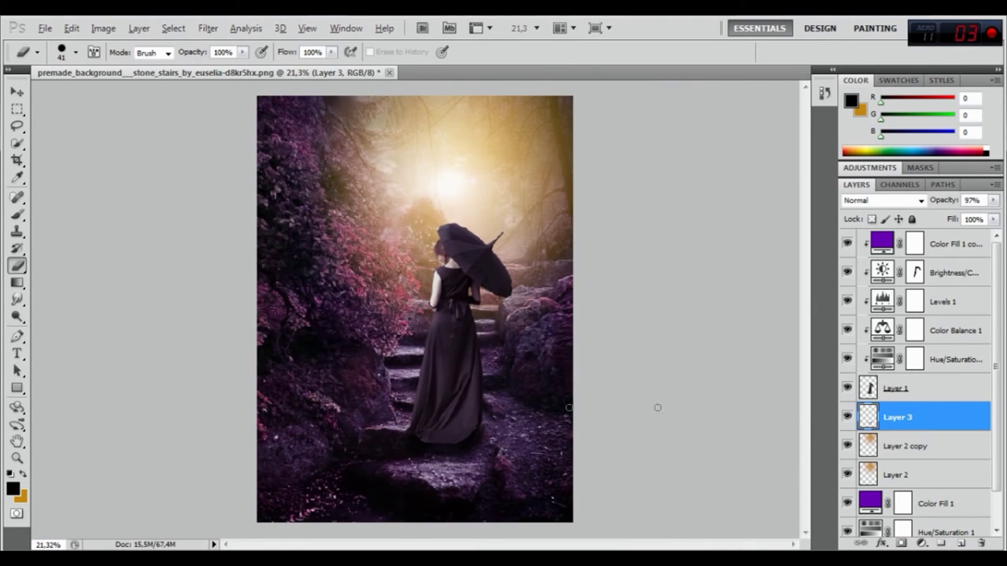
click(952, 243)
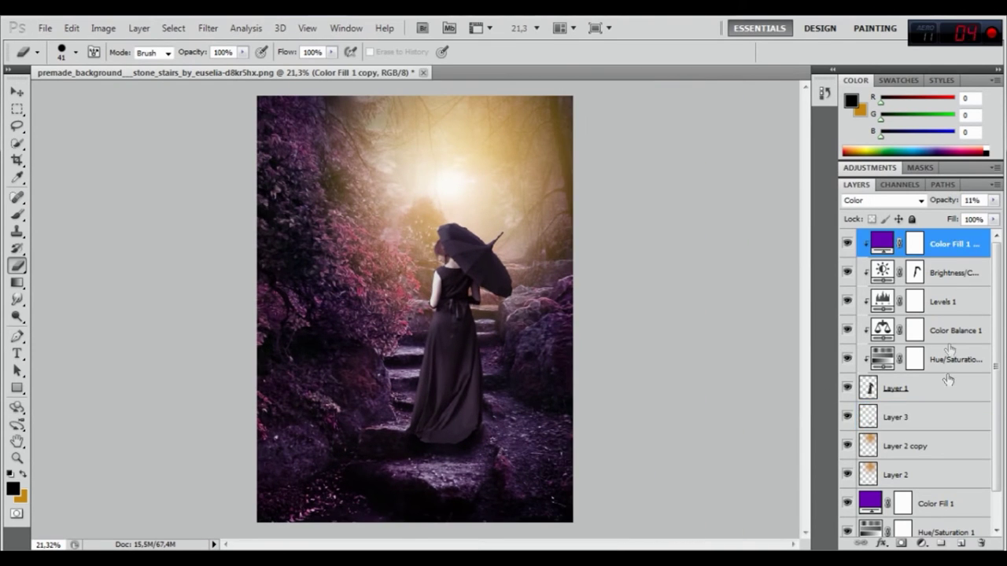
- Add a new Layer 4 above Color Fill 1 copy and clip it to the layer below
click(961, 542)
right_click(904, 250)
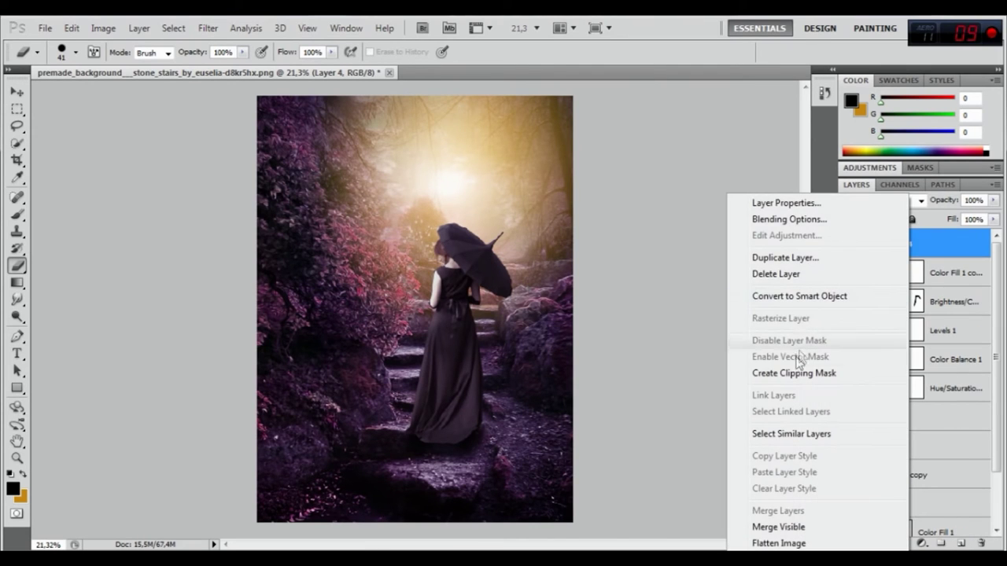
click(794, 373)
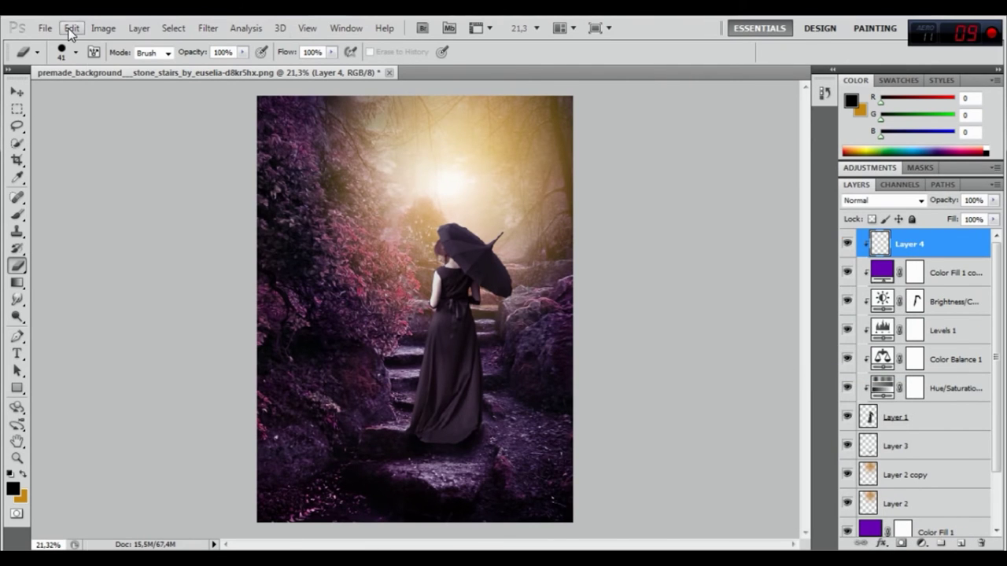
- Fill Layer 4 with 50% Gray and set its blend mode to Soft Light
click(71, 28)
click(110, 234)
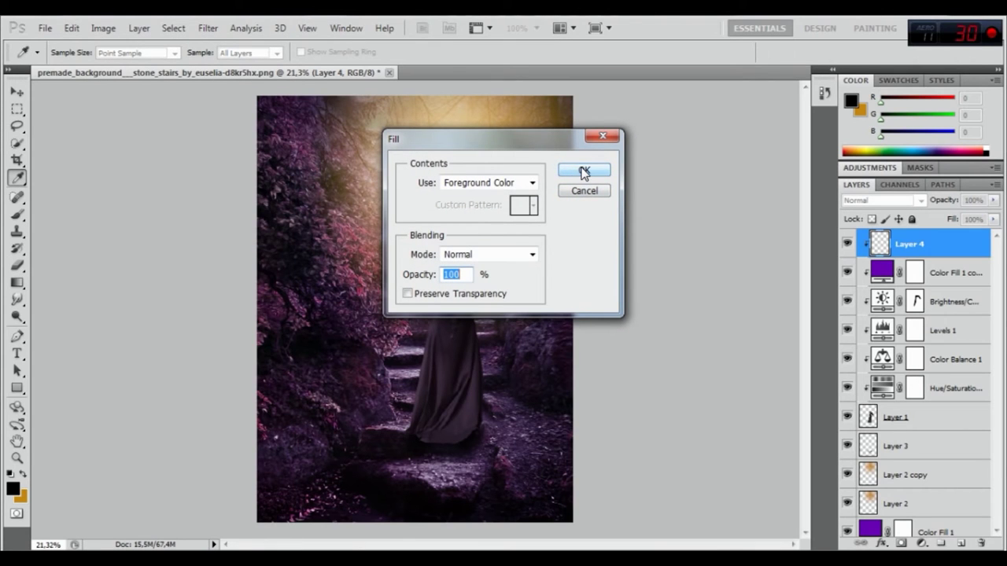
click(511, 186)
click(471, 301)
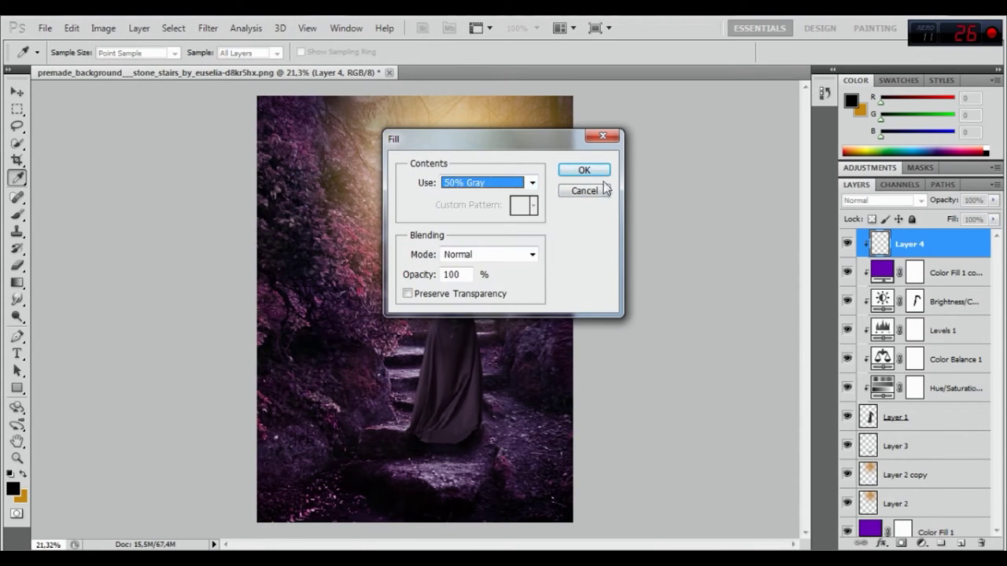
click(584, 169)
key(b)
click(872, 200)
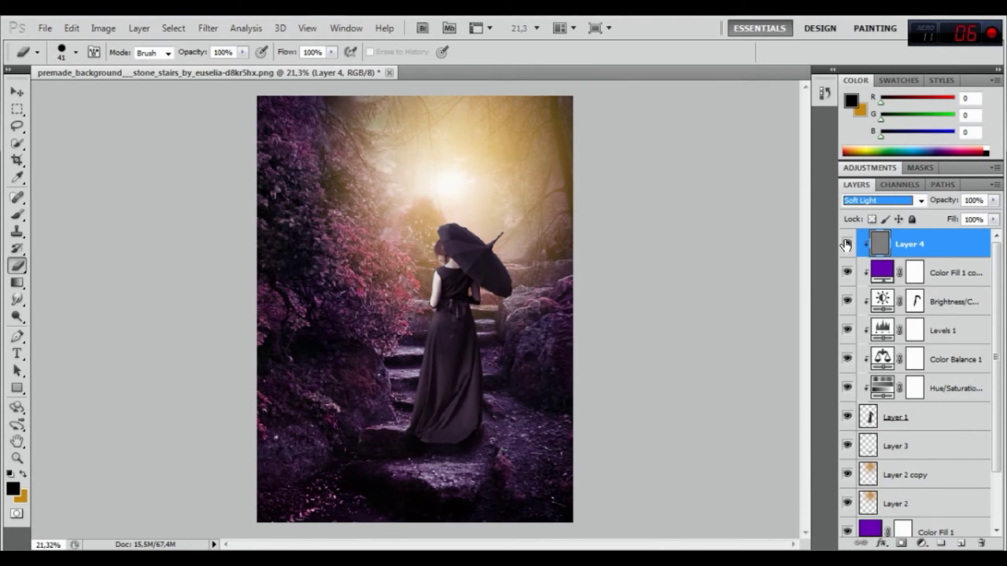
click(926, 244)
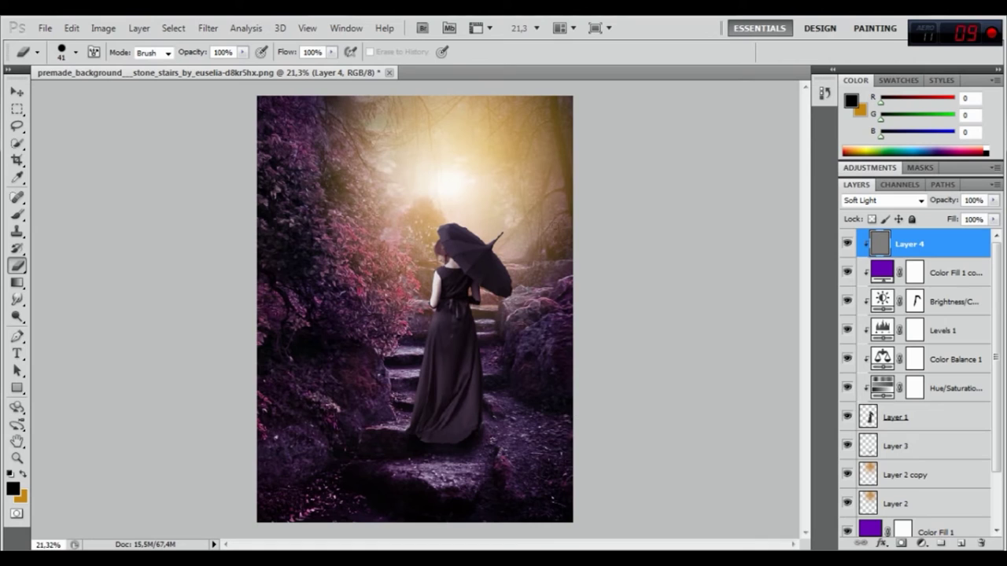
click(19, 215)
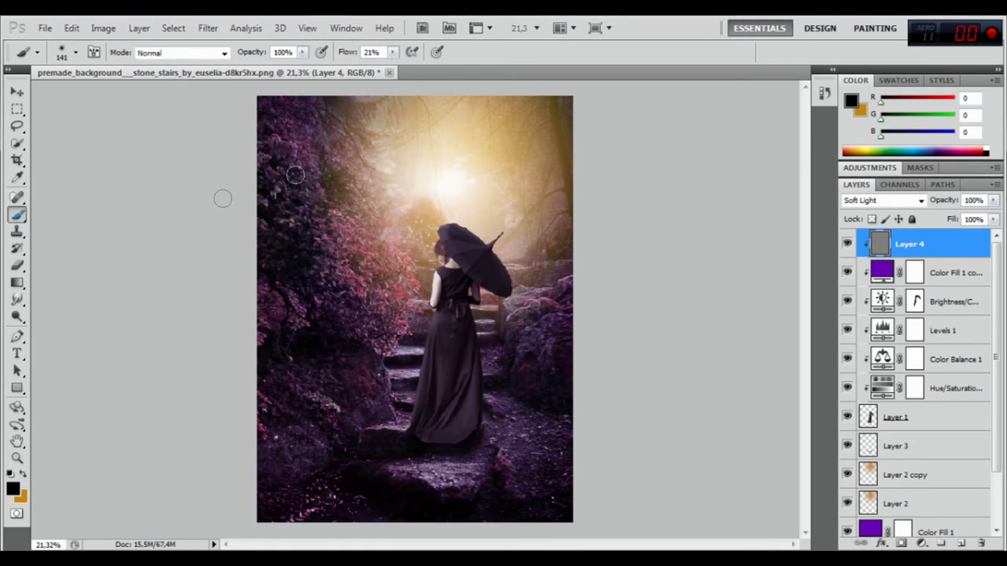
- Set the soft brush to 4% flow, 30% opacity and 149 px size
drag(344, 52, 335, 52)
drag(260, 54, 236, 53)
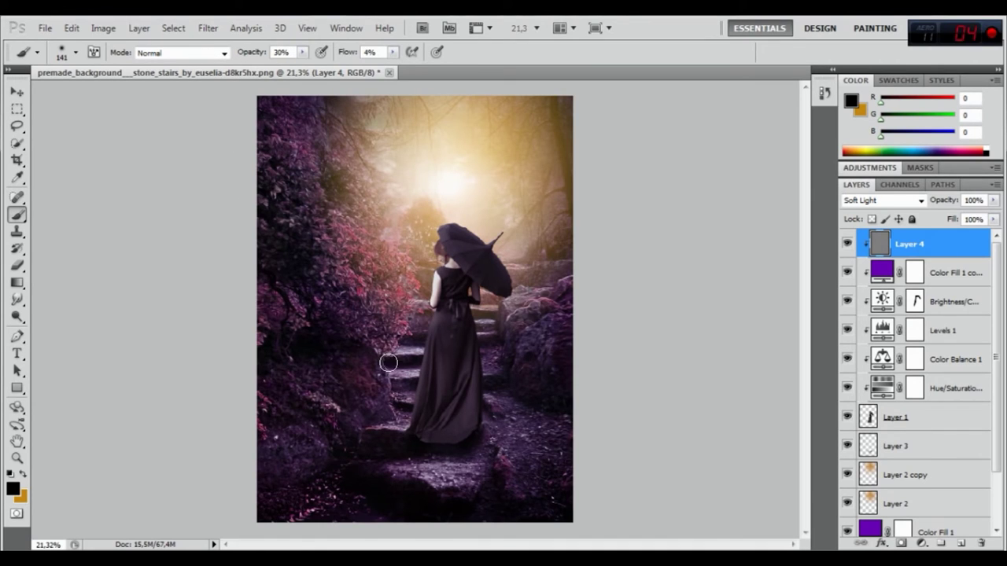
scroll(456, 494, up, 1)
scroll(462, 472, up, 1)
right_click(472, 365)
drag(572, 398, 575, 394)
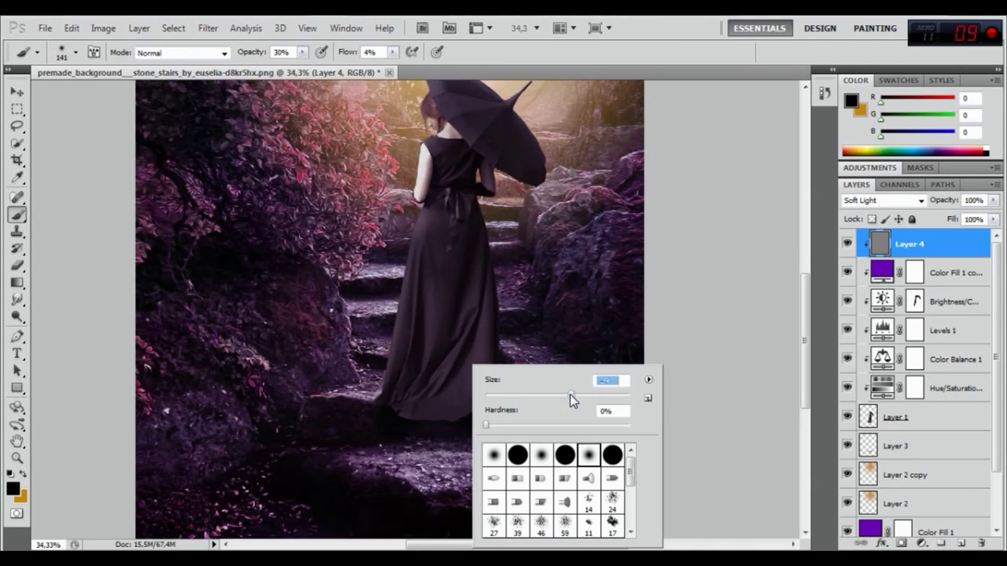
click(464, 393)
- Paint black shading over the dress and umbrella on Layer 4, then toggle it to compare
mouse_move(391, 422)
mouse_down()
mouse_move(467, 400)
mouse_move(478, 332)
mouse_move(462, 243)
mouse_move(434, 386)
mouse_move(458, 406)
mouse_move(486, 370)
mouse_move(469, 364)
mouse_move(477, 258)
mouse_move(456, 278)
mouse_move(461, 188)
mouse_move(452, 333)
mouse_move(446, 248)
mouse_move(449, 370)
mouse_move(456, 394)
mouse_move(467, 325)
mouse_move(472, 382)
mouse_move(481, 321)
mouse_move(461, 401)
mouse_move(427, 416)
mouse_move(422, 370)
mouse_move(461, 209)
mouse_move(465, 262)
mouse_up()
mouse_move(511, 168)
mouse_down()
mouse_move(457, 107)
mouse_move(468, 198)
mouse_move(476, 175)
mouse_move(478, 324)
mouse_move(443, 404)
mouse_move(422, 416)
mouse_move(456, 366)
mouse_up()
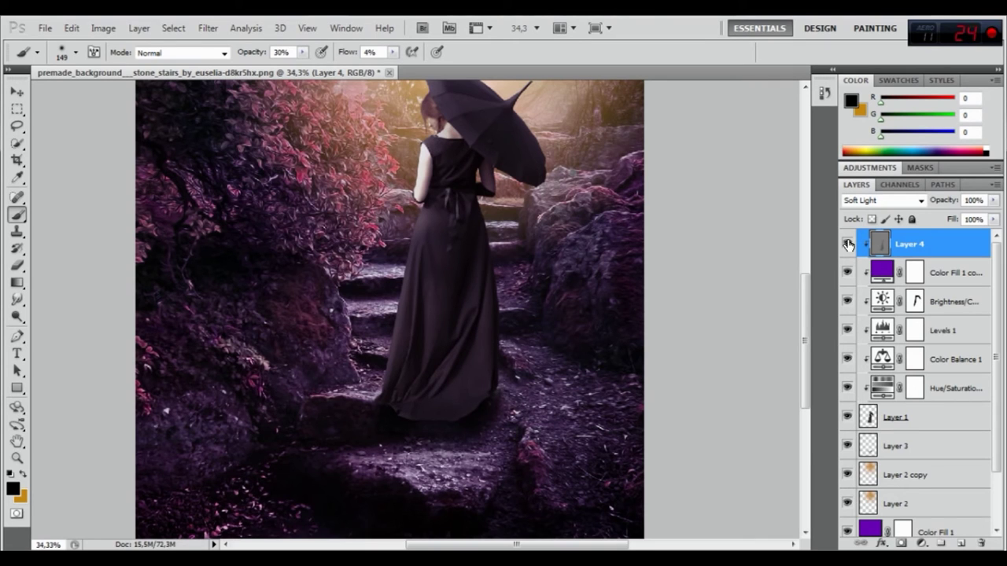
click(847, 244)
scroll(457, 191, down, 3)
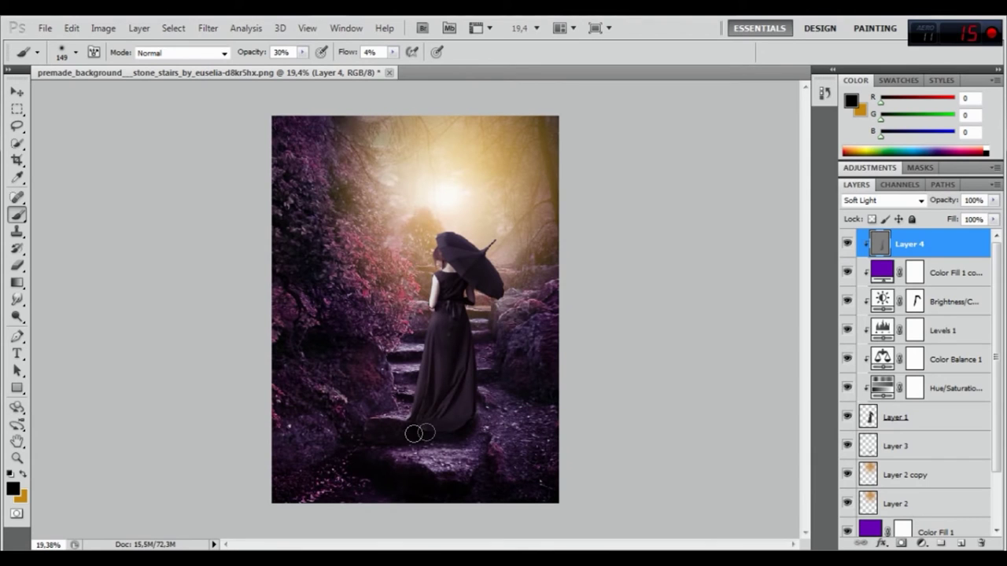
- Lower Layer 3's opacity to 80%, reselect Layer 4 and add a new empty Layer 5
click(909, 448)
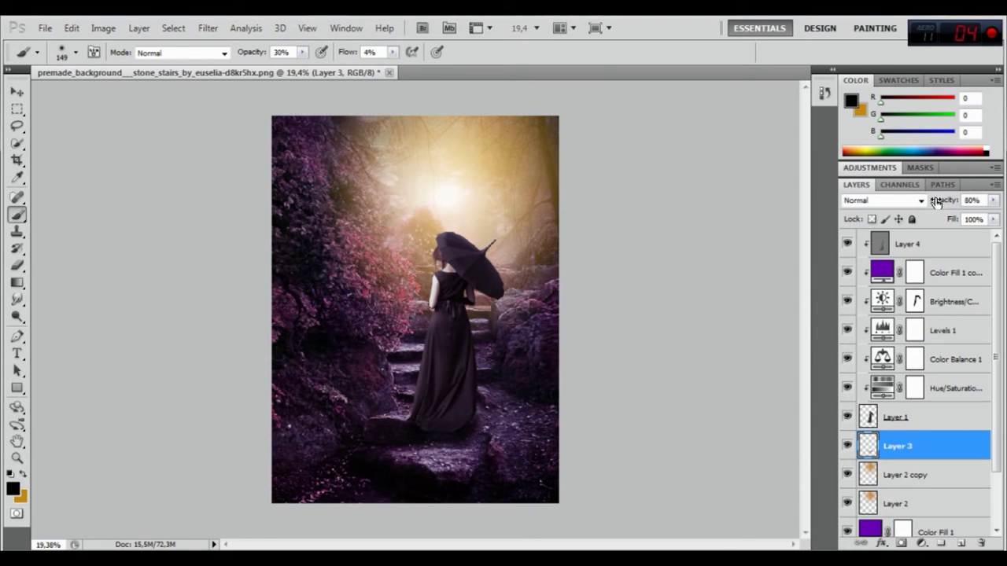
click(934, 247)
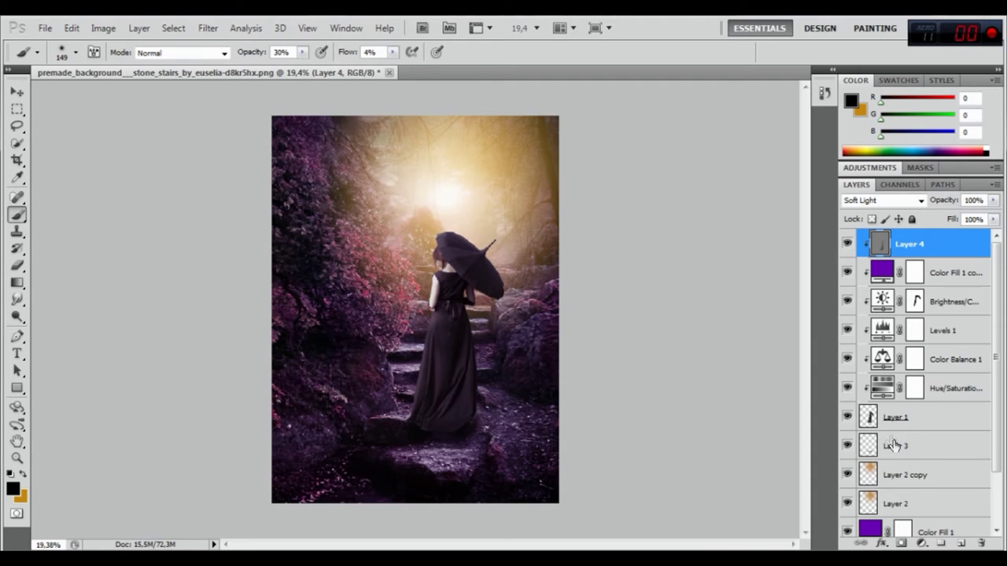
click(961, 545)
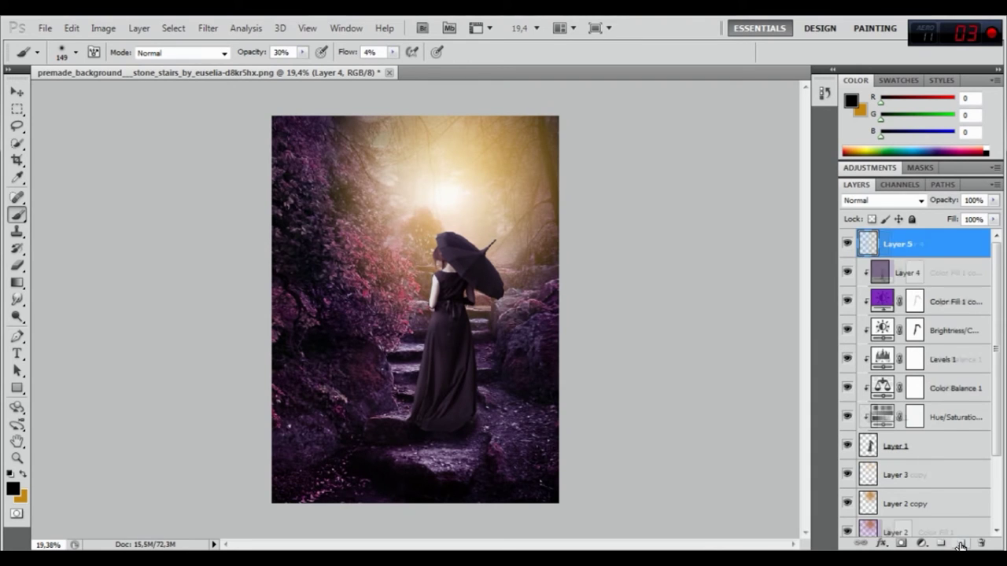
- Clip Layer 5 to the layer below and paint orange glow around the head and umbrella top at 28% flow
right_click(916, 245)
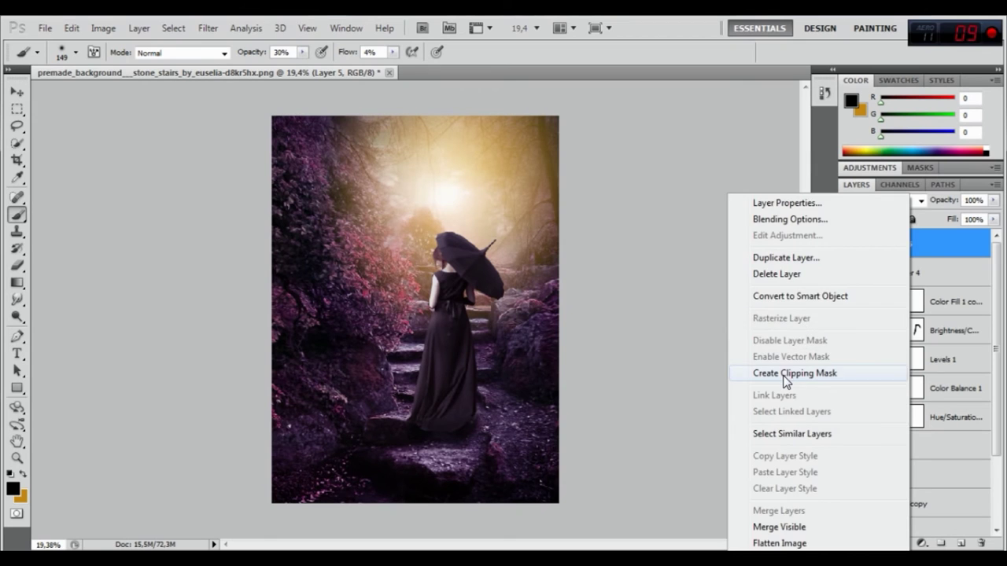
click(787, 373)
click(23, 474)
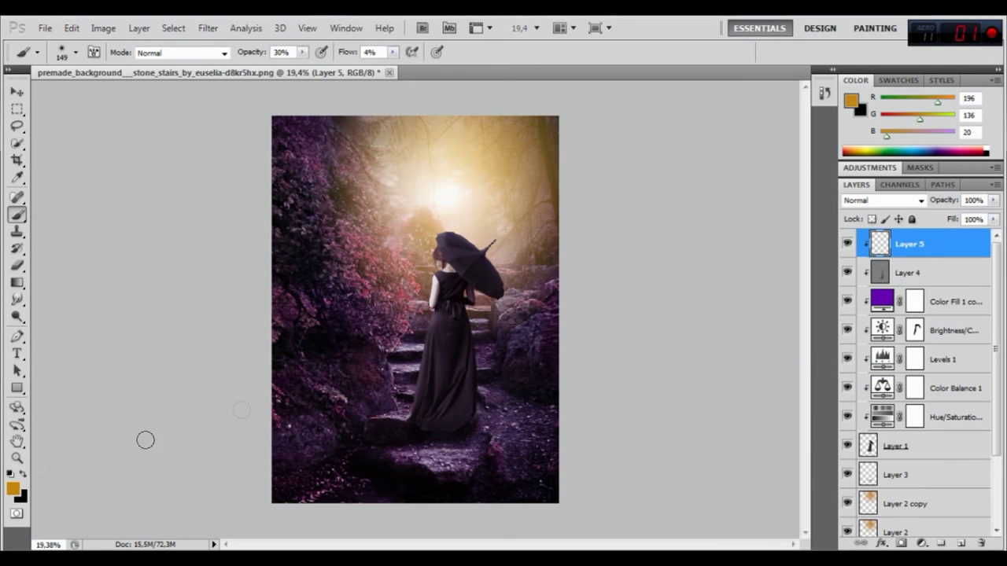
scroll(472, 184, up, 3)
drag(426, 211, 415, 217)
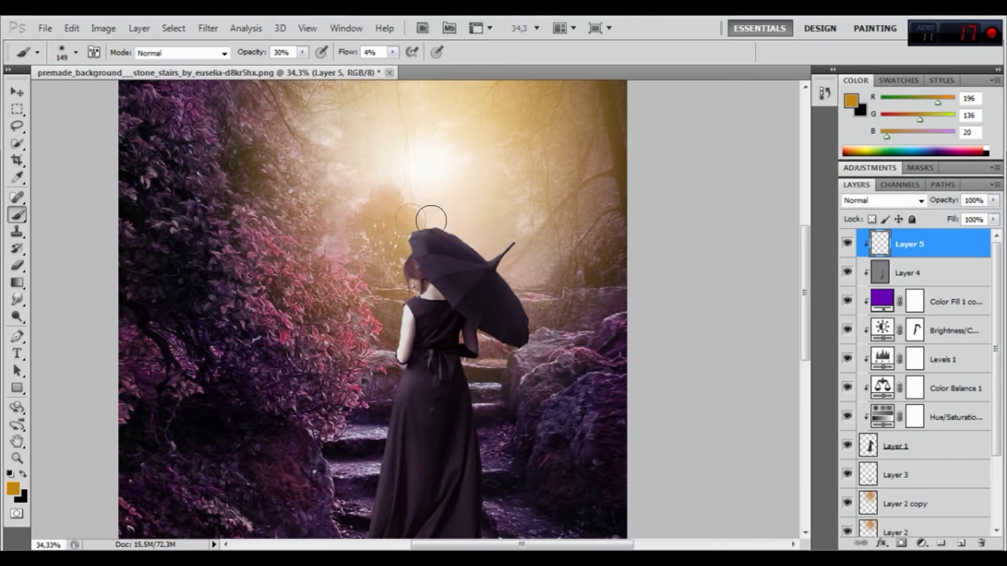
drag(416, 218, 481, 236)
drag(363, 63, 368, 63)
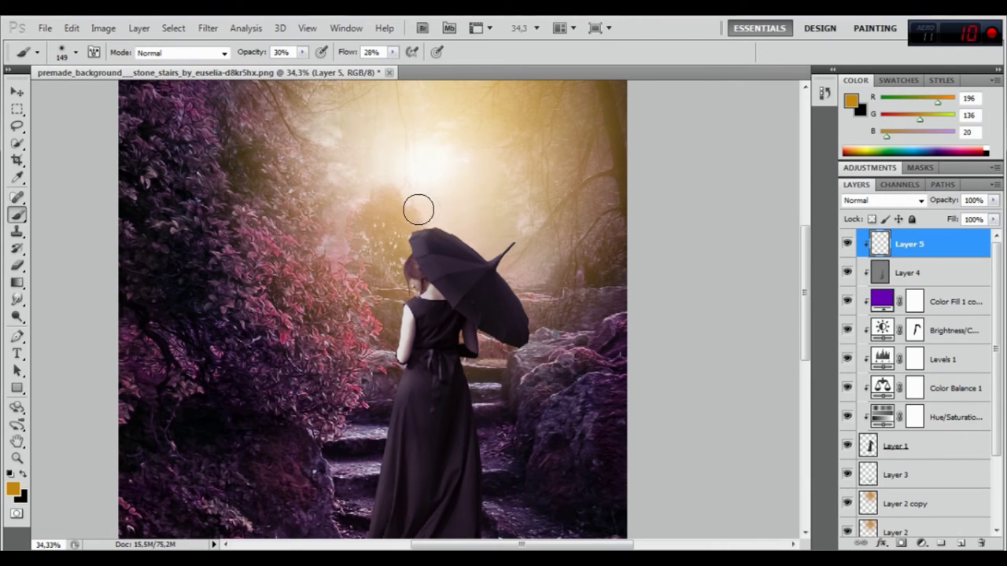
drag(457, 219, 477, 233)
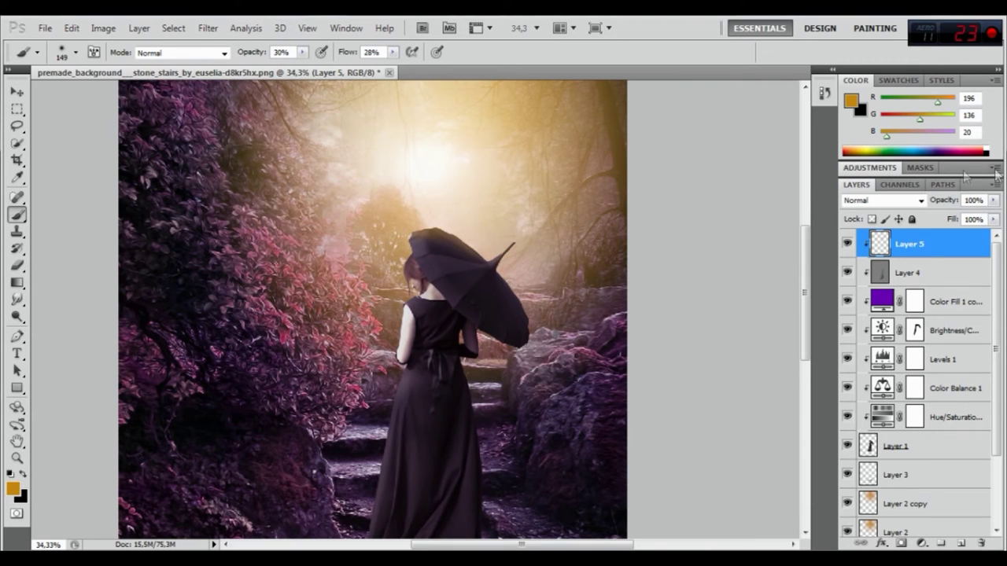
- Set Layer 5 to Screen and paint more orange glow across the sky and around the woman
click(893, 201)
click(873, 143)
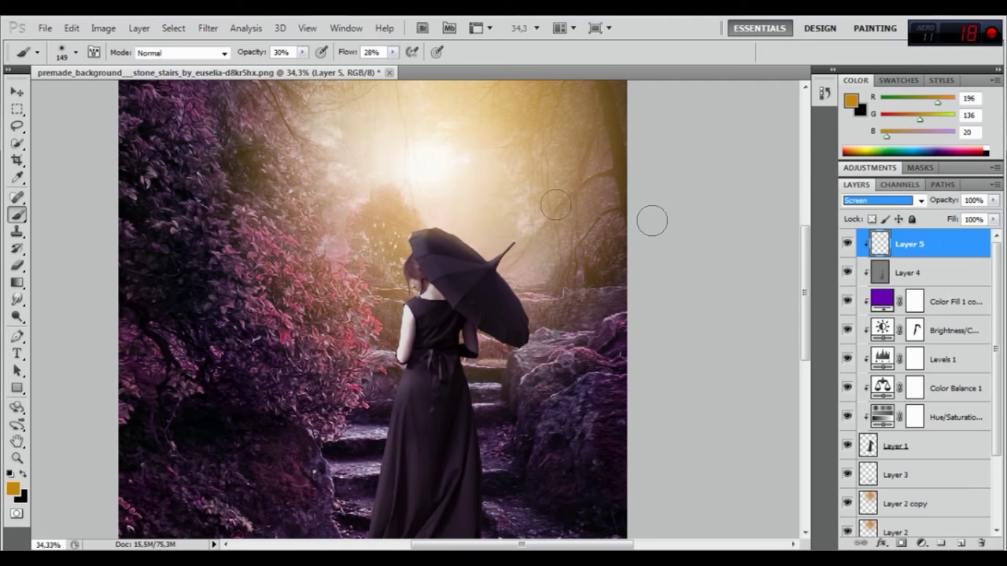
mouse_move(434, 199)
mouse_down()
mouse_move(456, 211)
mouse_move(395, 258)
mouse_move(481, 217)
mouse_up()
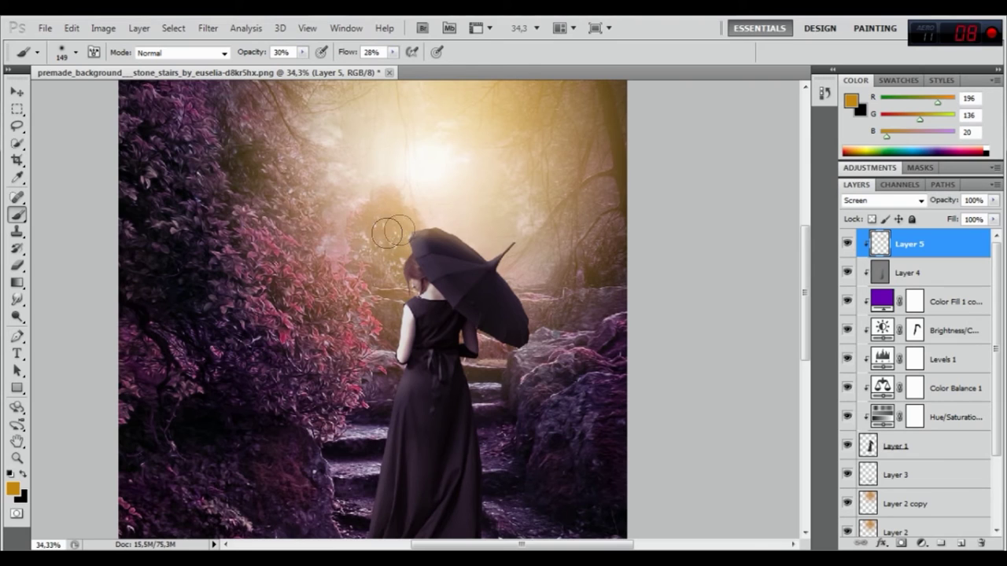
drag(510, 275, 529, 281)
drag(541, 307, 519, 256)
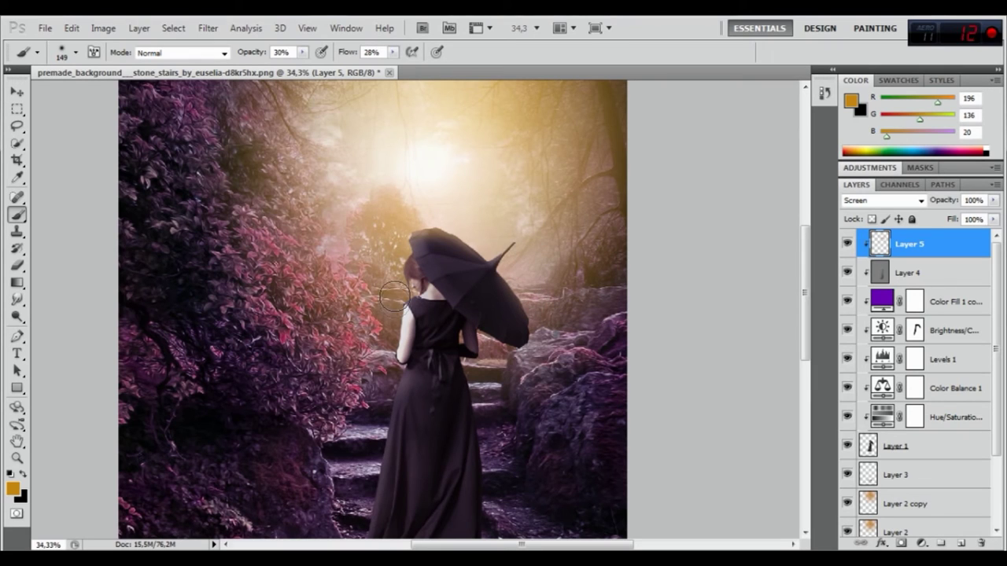
drag(390, 299, 395, 253)
alt+scroll(413, 242, down, 5)
alt+scroll(414, 242, up, 1)
alt+scroll(508, 344, up, 1)
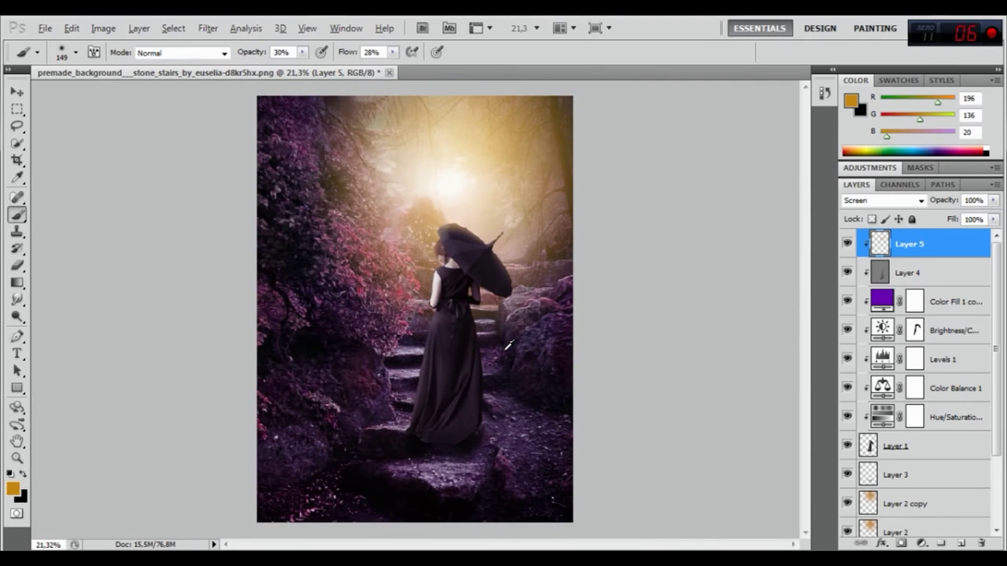
alt+scroll(503, 314, down, 1)
alt+scroll(501, 315, up, 1)
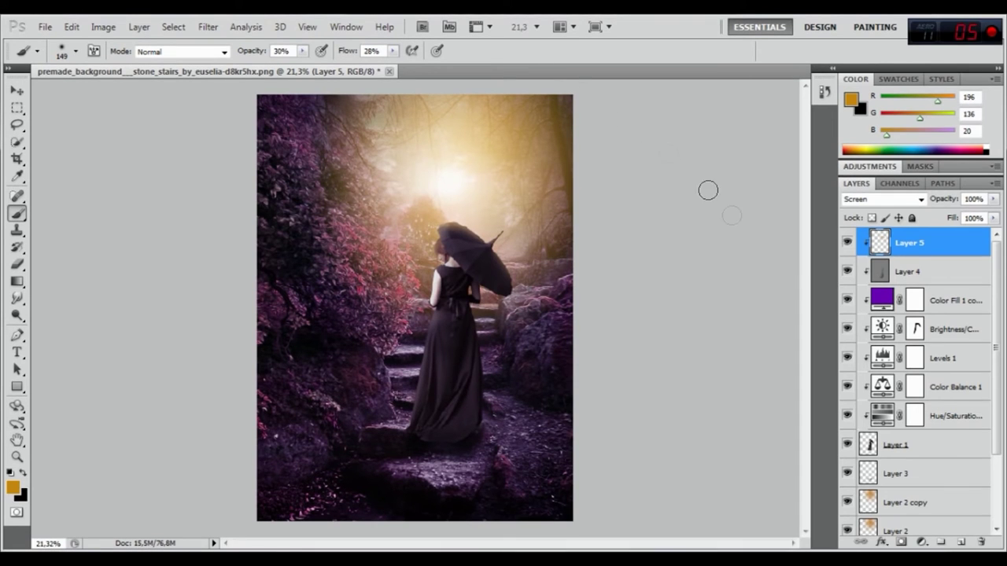
- Lower Brightness/Contrast 1 brightness to -98 and make Layer 4 active again
double_click(880, 331)
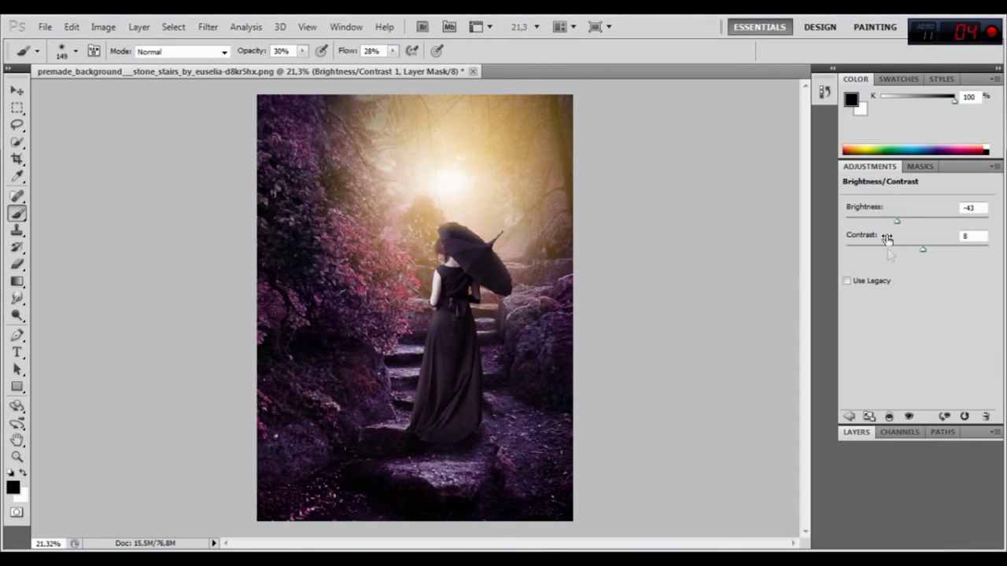
drag(893, 221, 871, 218)
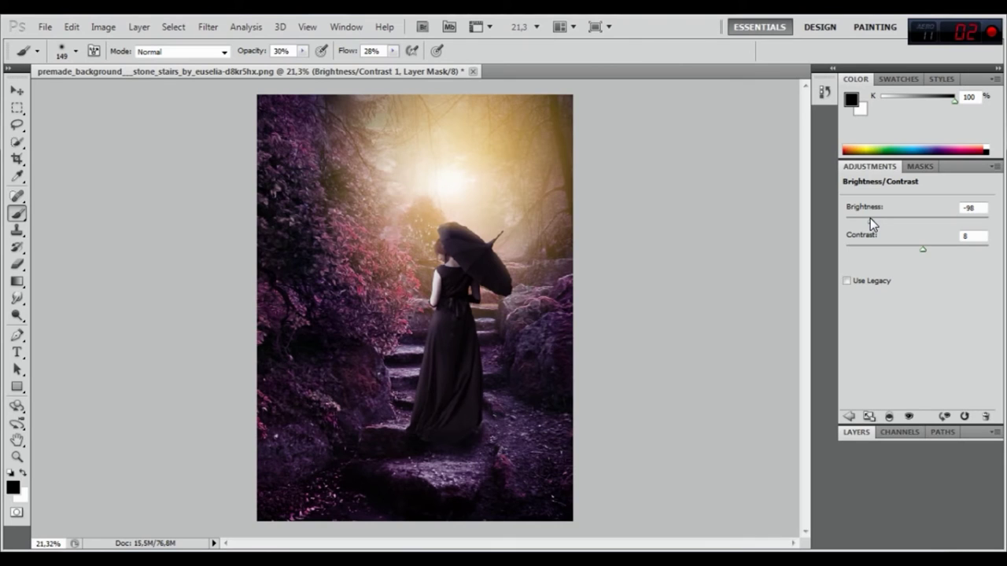
click(855, 433)
click(899, 271)
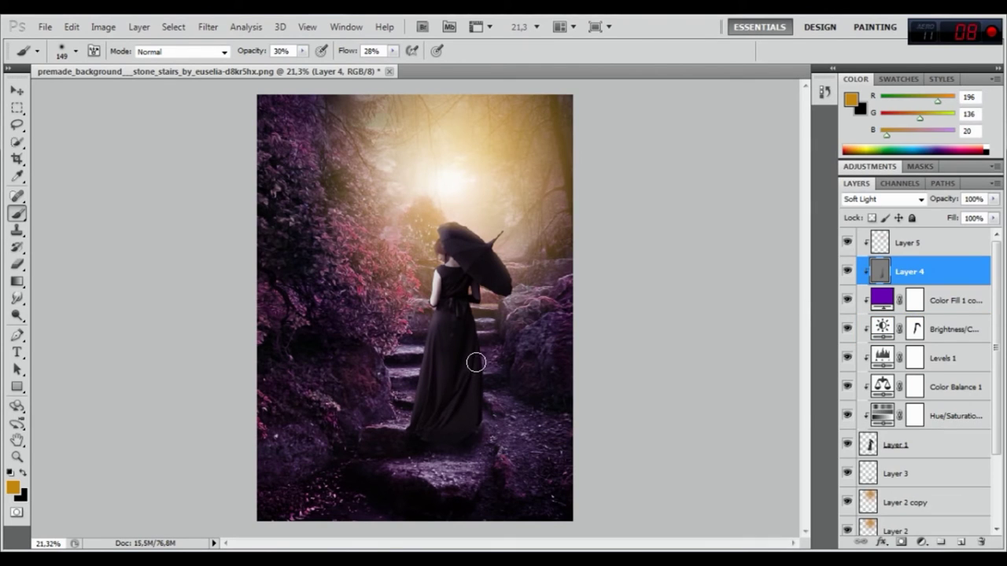
- Paint black with a 197 px brush over the woman's lower dress on Layer 4
click(23, 472)
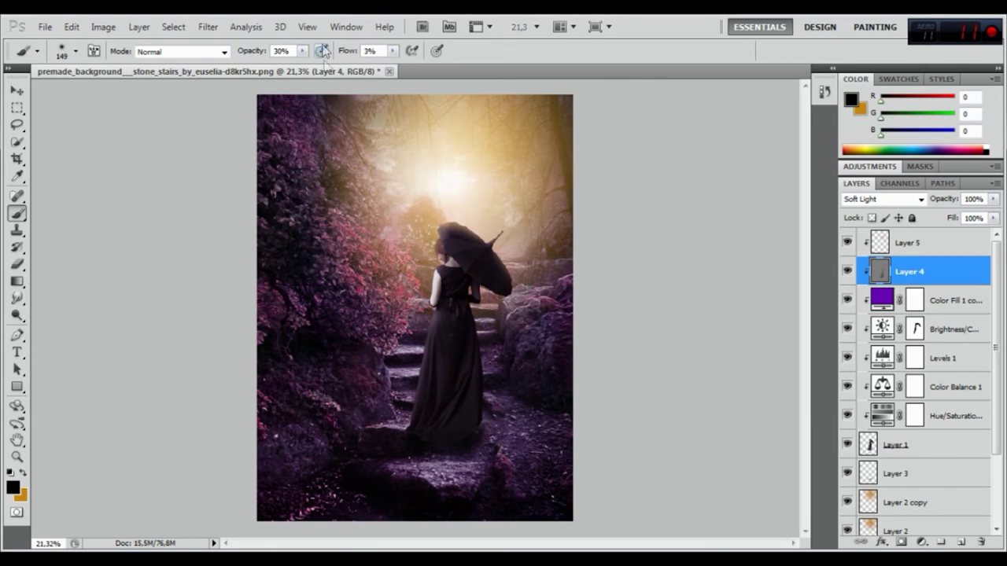
right_click(491, 397)
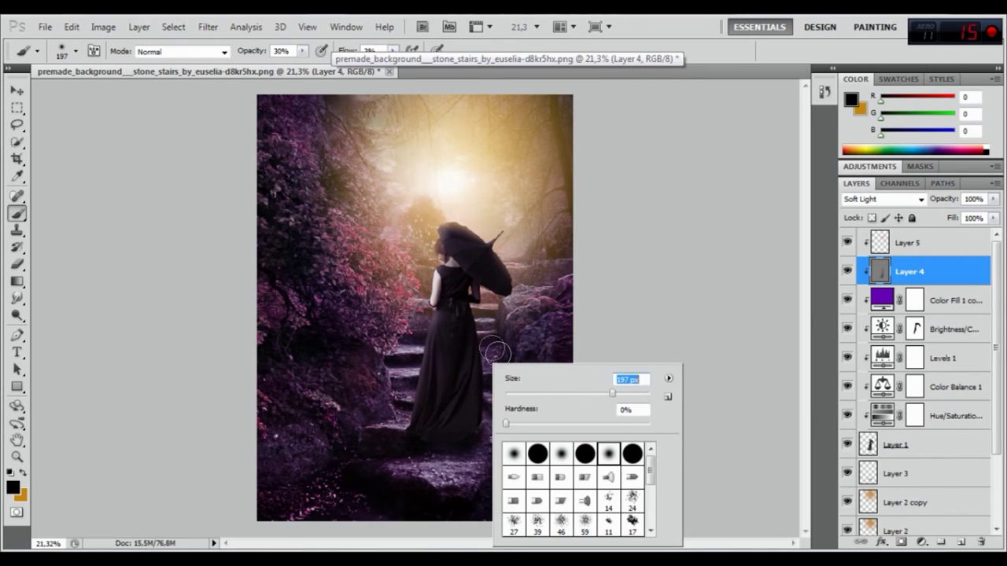
key(Return)
drag(467, 442, 459, 397)
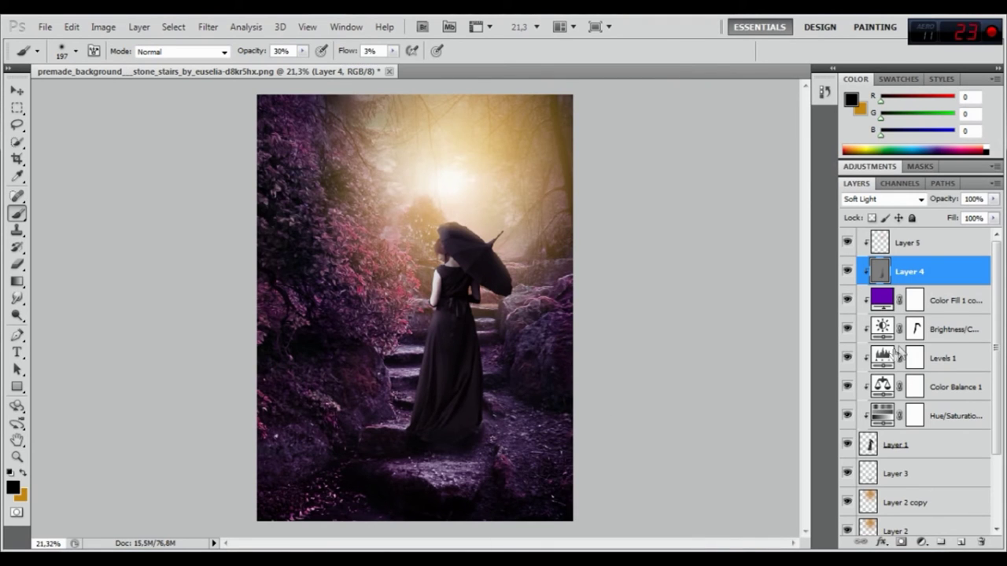
click(913, 330)
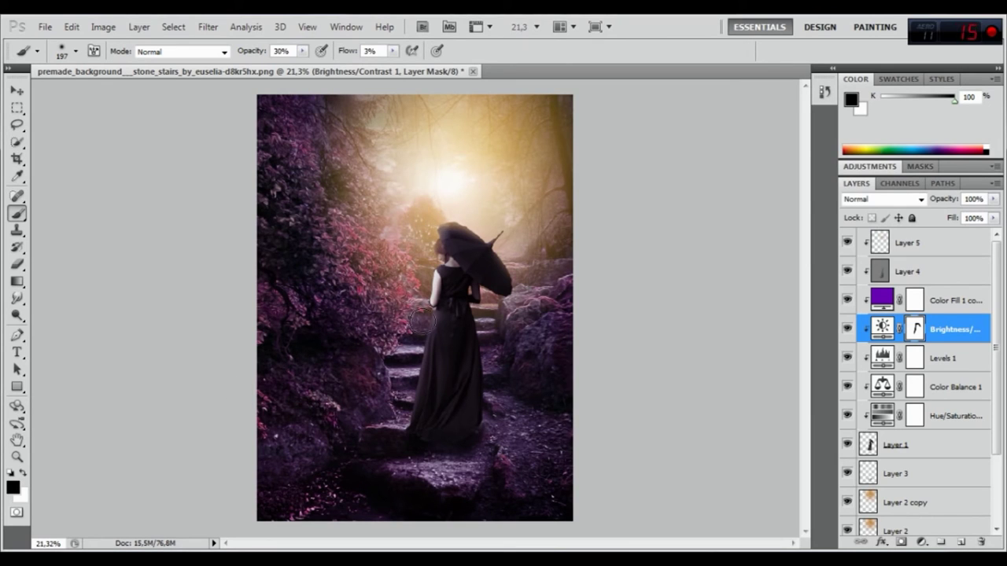
- Paint a black stroke on the Brightness/Contrast mask over the stairs beside the woman
drag(415, 349, 409, 379)
click(848, 328)
click(847, 329)
- Compare the scene with Brightness/Contrast and Layer 4 hidden and shown, leaving Layer 4 active
scroll(550, 253, down, 2)
scroll(508, 246, up, 2)
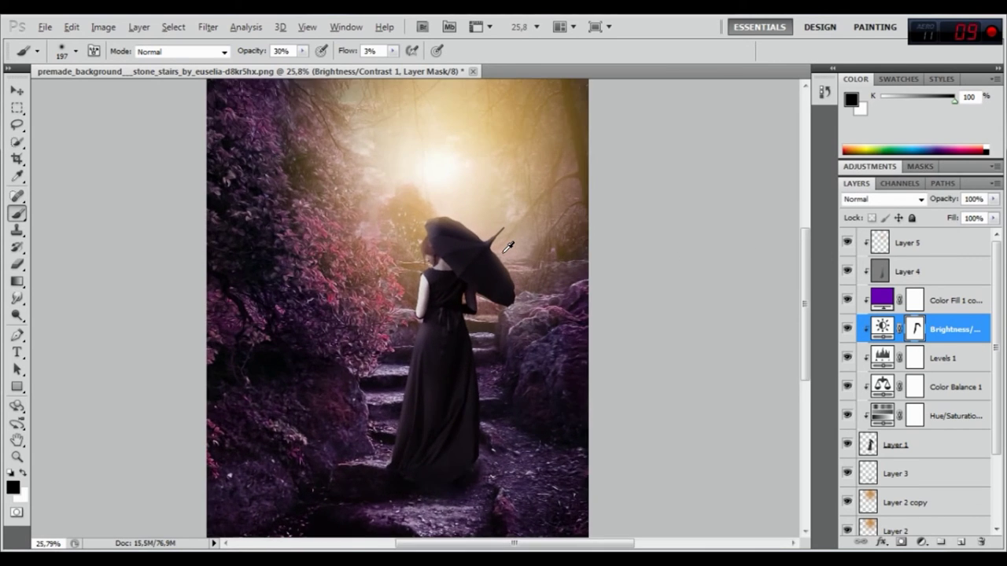
scroll(508, 246, up, 1)
scroll(509, 246, down, 1)
scroll(508, 246, down, 1)
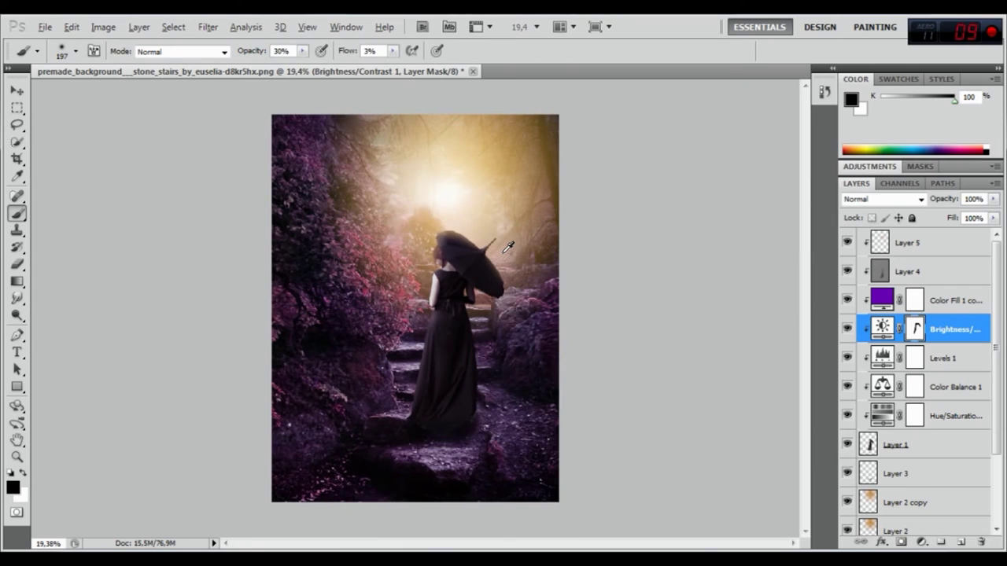
scroll(502, 313, up, 1)
scroll(503, 316, up, 1)
scroll(505, 322, down, 1)
click(846, 329)
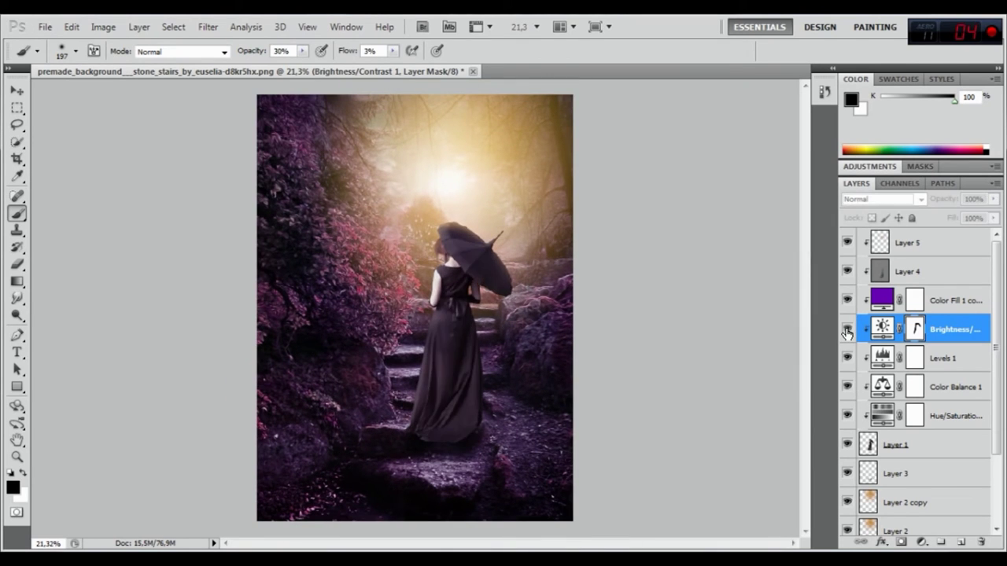
click(847, 272)
click(847, 271)
click(847, 271)
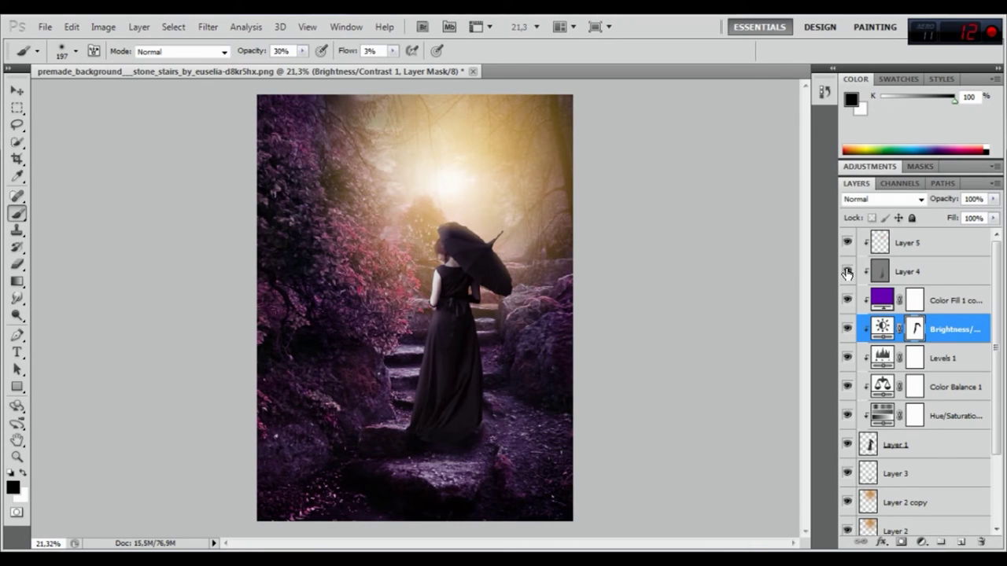
click(912, 271)
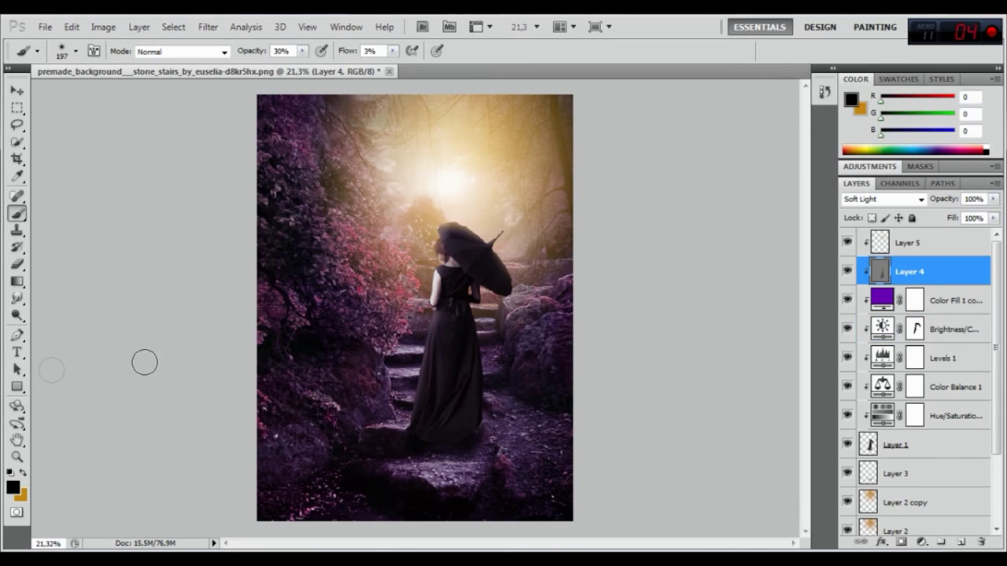
- Sample near-white from the sky and brush it along the woman's left arm and dress on Layer 4
click(13, 488)
click(461, 180)
click(834, 146)
key(b)
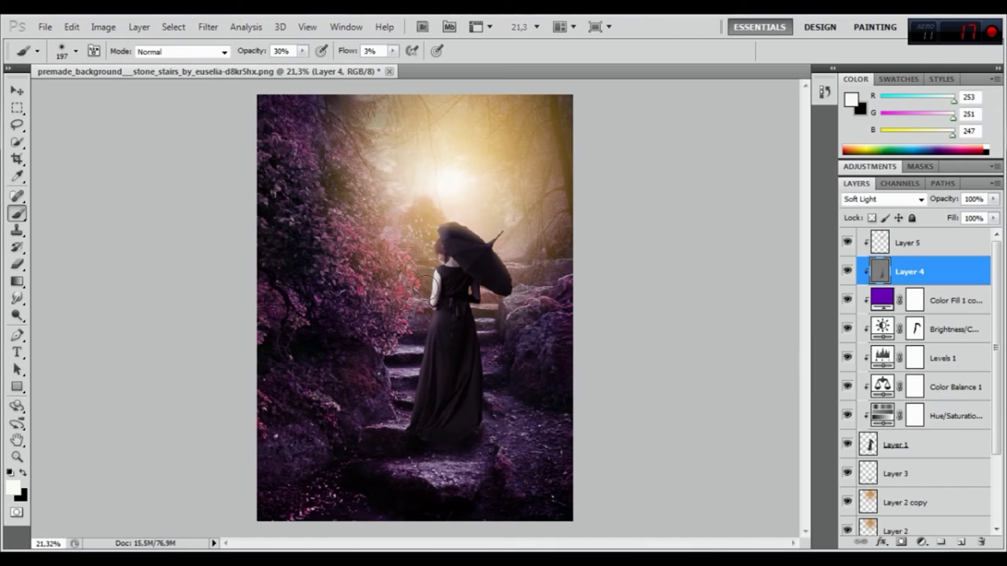
mouse_move(430, 317)
mouse_down()
mouse_move(407, 386)
mouse_move(420, 337)
mouse_up()
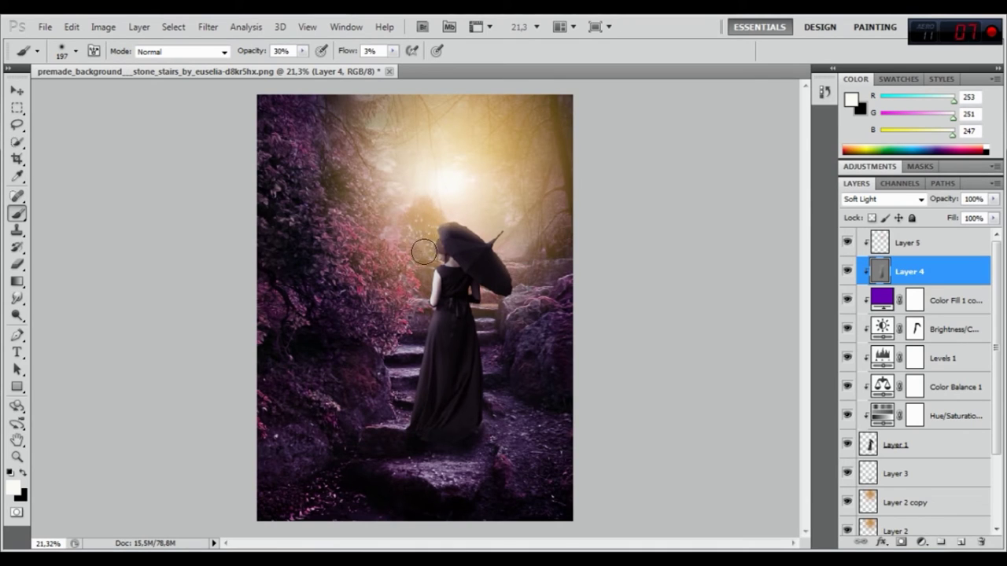
- Paint a faint stroke on the foliage and add a Gradient Fill layer above Layer 5
drag(423, 247, 388, 238)
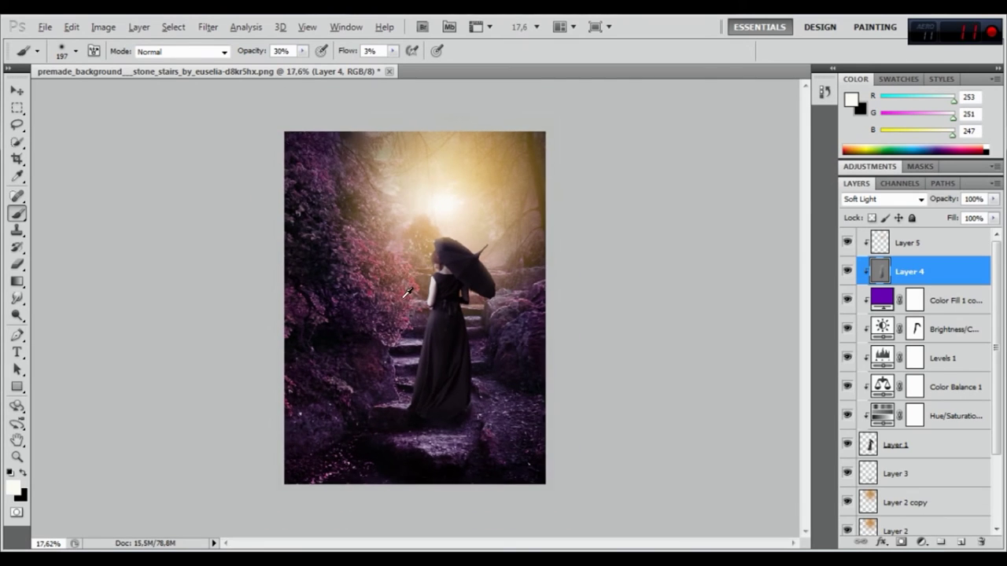
scroll(446, 318, down, 1)
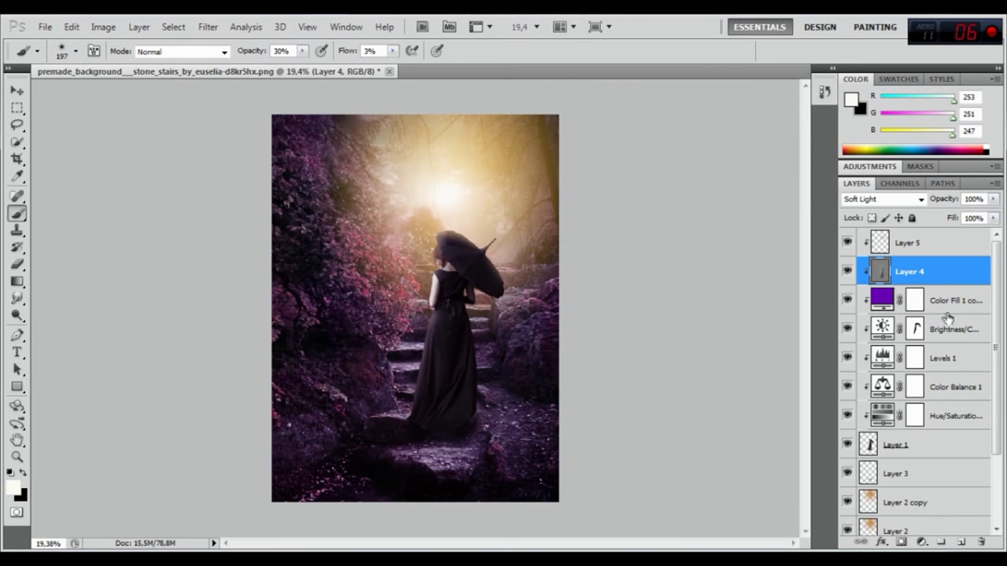
click(946, 245)
click(922, 543)
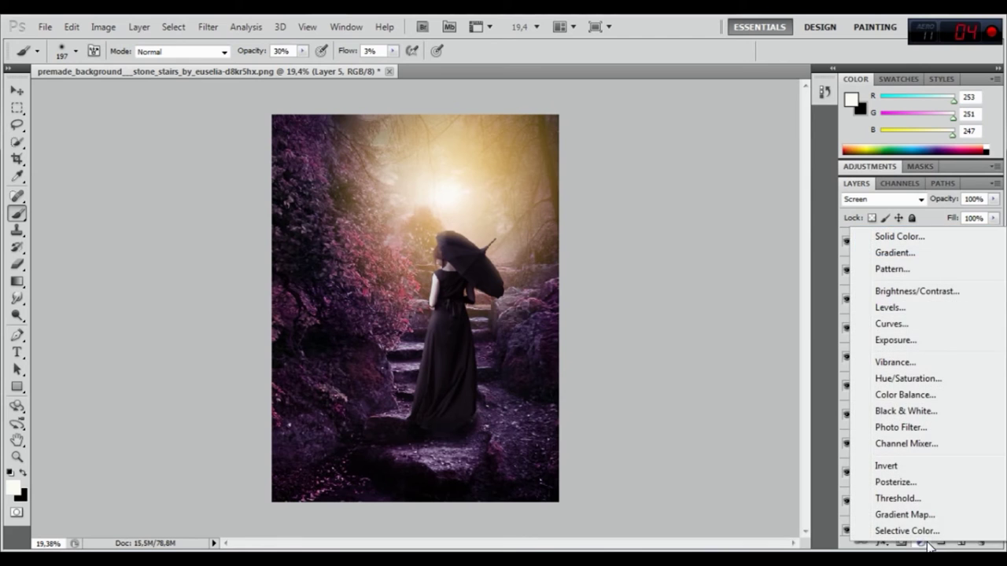
click(896, 252)
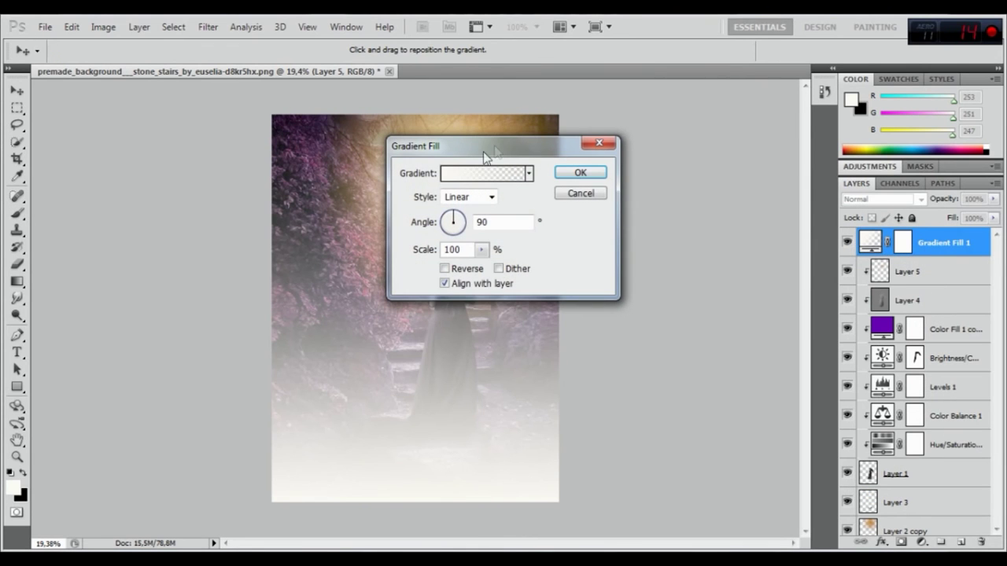
- Start from the Foreground to Transparent gradient preset and set its left stop to a dark colour
click(468, 174)
click(398, 127)
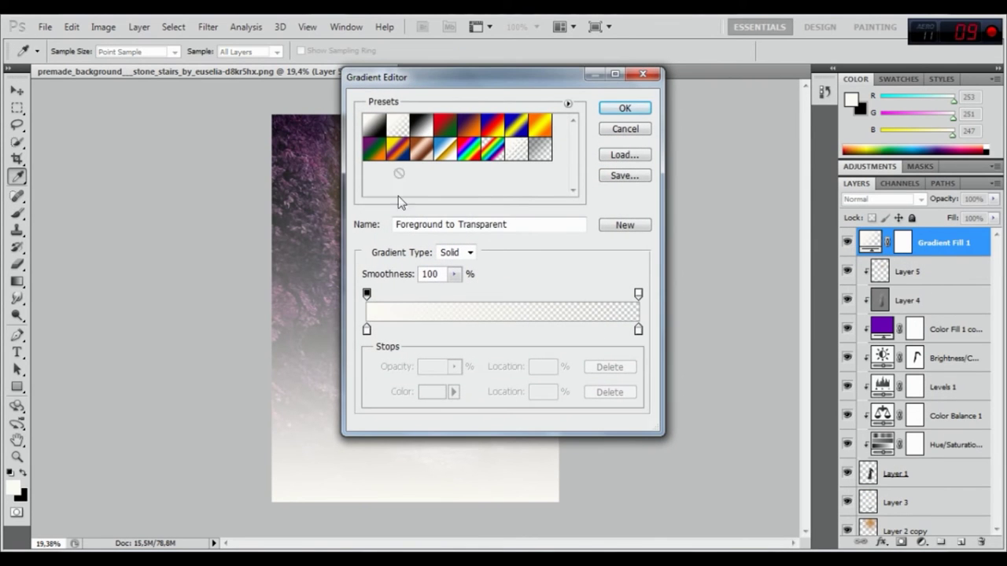
click(367, 330)
click(424, 391)
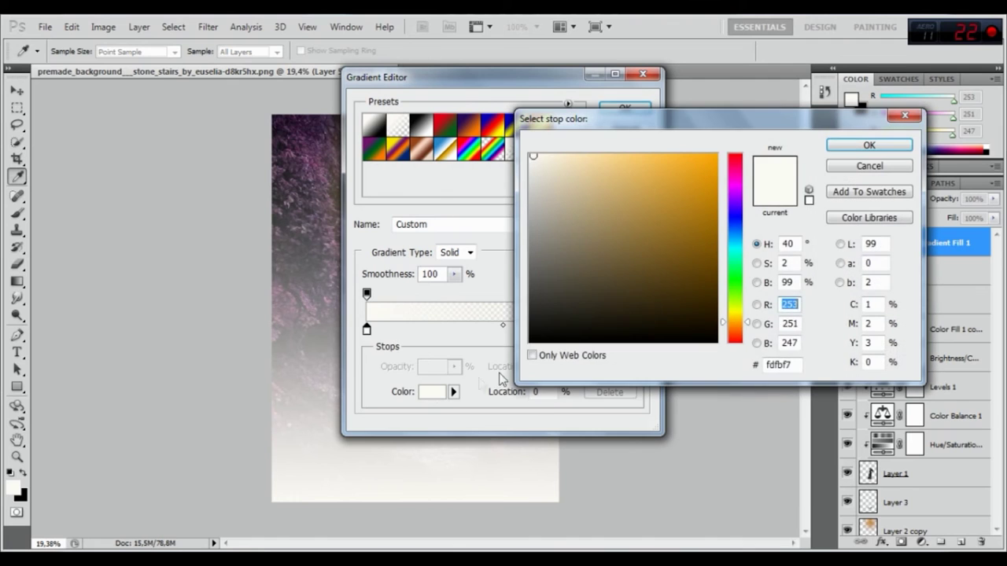
click(541, 331)
click(865, 145)
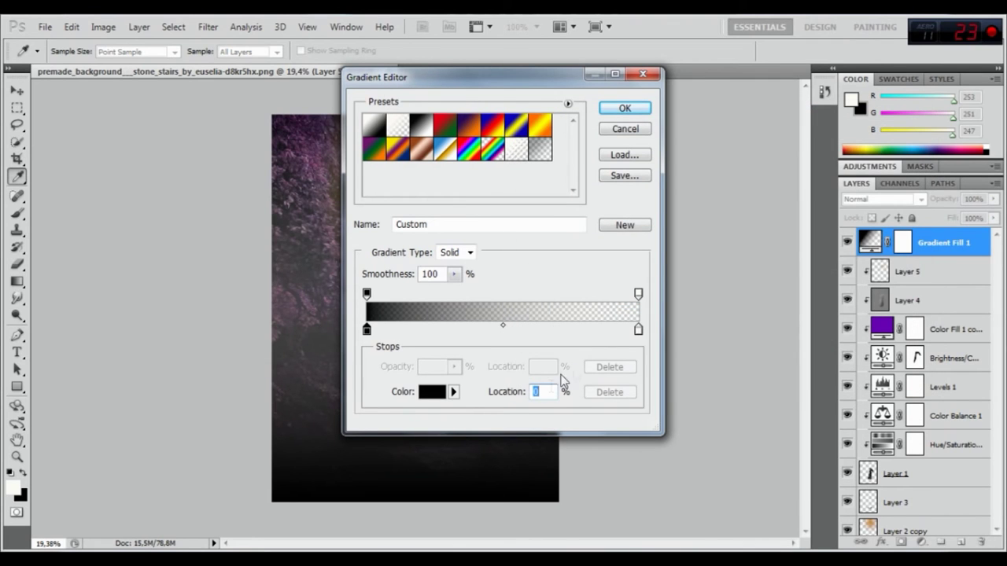
- Set the right gradient stop to black and apply the black-to-transparent gradient fill
click(637, 330)
click(432, 391)
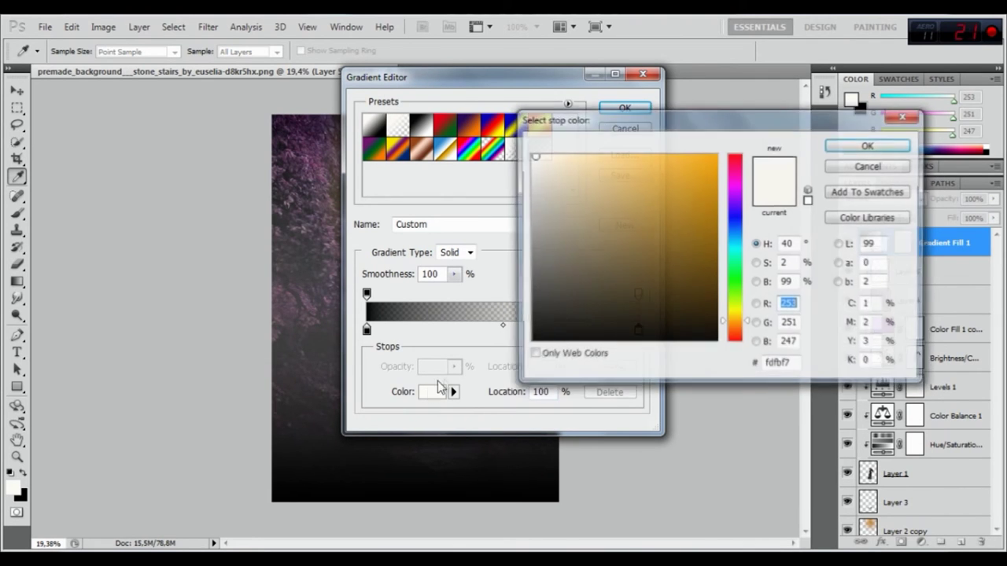
click(530, 341)
click(868, 145)
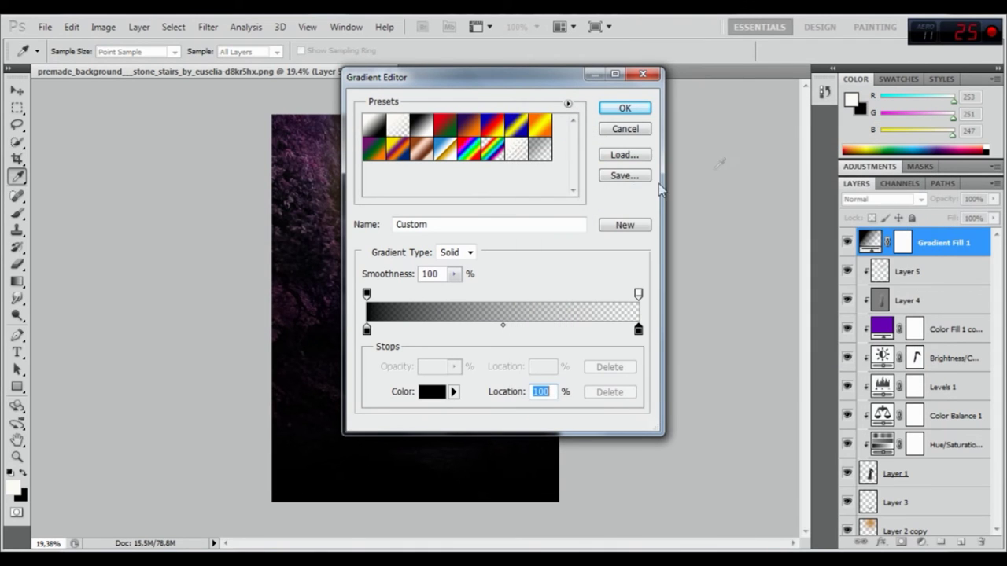
click(624, 110)
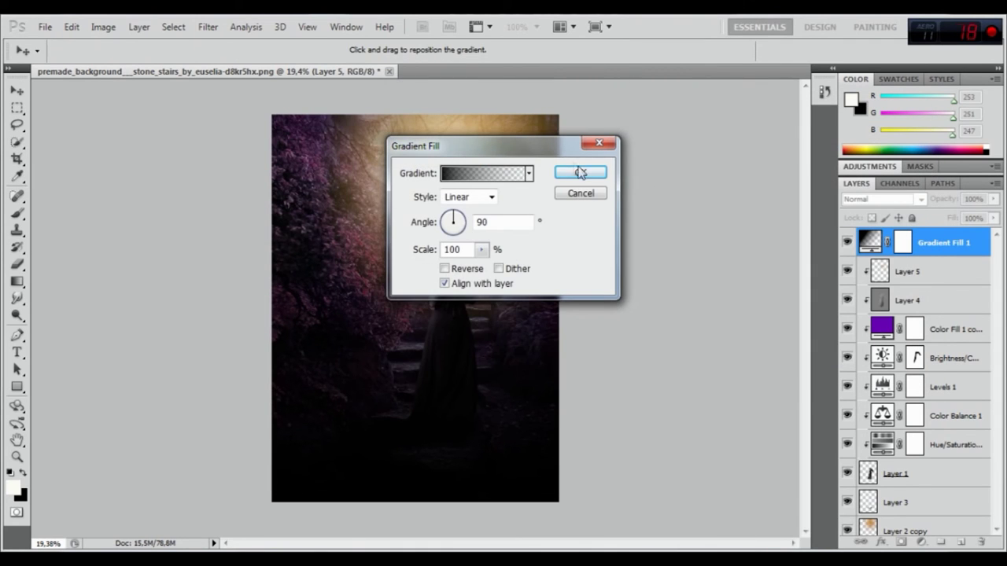
click(579, 171)
- Blend Gradient Fill 1 as Soft Light at 30% opacity
click(898, 201)
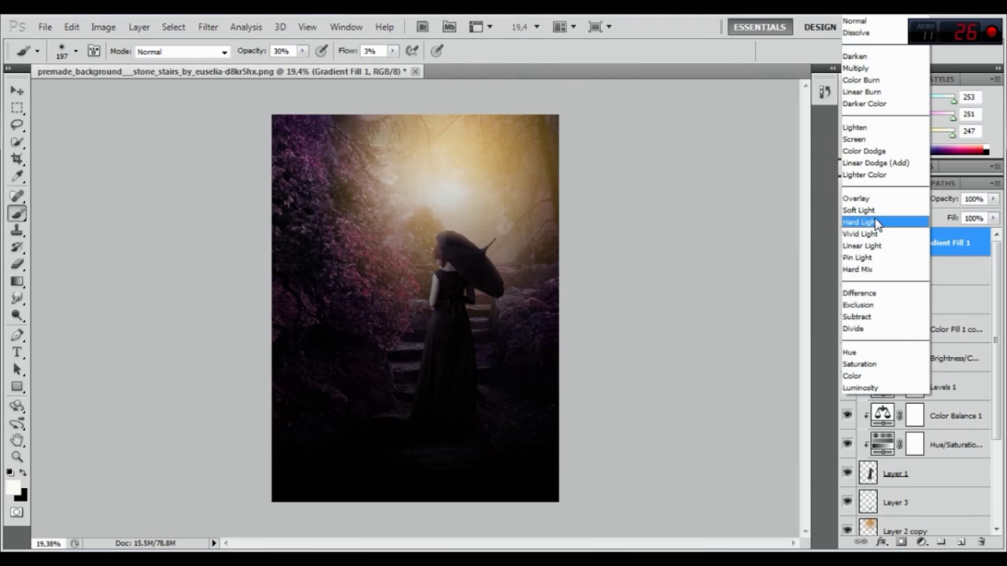
click(870, 219)
drag(950, 202, 917, 199)
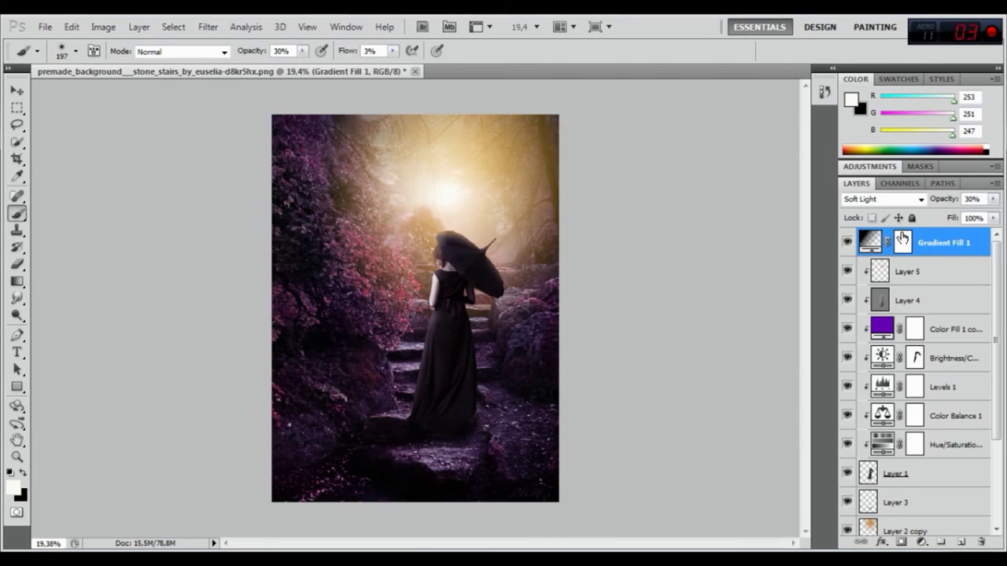
- Draw a vertical gradient on Gradient Fill 1's mask from the top toward the stairs
click(902, 242)
click(20, 283)
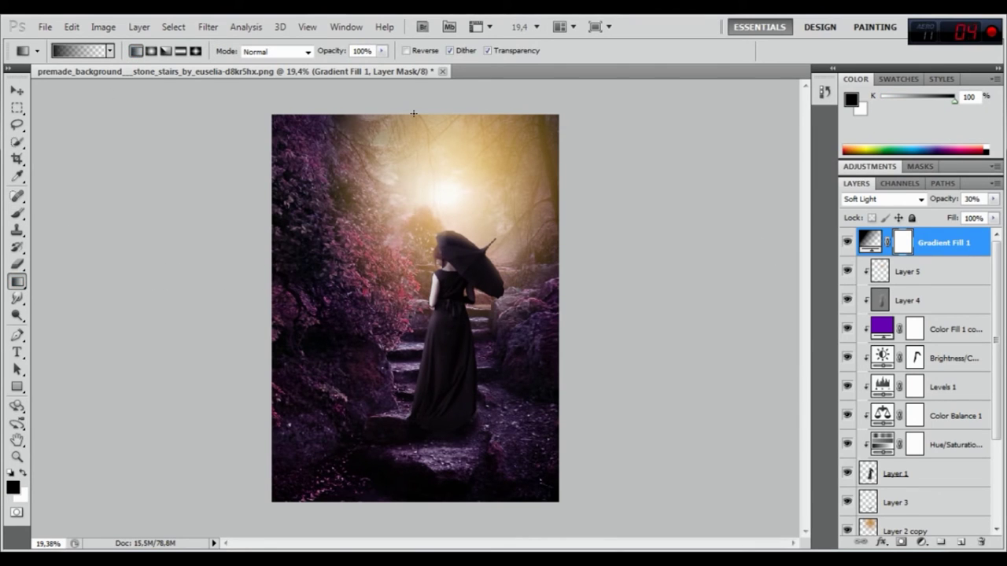
drag(414, 120, 421, 440)
drag(416, 187, 413, 450)
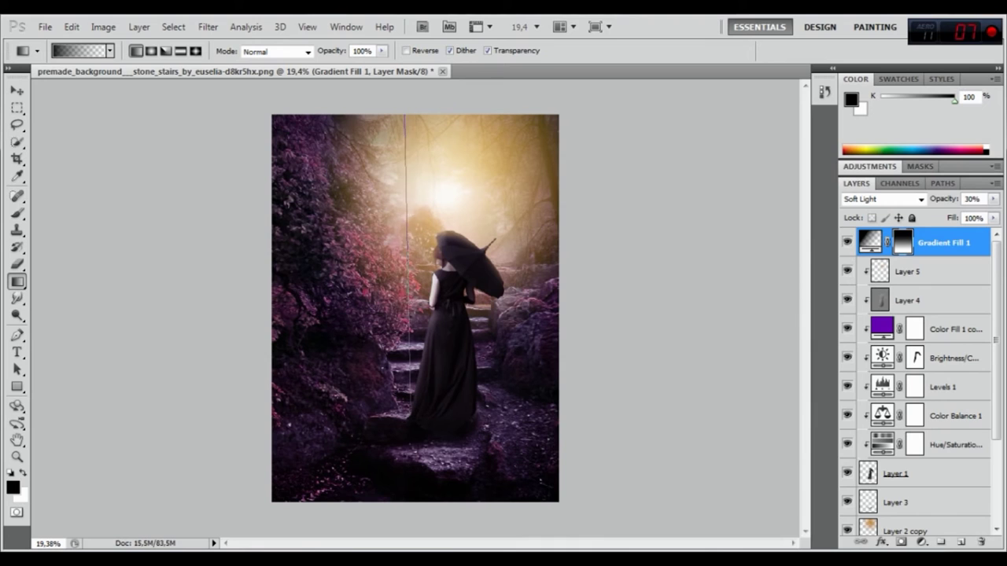
drag(403, 109, 407, 417)
- Compare Gradient Fill 1 on and off, and redraw the mask gradient lower down the image
click(846, 243)
click(846, 243)
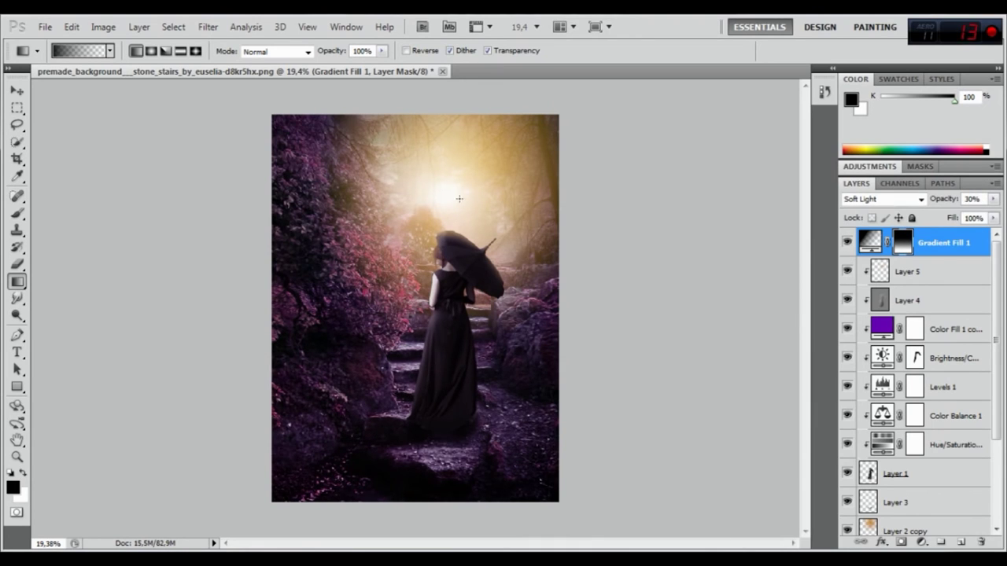
drag(410, 326, 406, 437)
click(847, 243)
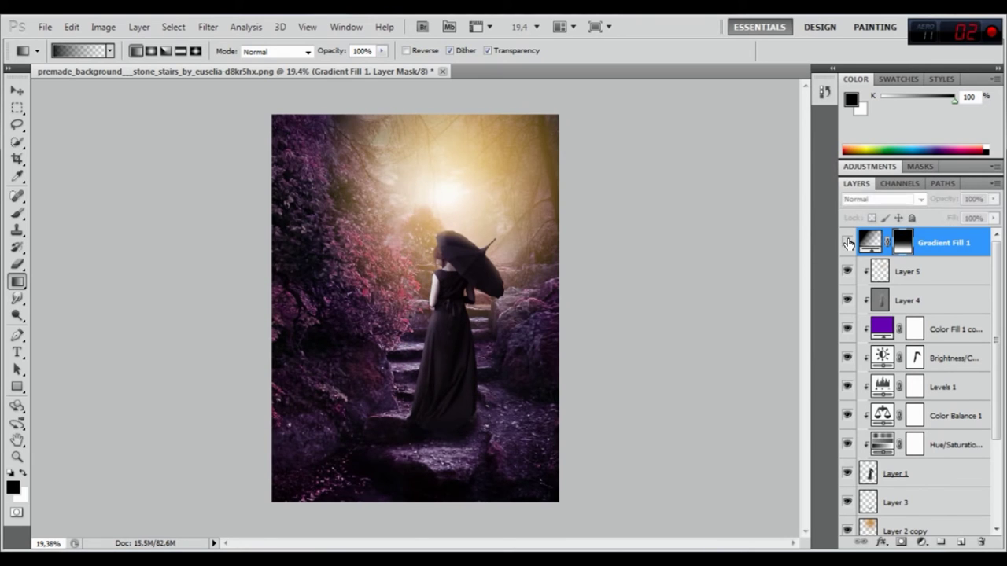
click(847, 243)
click(847, 243)
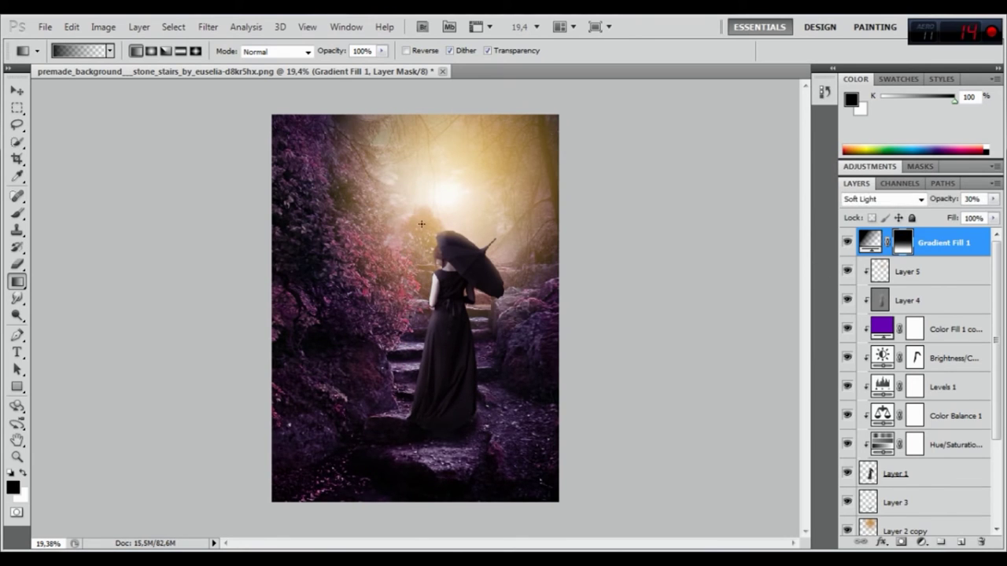
scroll(422, 234, down, 1)
scroll(451, 317, up, 1)
scroll(450, 318, up, 1)
scroll(457, 272, down, 1)
scroll(939, 344, down, 4)
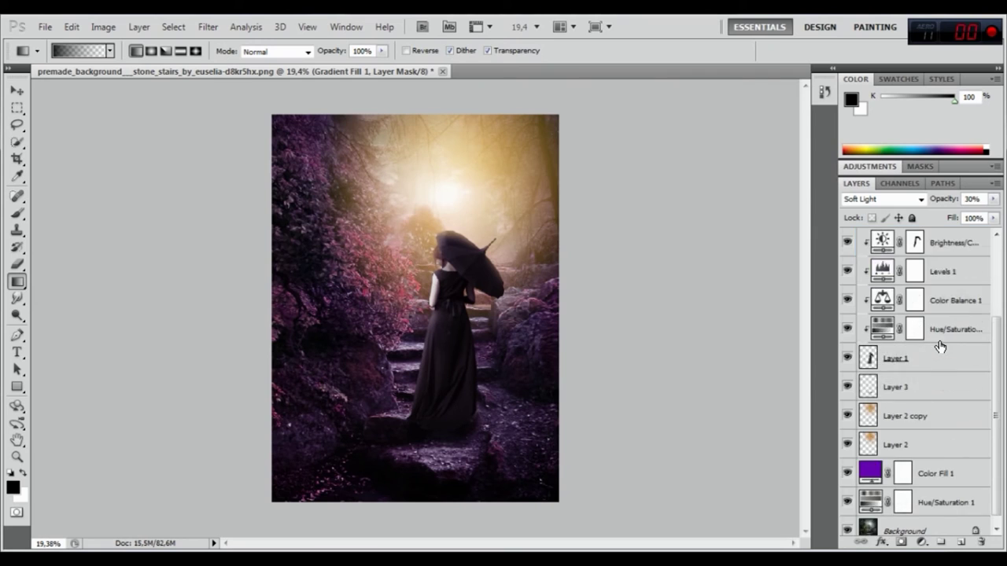
- Add Layer 6 above Color Fill 1, filled with 50% gray and blended as Soft Light
click(941, 465)
click(960, 542)
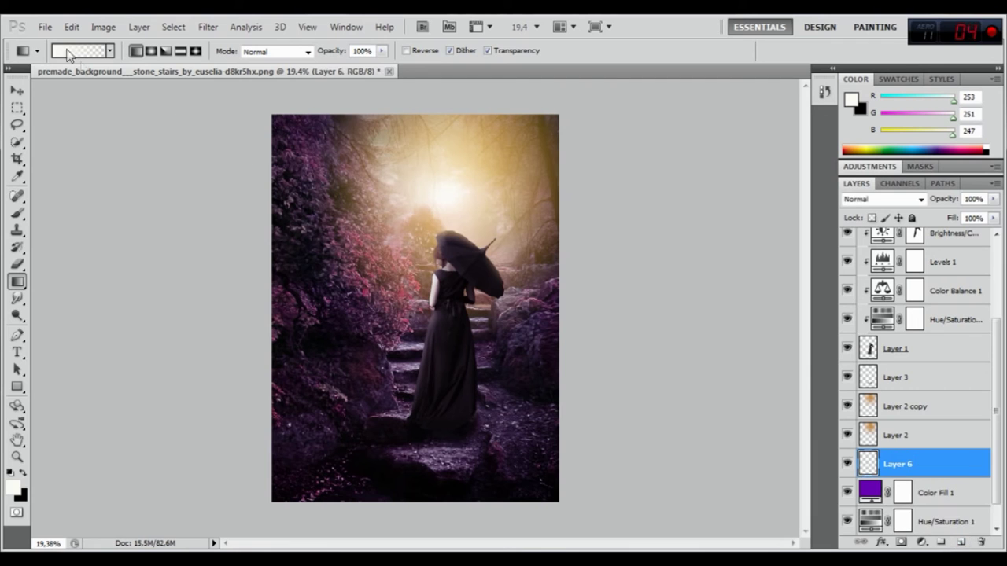
click(72, 27)
click(167, 234)
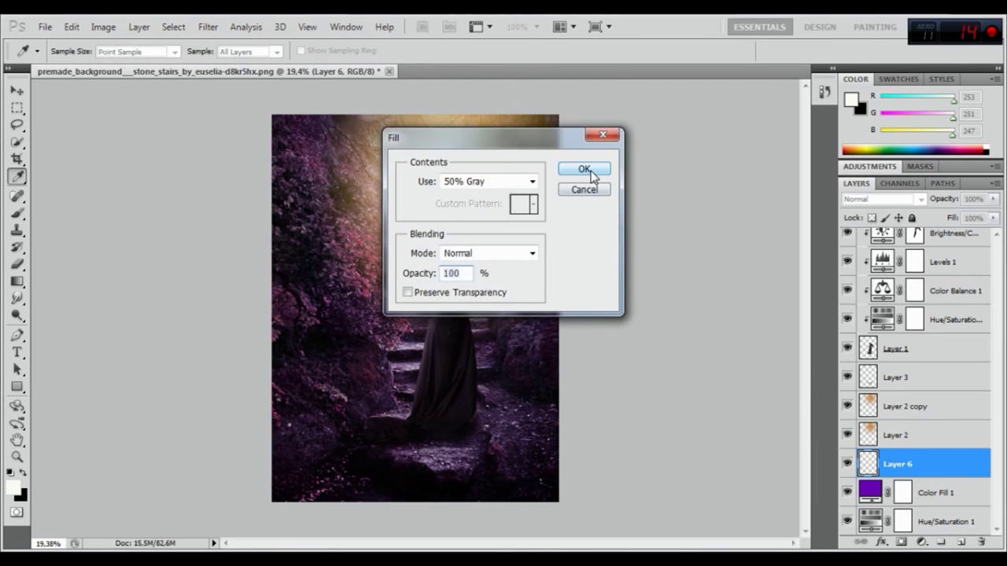
click(590, 171)
key(g)
click(876, 196)
click(865, 207)
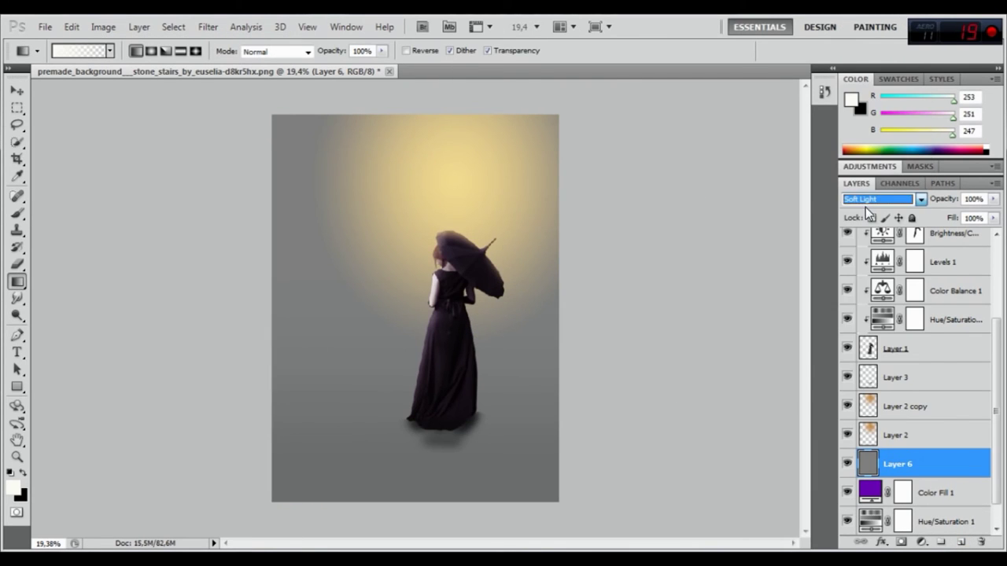
- Paint soft black shadows over the lower stairs and rocks with a 411 px brush
click(17, 212)
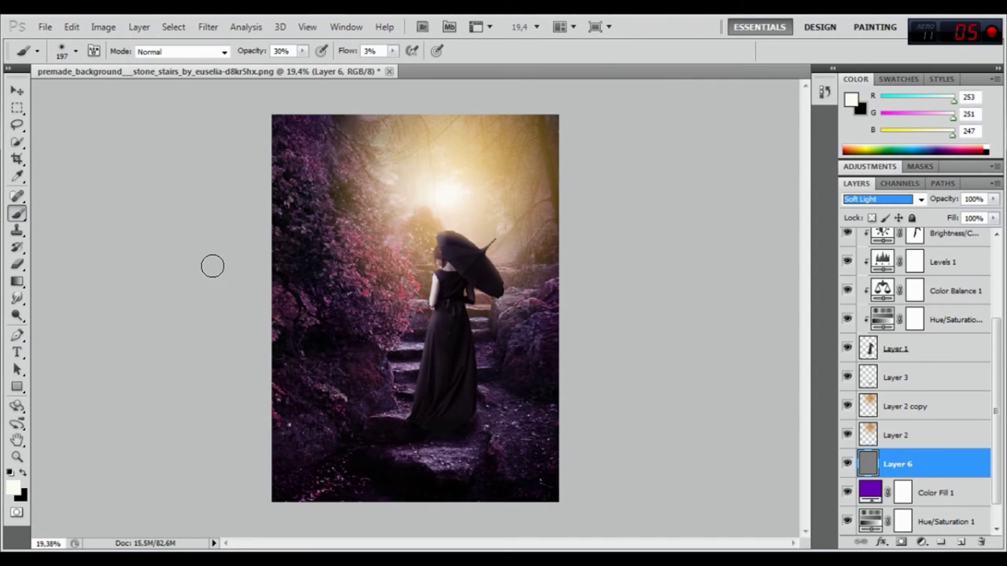
click(22, 474)
right_click(482, 290)
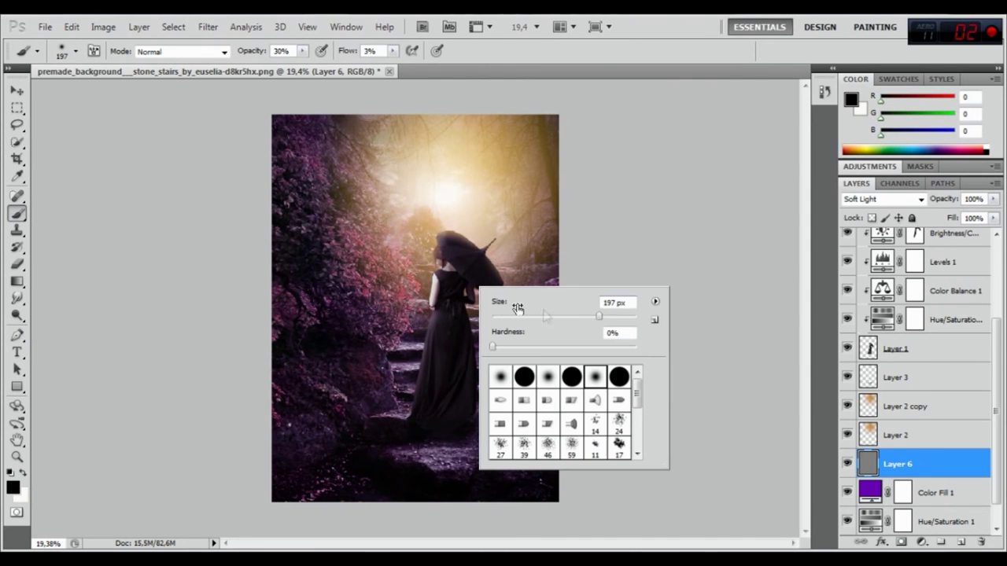
drag(603, 317, 615, 316)
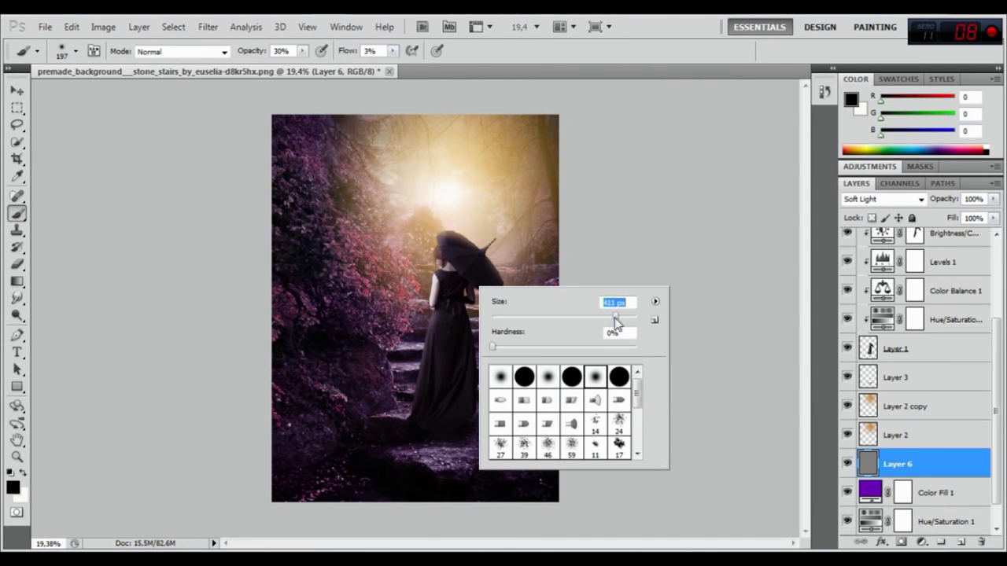
click(293, 369)
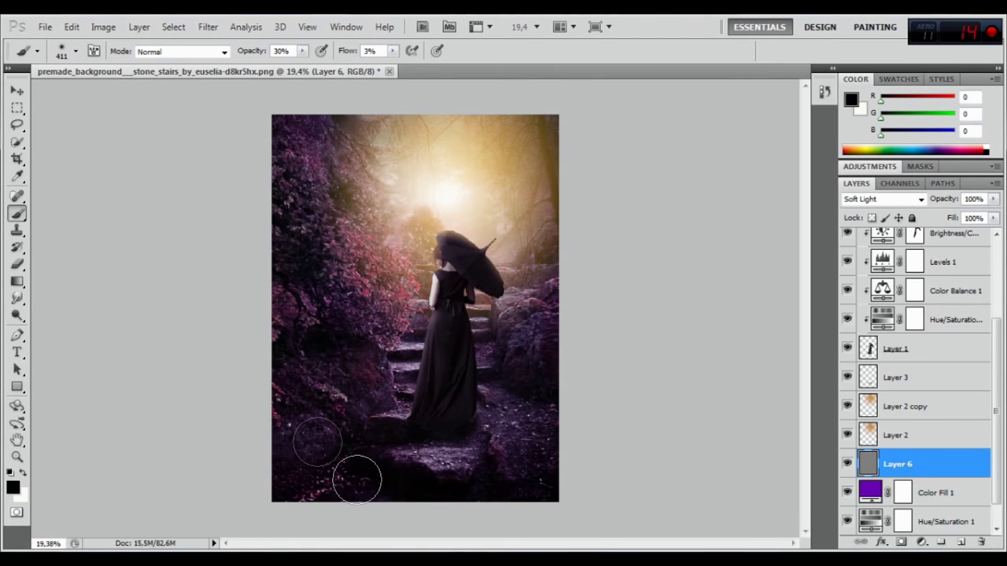
mouse_move(399, 488)
mouse_down()
mouse_move(373, 477)
mouse_move(464, 452)
mouse_move(530, 449)
mouse_move(480, 439)
mouse_move(516, 433)
mouse_move(465, 411)
mouse_move(521, 456)
mouse_move(479, 406)
mouse_move(546, 461)
mouse_move(524, 465)
mouse_move(530, 470)
mouse_move(427, 456)
mouse_move(382, 465)
mouse_move(461, 449)
mouse_move(319, 464)
mouse_move(303, 420)
mouse_move(292, 422)
mouse_move(417, 460)
mouse_move(343, 497)
mouse_move(288, 467)
mouse_move(291, 158)
mouse_move(278, 220)
mouse_move(281, 292)
mouse_up()
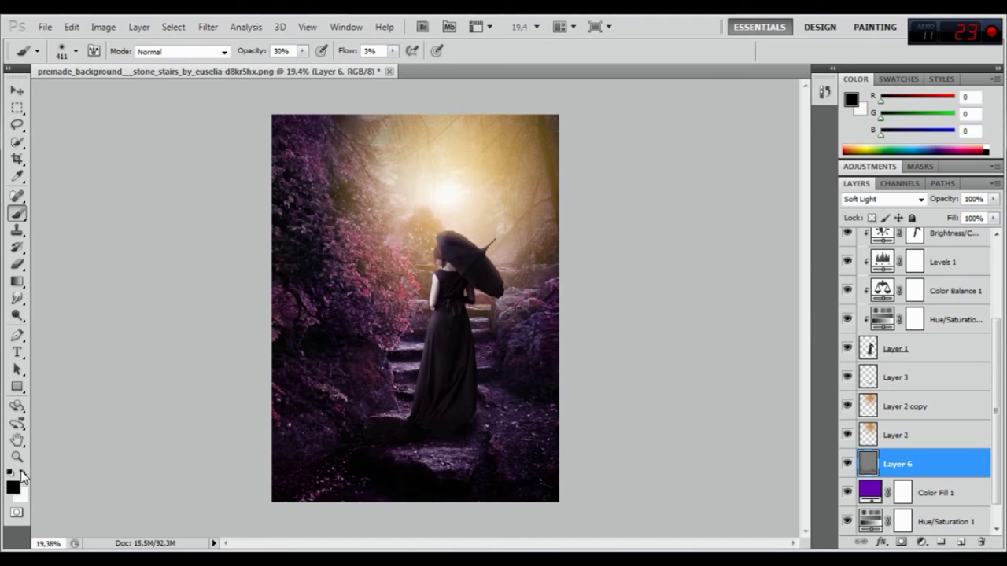
- Brush white highlights on the left foliage and golden e8cb94 light over the stairs and right rocks
click(22, 472)
mouse_move(339, 122)
mouse_down()
mouse_move(366, 283)
mouse_move(386, 286)
mouse_move(339, 215)
mouse_move(374, 320)
mouse_move(409, 346)
mouse_move(395, 337)
mouse_move(411, 337)
mouse_up()
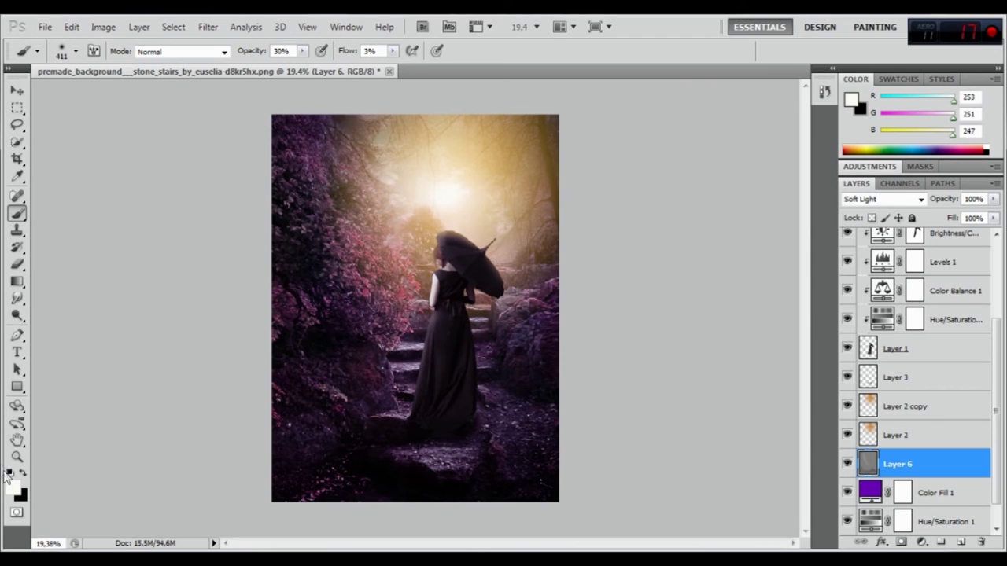
click(14, 490)
click(490, 165)
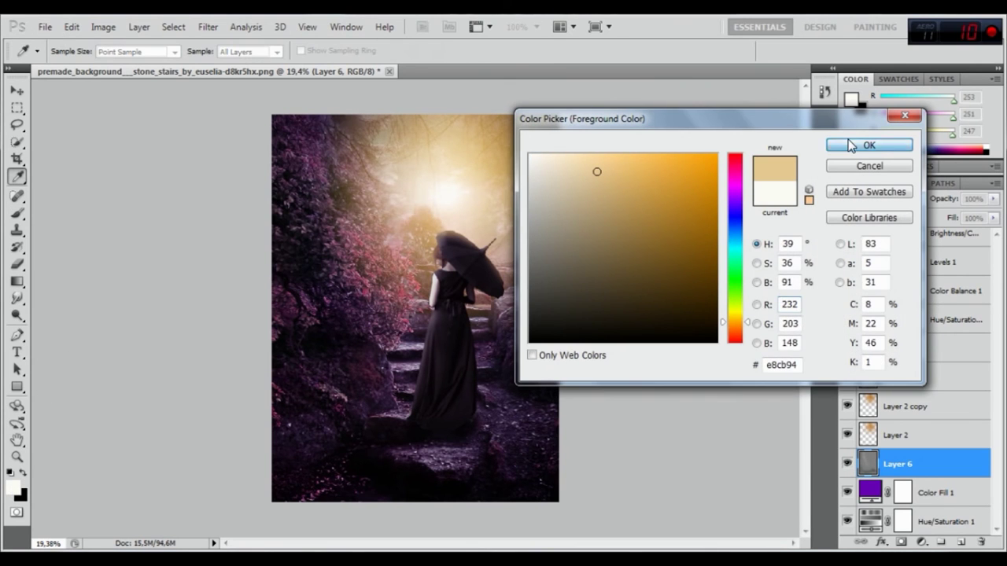
click(851, 146)
mouse_move(423, 356)
mouse_down()
mouse_move(487, 338)
mouse_move(535, 304)
mouse_move(512, 333)
mouse_move(514, 366)
mouse_move(490, 377)
mouse_move(501, 386)
mouse_move(456, 353)
mouse_move(464, 362)
mouse_move(504, 342)
mouse_move(355, 276)
mouse_move(384, 306)
mouse_move(332, 157)
mouse_move(321, 181)
mouse_move(379, 293)
mouse_move(416, 333)
mouse_move(393, 360)
mouse_move(442, 331)
mouse_move(400, 322)
mouse_move(393, 348)
mouse_move(457, 353)
mouse_move(534, 277)
mouse_up()
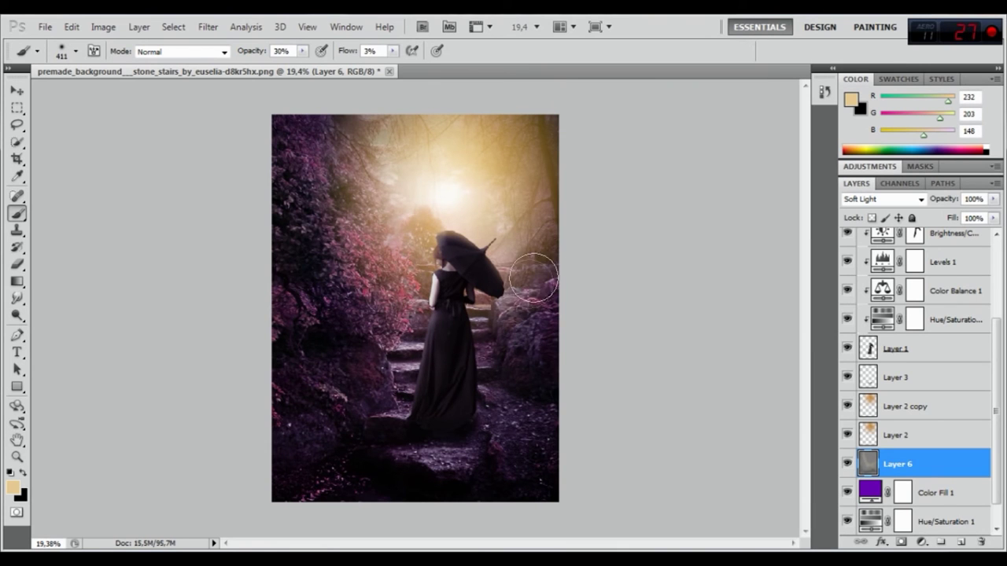
- Hide the Brightness/Contrast 1 layer to compare the figure
scroll(556, 233, down, 1)
scroll(540, 220, up, 2)
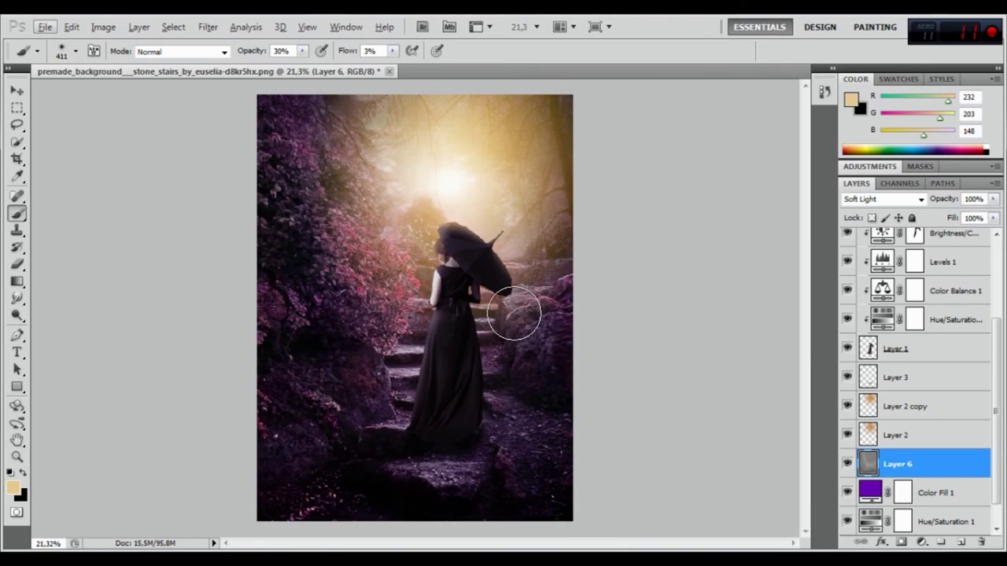
scroll(922, 381, up, 2)
scroll(926, 362, up, 2)
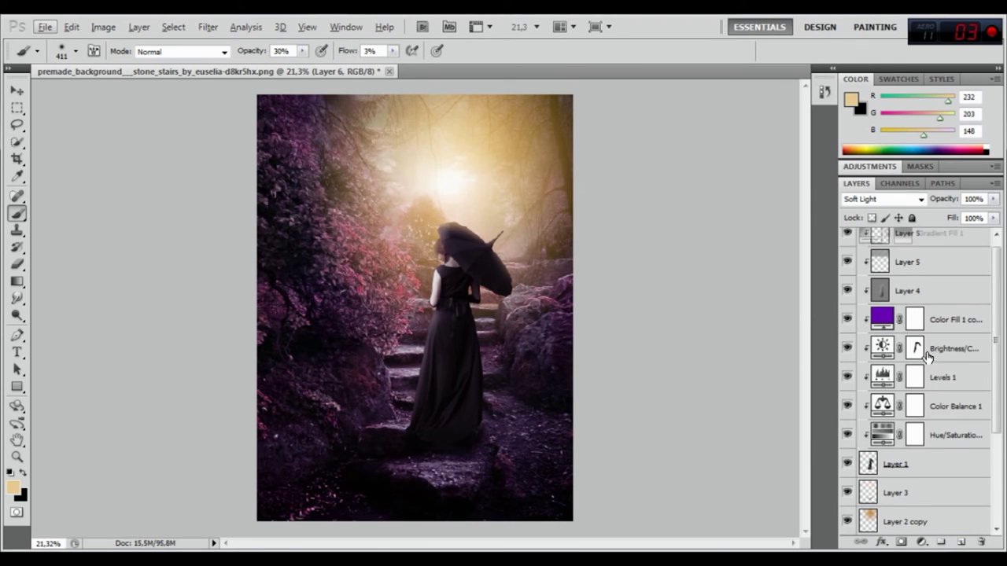
click(884, 346)
click(847, 348)
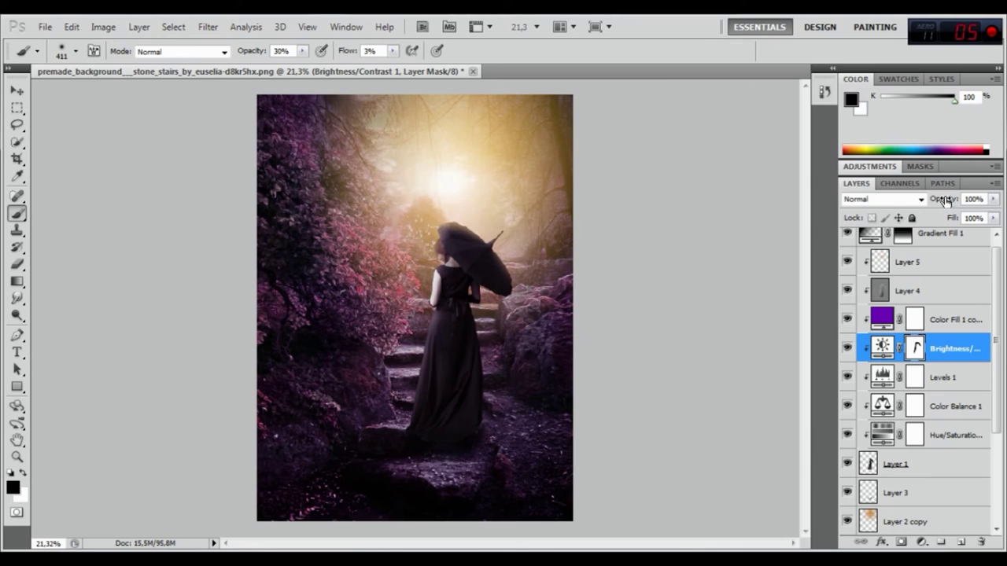
- Toggle Layer 3 off and on twice to check its lighting effect
click(888, 492)
click(847, 492)
click(847, 492)
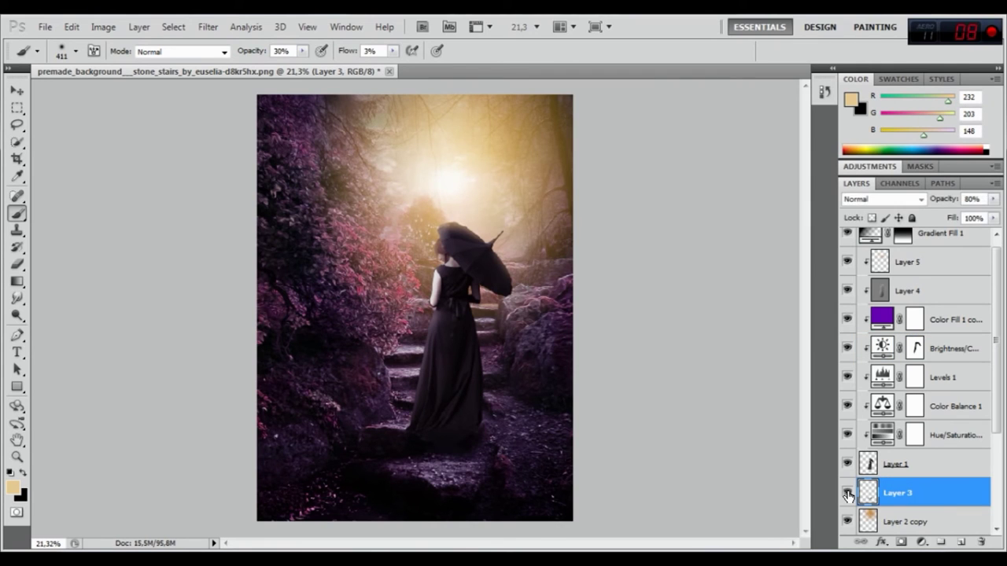
click(847, 493)
click(847, 492)
- Select Layer 1 with the woman and open the Filter menu
scroll(430, 315, down, 3)
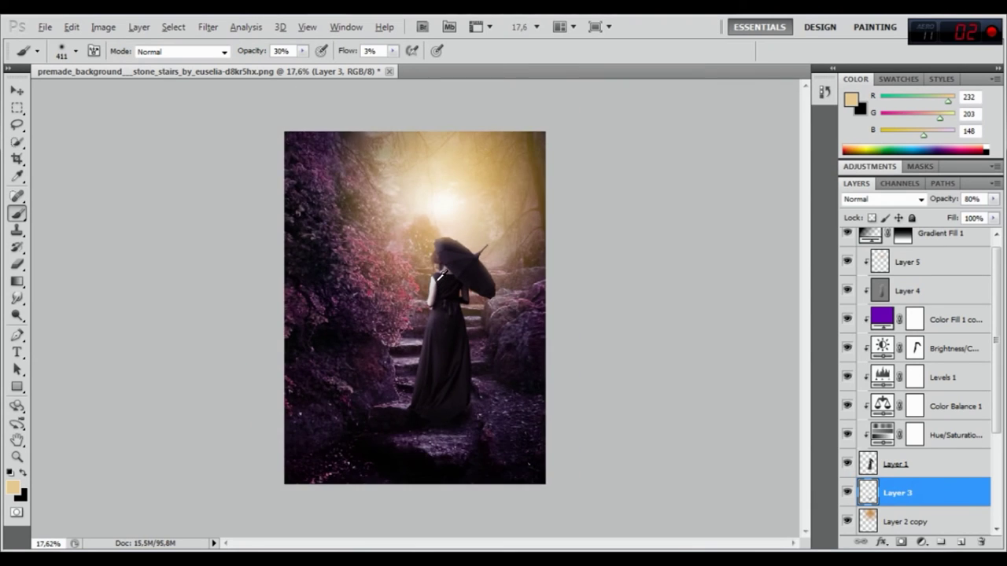
scroll(446, 383, up, 1)
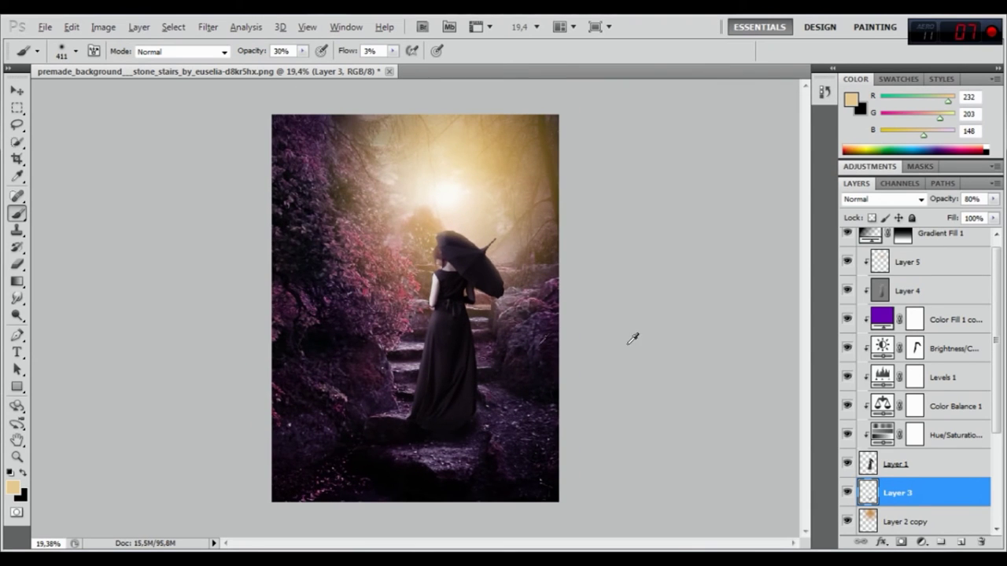
scroll(958, 280, up, 1)
click(952, 243)
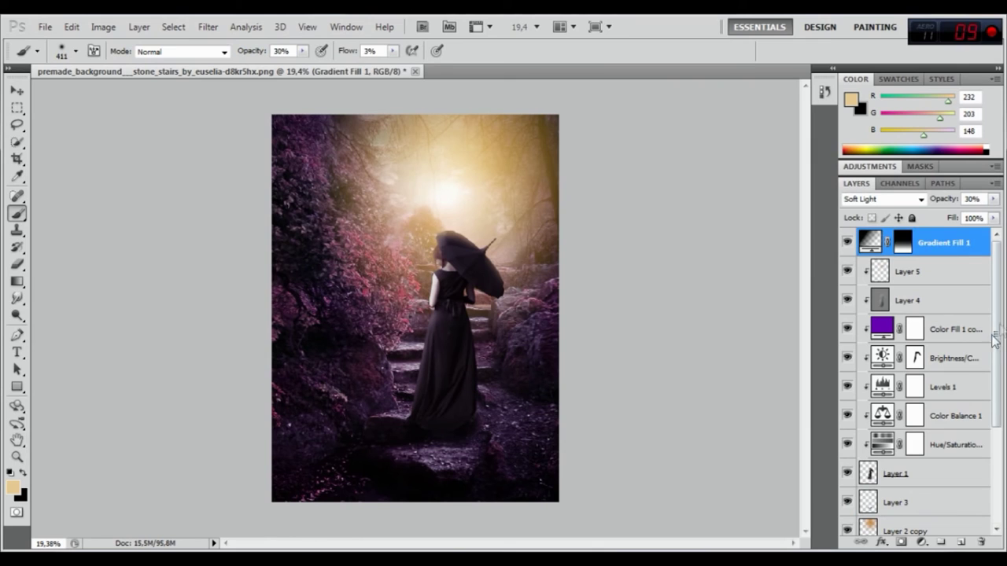
click(891, 473)
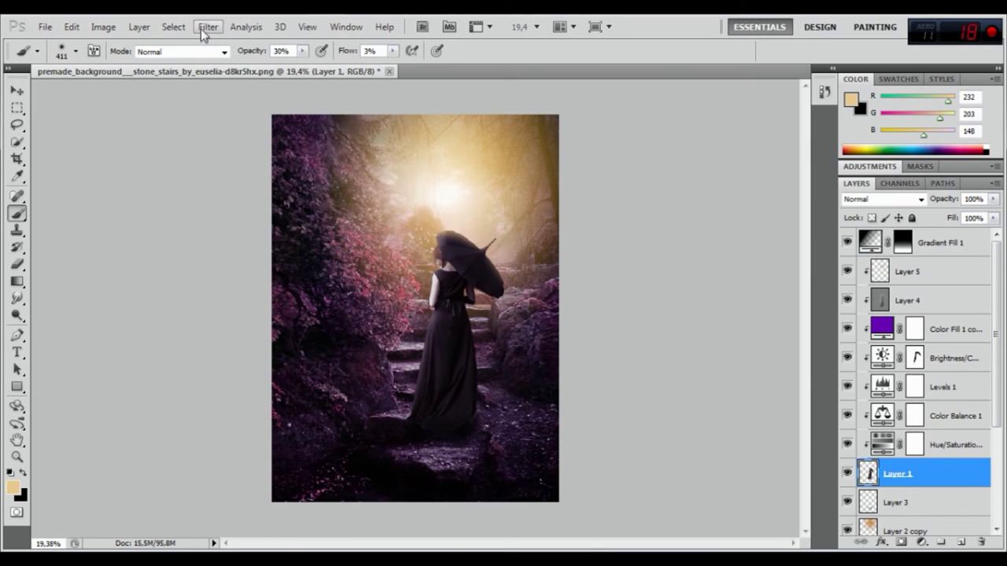
click(206, 28)
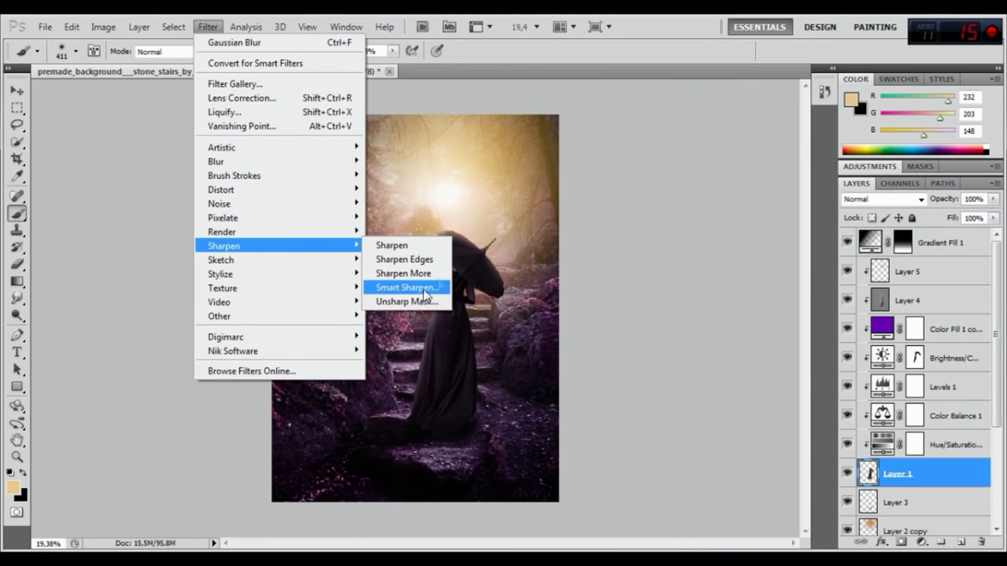
- Apply Unsharp Mask to Layer 1 with Amount 68%, Radius 1,5 pixels, Threshold 0
click(420, 301)
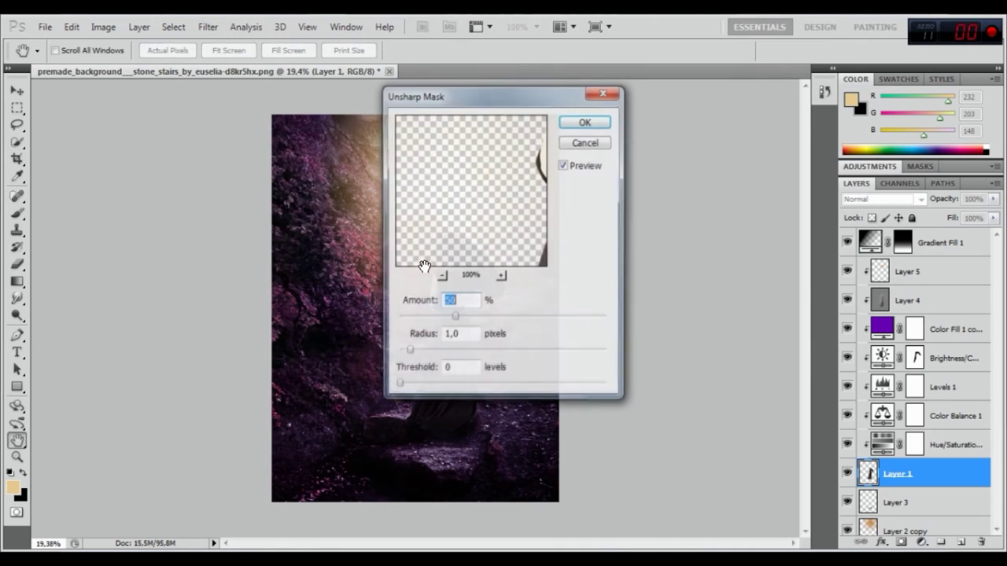
mouse_move(503, 188)
mouse_down()
mouse_move(445, 182)
mouse_move(441, 244)
mouse_up()
mouse_move(494, 162)
mouse_down()
mouse_move(484, 228)
mouse_move(464, 228)
mouse_move(519, 232)
mouse_move(484, 223)
mouse_up()
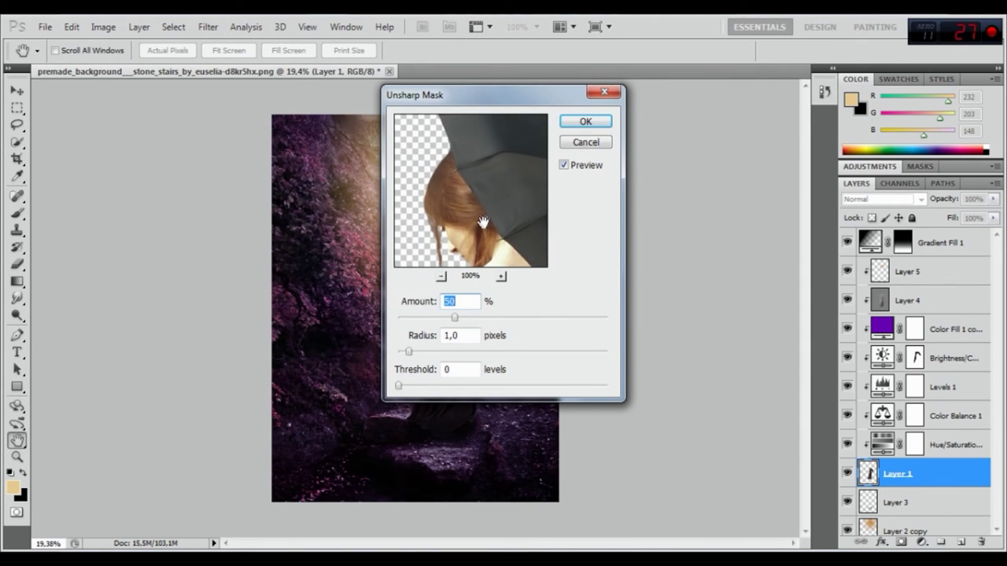
drag(454, 317, 475, 317)
drag(408, 351, 415, 352)
drag(464, 249, 462, 228)
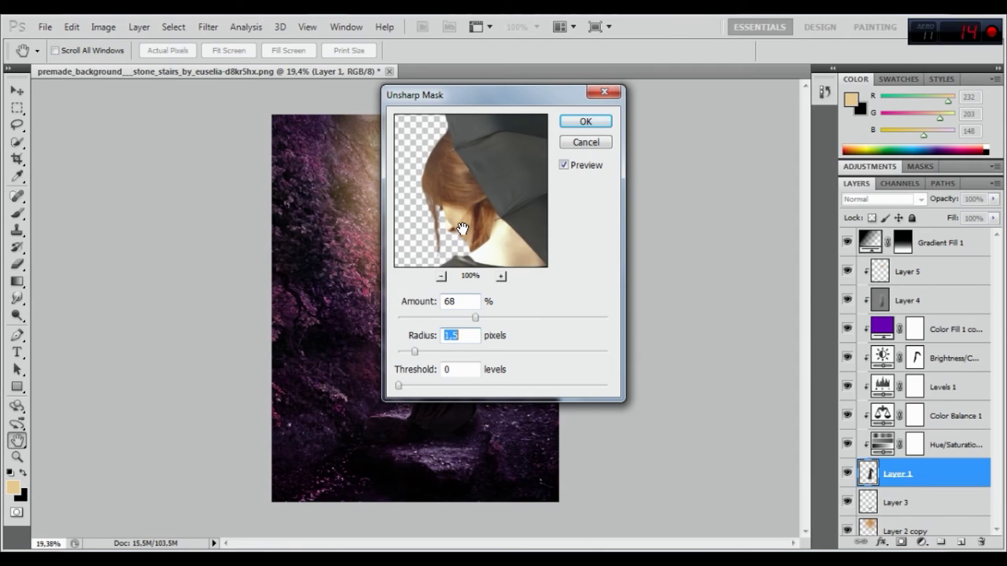
drag(513, 209, 507, 198)
click(585, 121)
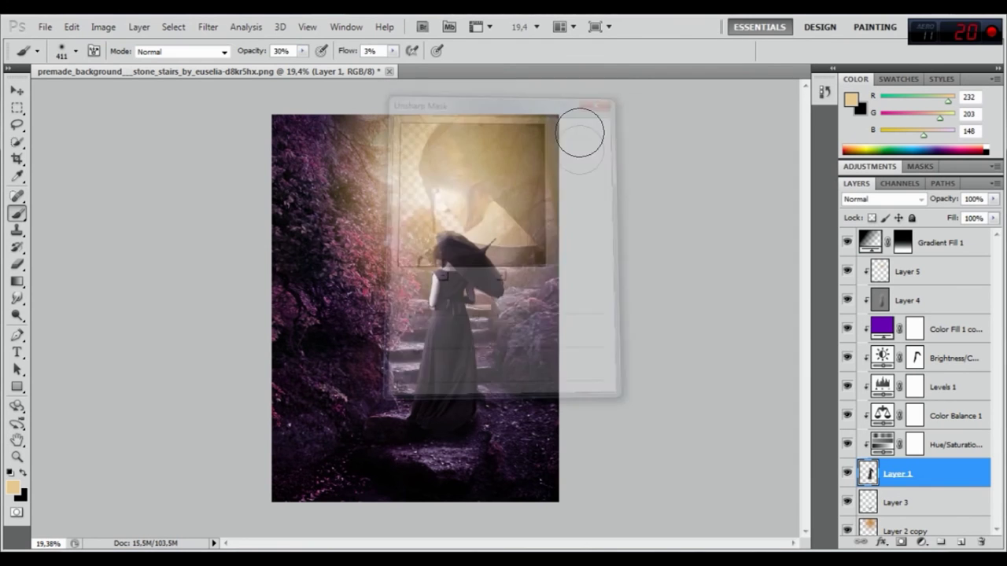
- Scroll the layer stack and select Gradient Fill 1 as the insertion point
scroll(471, 288, up, 1)
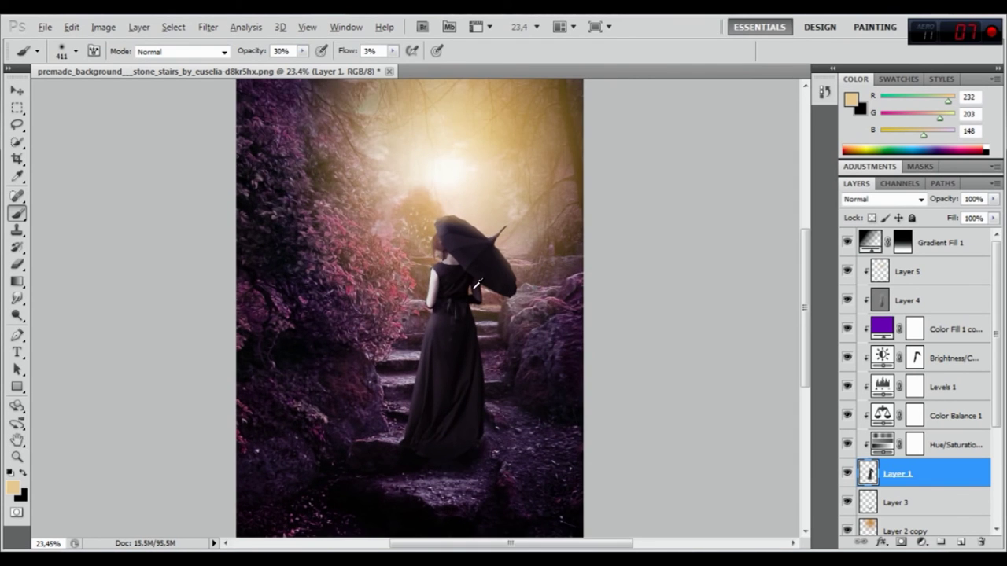
scroll(476, 279, up, 2)
scroll(471, 263, down, 1)
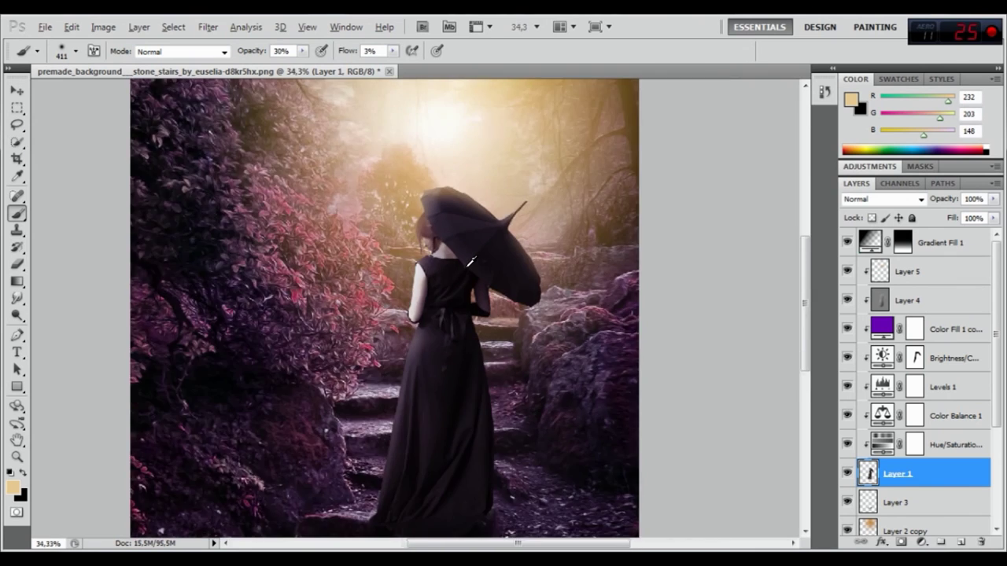
scroll(470, 261, down, 3)
scroll(470, 261, down, 1)
scroll(470, 260, up, 1)
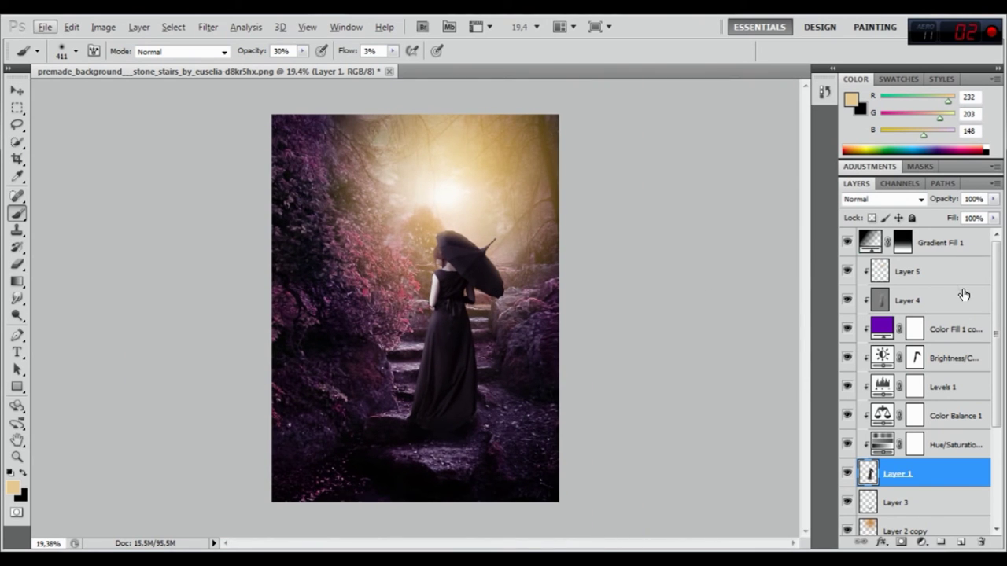
click(965, 250)
- Add a Brightness/Contrast 2 layer with brightness 4 and contrast 15, toggling it to compare
click(921, 541)
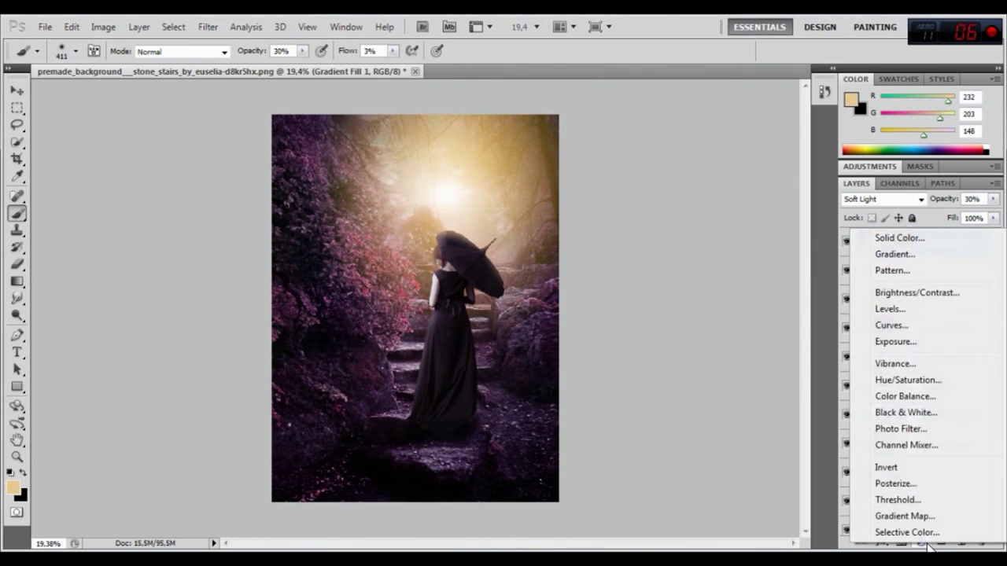
click(912, 293)
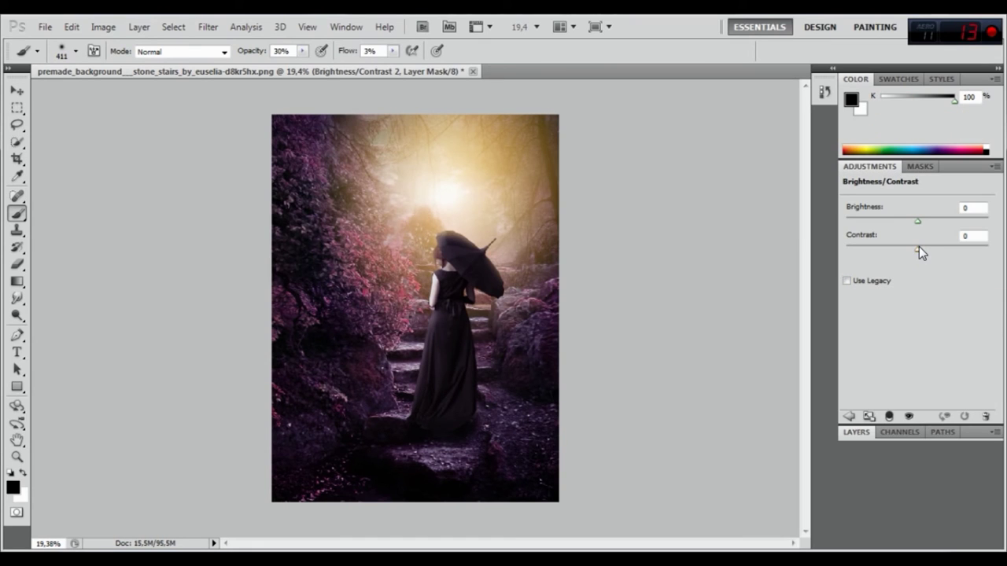
drag(921, 251, 923, 251)
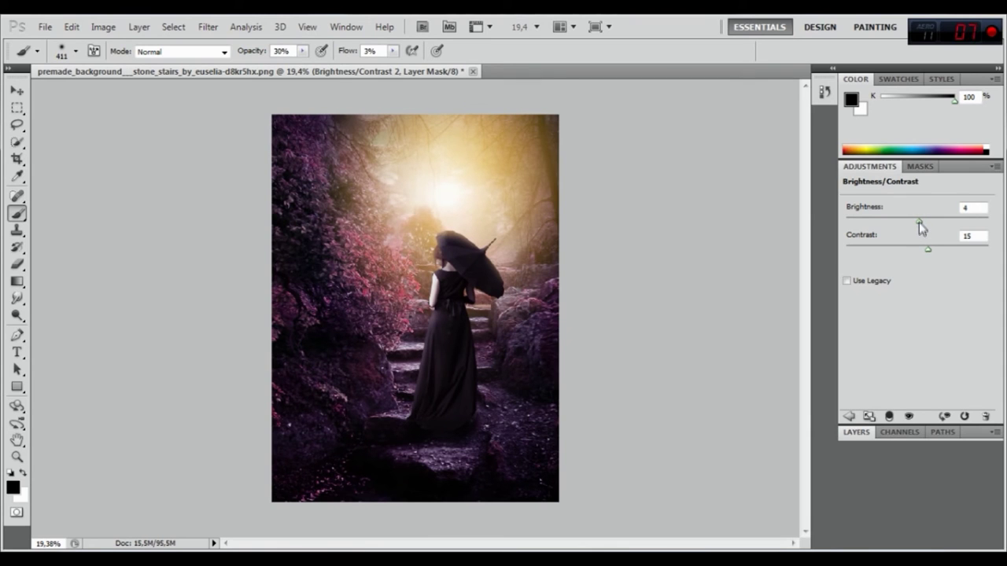
drag(918, 223, 919, 223)
click(854, 433)
click(848, 243)
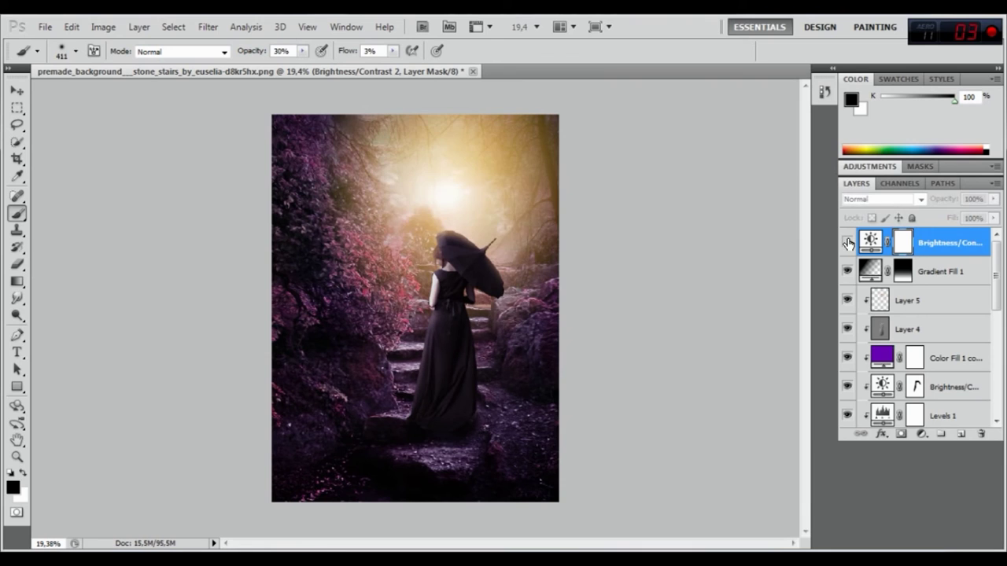
click(848, 243)
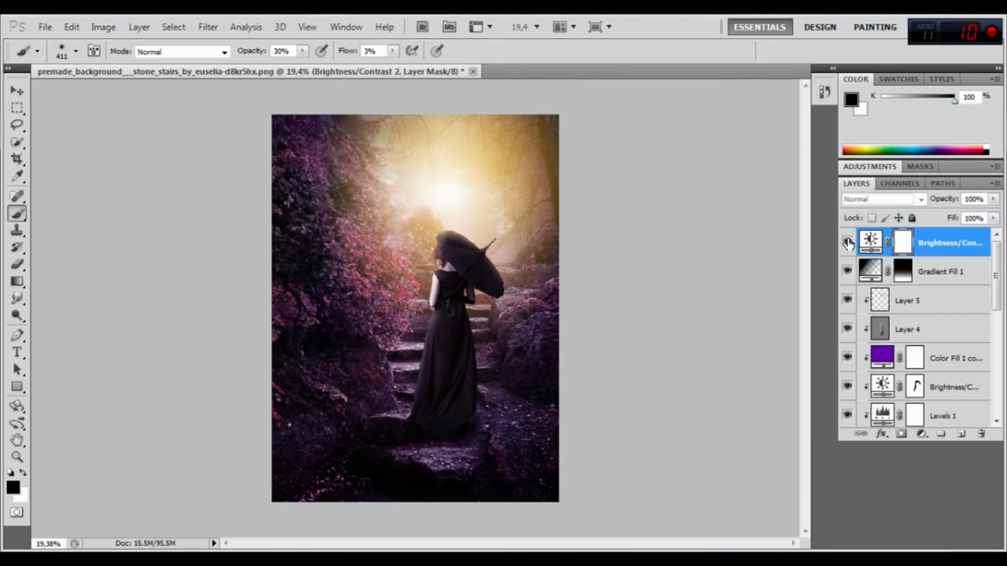
- Shrink the brush size to 191 px
right_click(490, 322)
drag(562, 338, 488, 337)
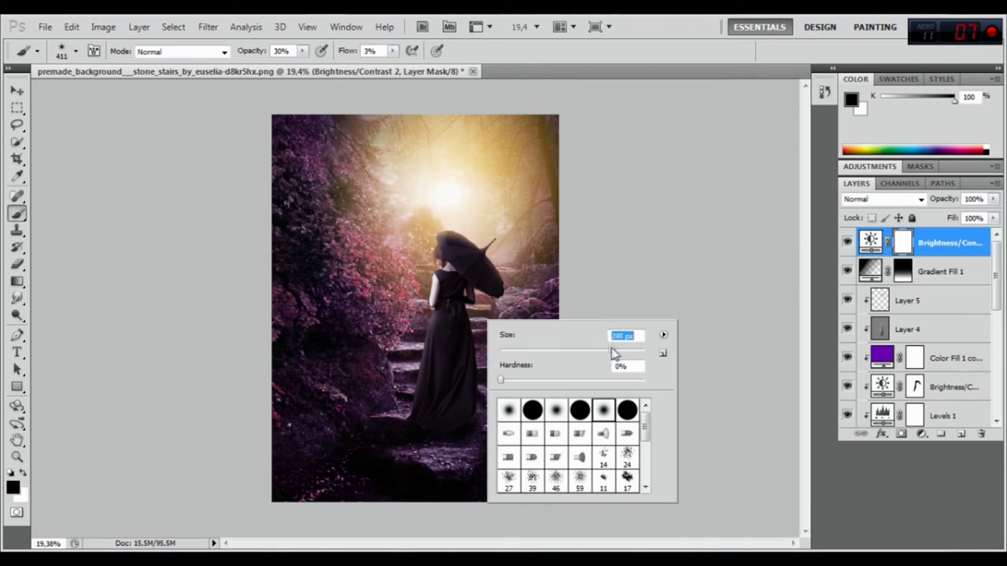
key(Return)
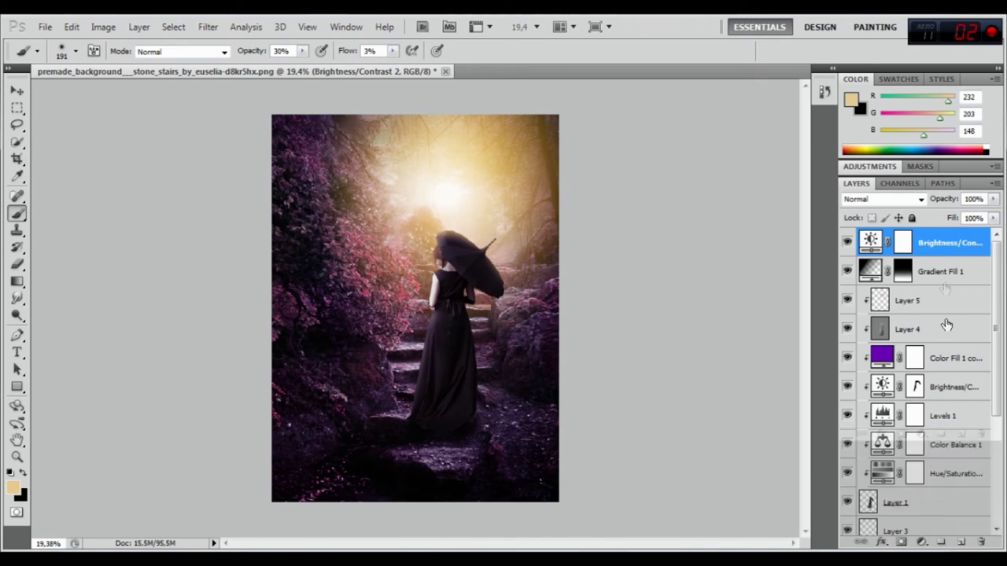
click(922, 542)
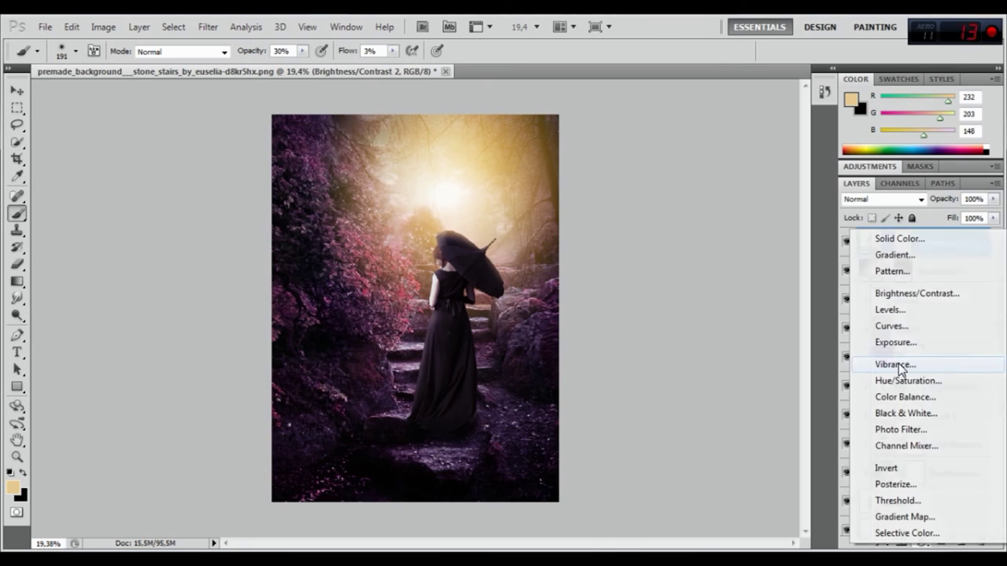
- Add a Vibrance 1 layer with vibrance +30 and saturation 0
click(896, 364)
drag(917, 219, 935, 226)
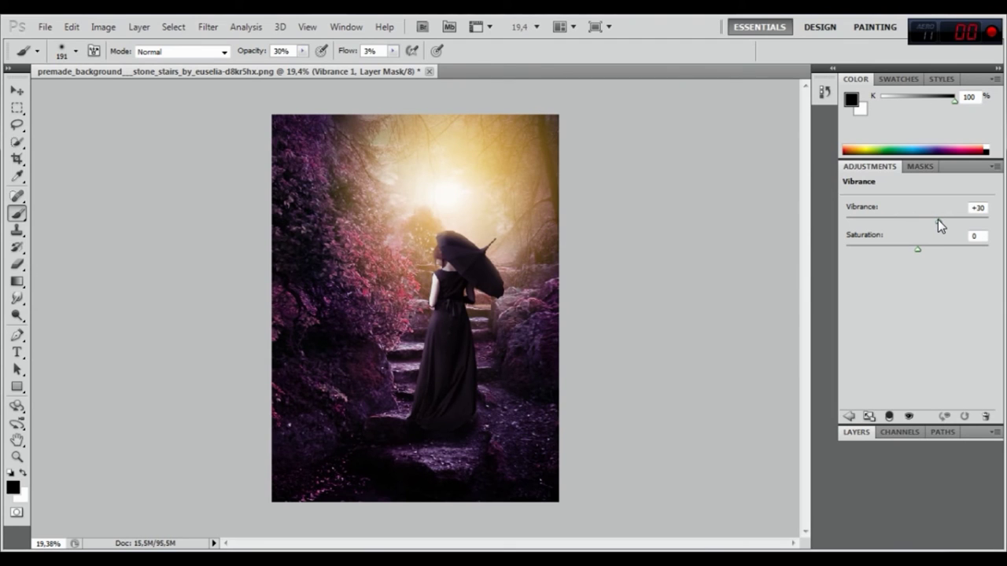
click(855, 431)
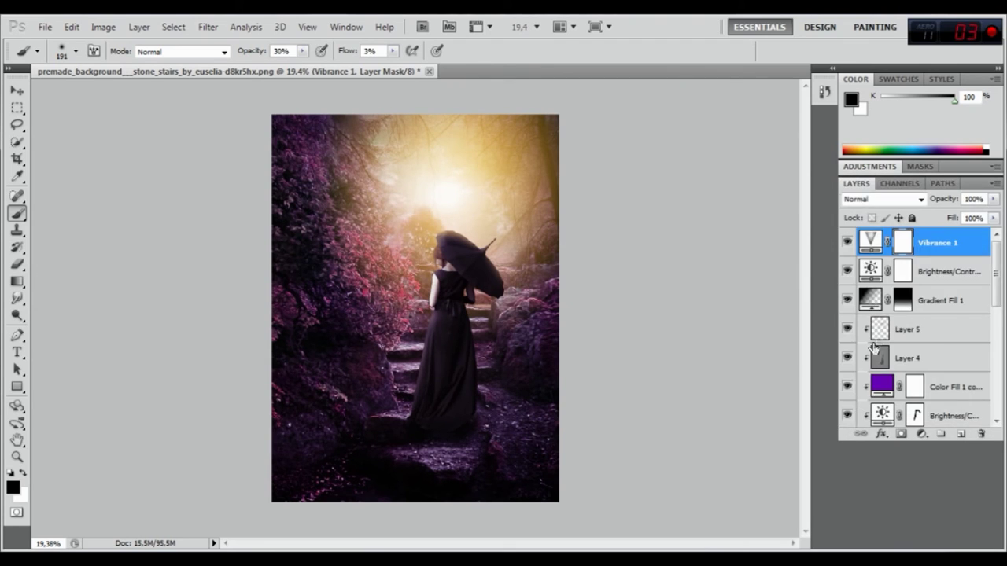
- Compare the original Background stair photo against the full composite
scroll(845, 394, down, 5)
scroll(850, 412, down, 2)
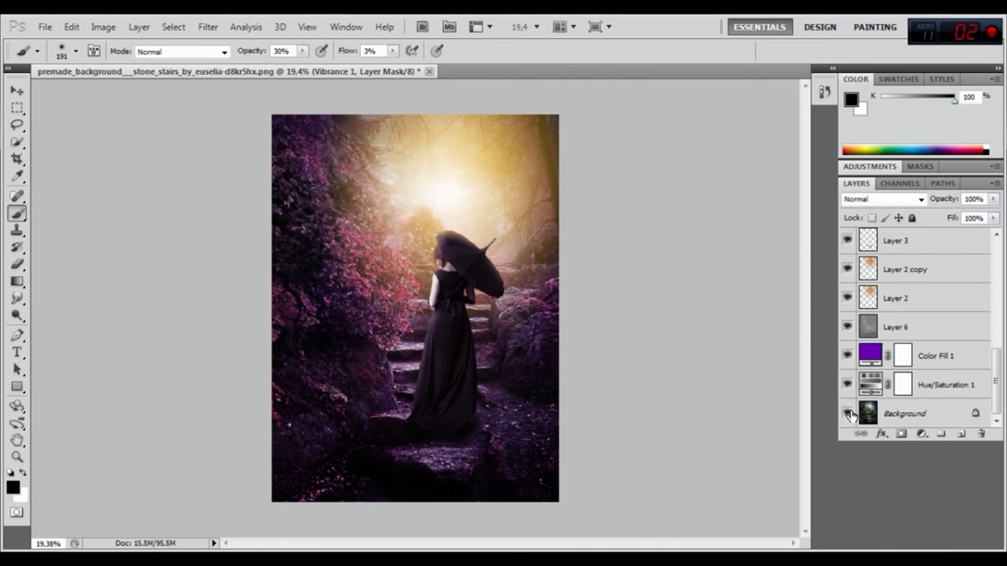
alt+click(848, 413)
alt+click(848, 413)
alt+click(847, 413)
- Select the Vibrance 1 layer and reset colours to default black and white
scroll(928, 326, up, 3)
scroll(928, 326, up, 3)
click(943, 246)
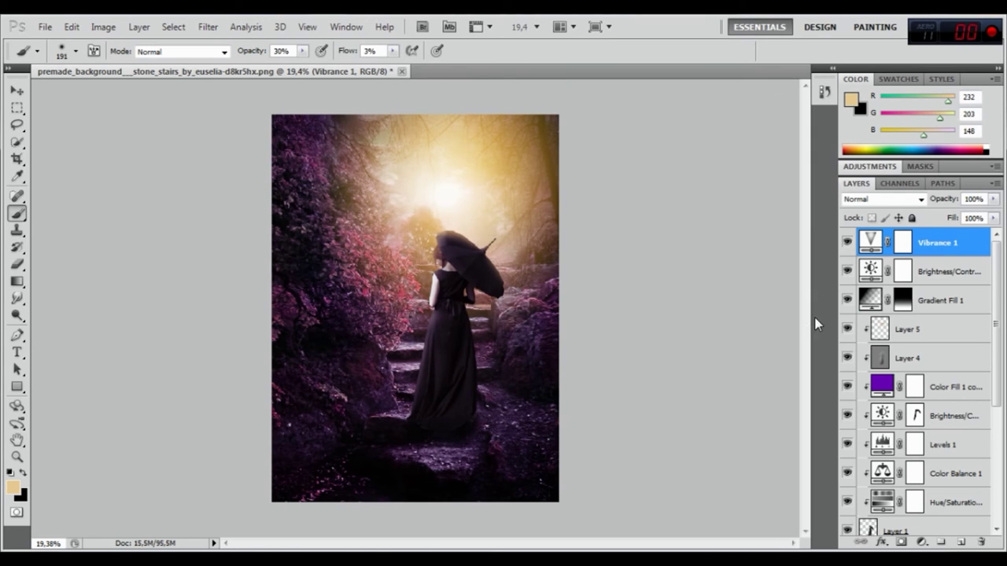
key(ctrl+backslash)
key(d)
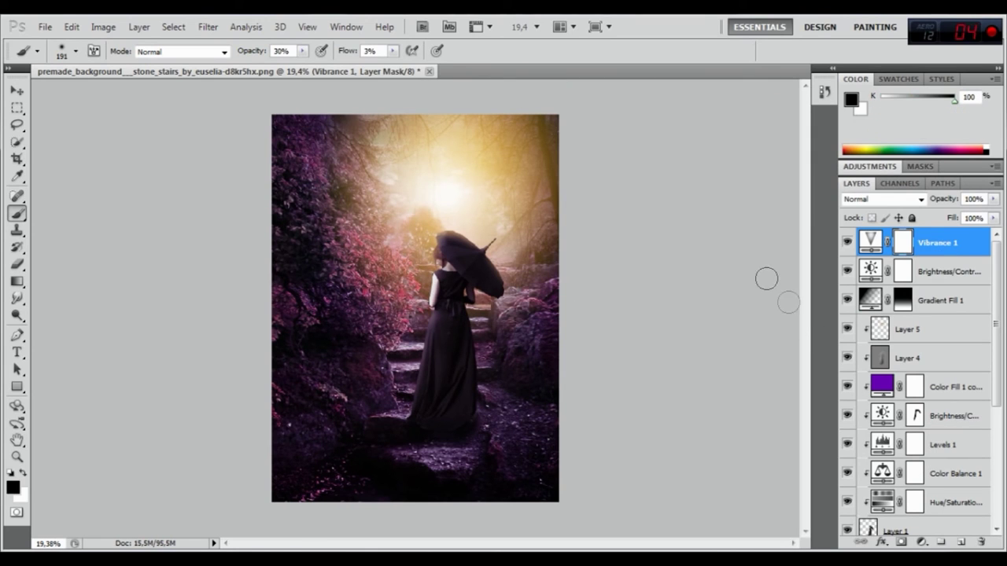
click(921, 542)
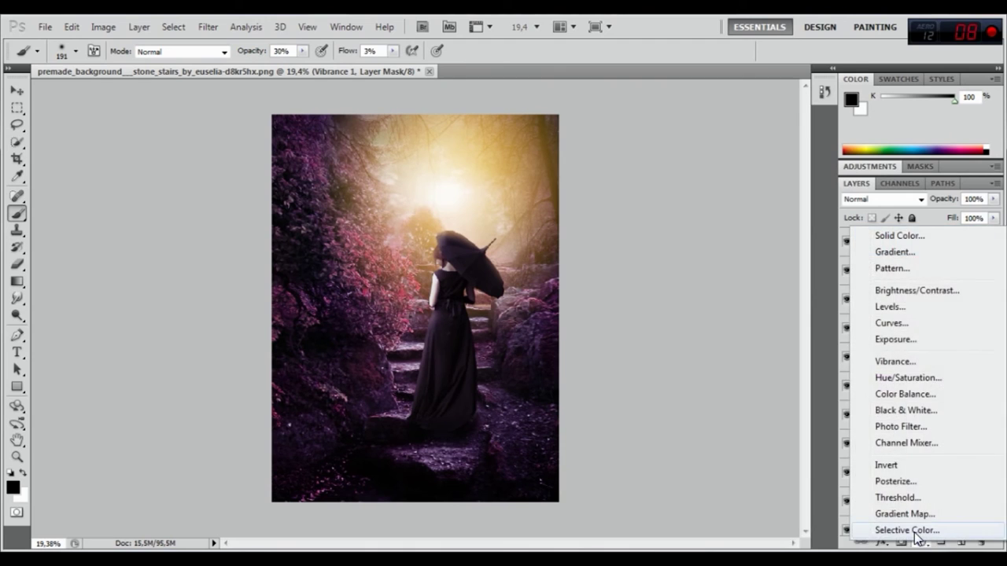
- Add a Selective Color layer with Magentas at Cyan -32 and Yellow +26
click(904, 530)
click(896, 219)
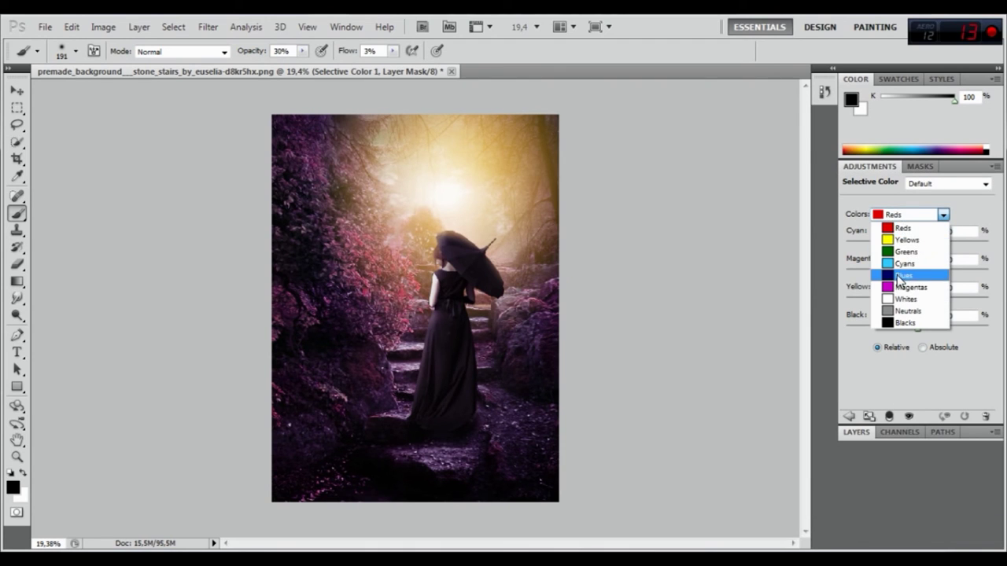
click(899, 286)
mouse_move(917, 245)
mouse_down()
mouse_move(883, 242)
mouse_move(894, 245)
mouse_up()
drag(917, 300, 919, 300)
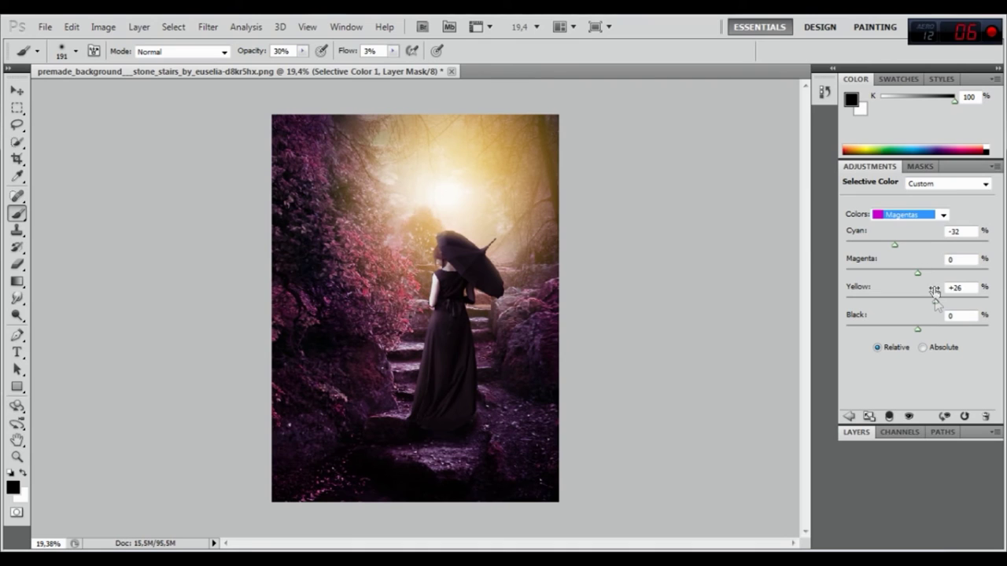
- Set the Yellows range to Cyan -28 and Yellow +40
click(904, 215)
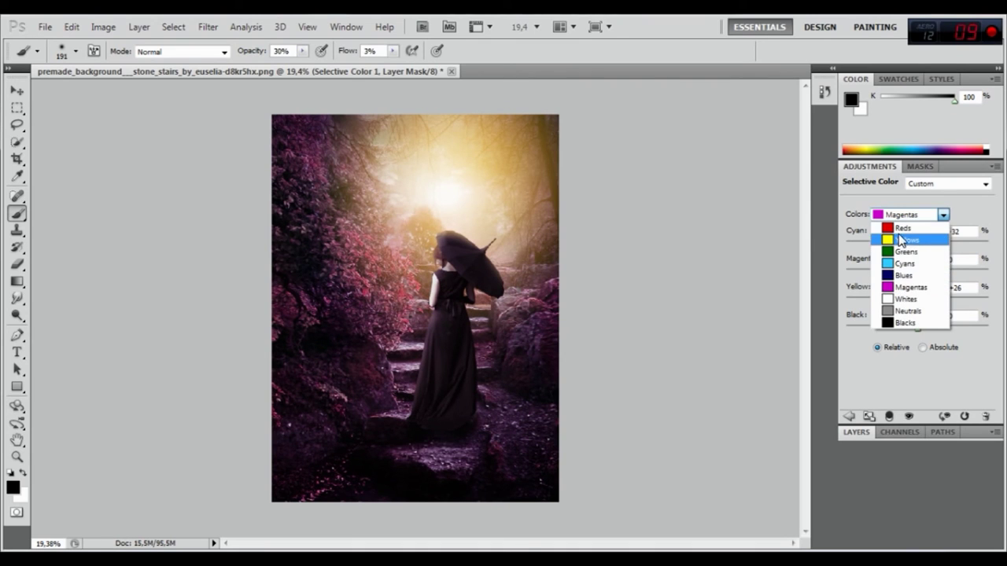
click(906, 239)
drag(919, 301, 946, 301)
drag(917, 245, 902, 243)
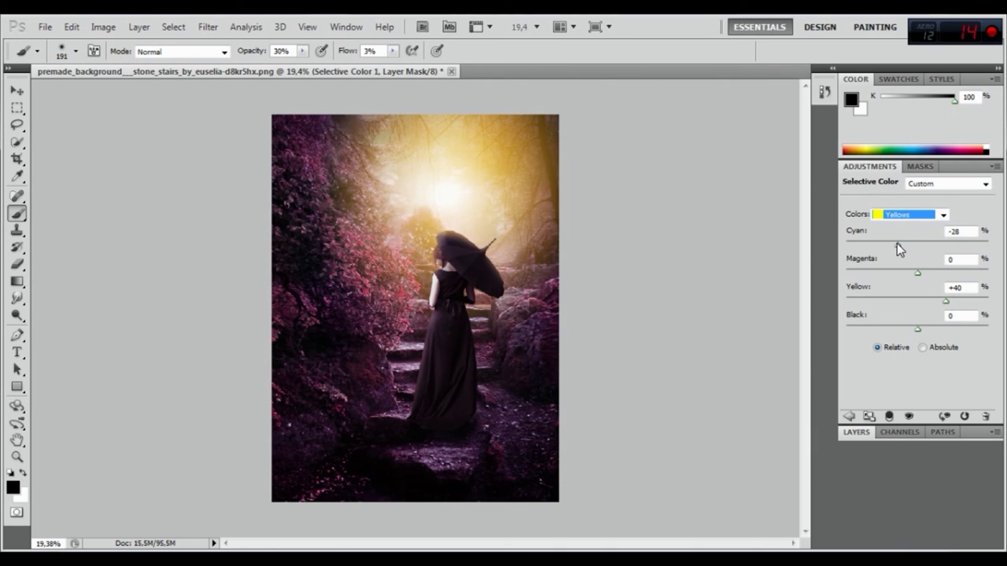
click(855, 433)
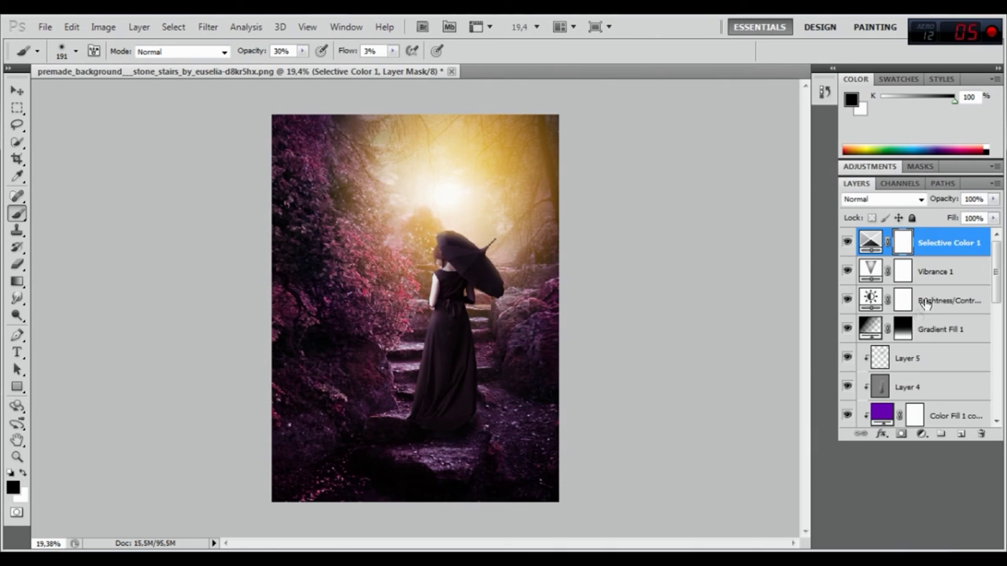
click(921, 429)
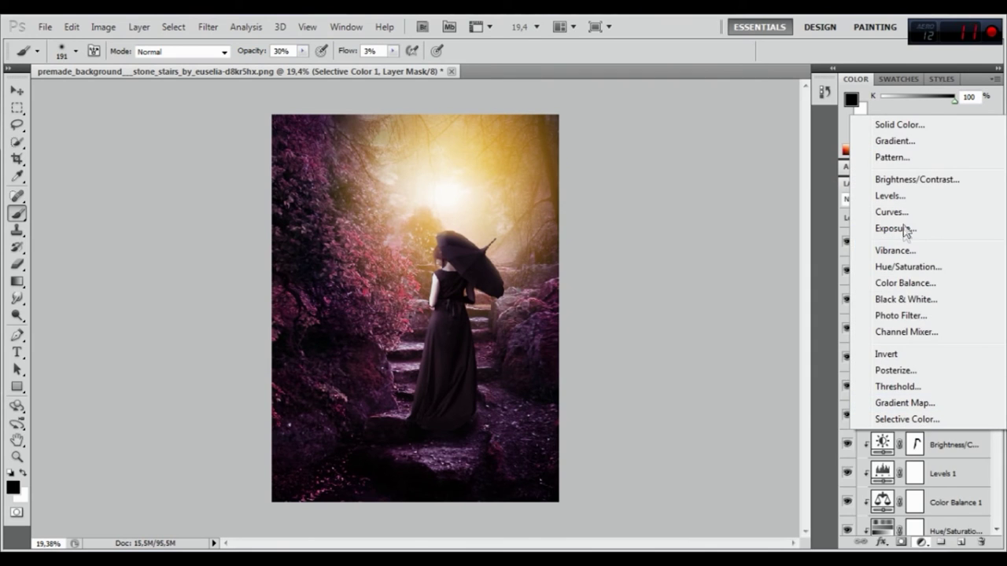
- Add a Curves 1 layer bending the Blue channel with points 64→69 and 130→110
click(892, 212)
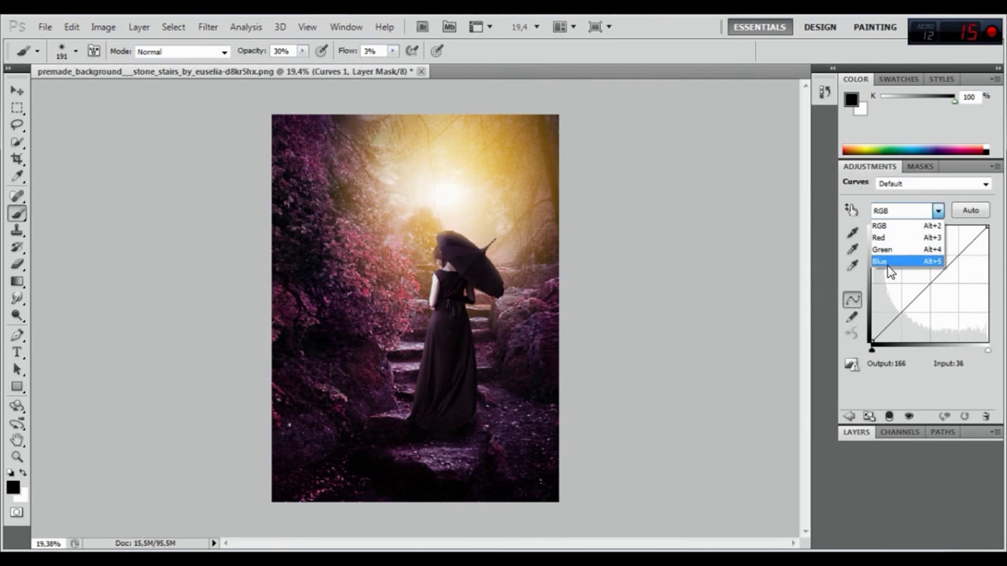
click(884, 261)
drag(930, 282, 930, 292)
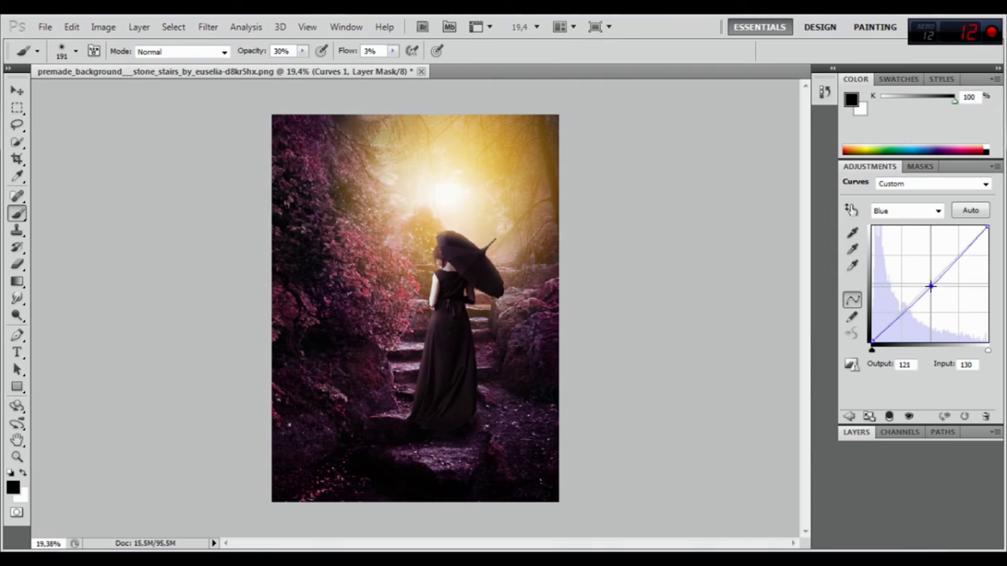
drag(930, 292, 931, 290)
click(902, 314)
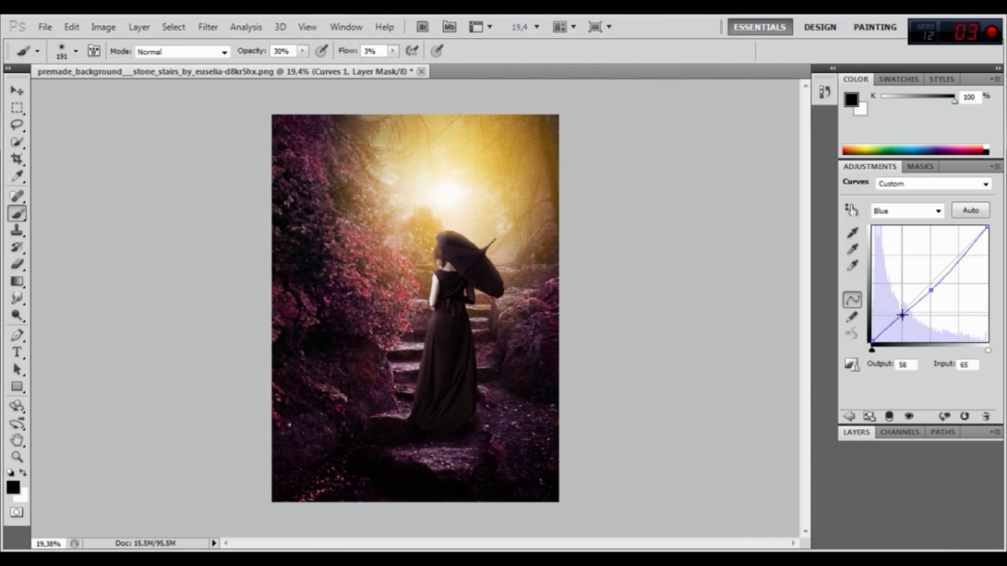
drag(902, 313, 901, 310)
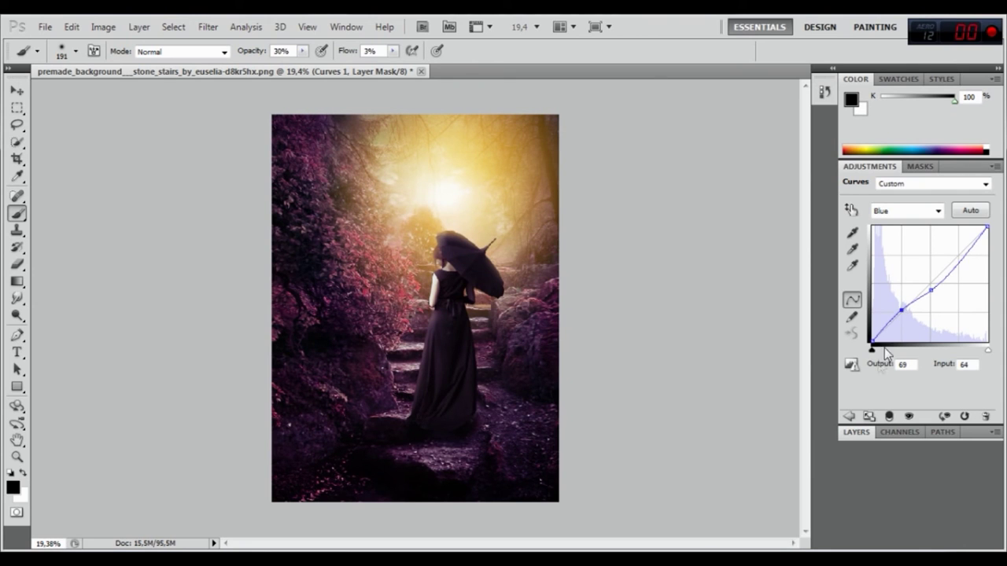
click(854, 434)
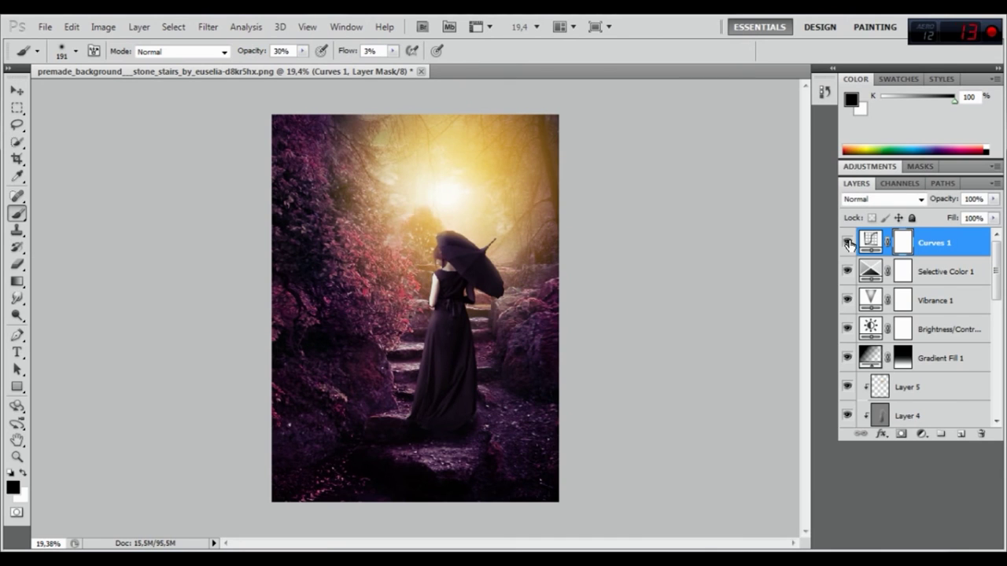
click(961, 246)
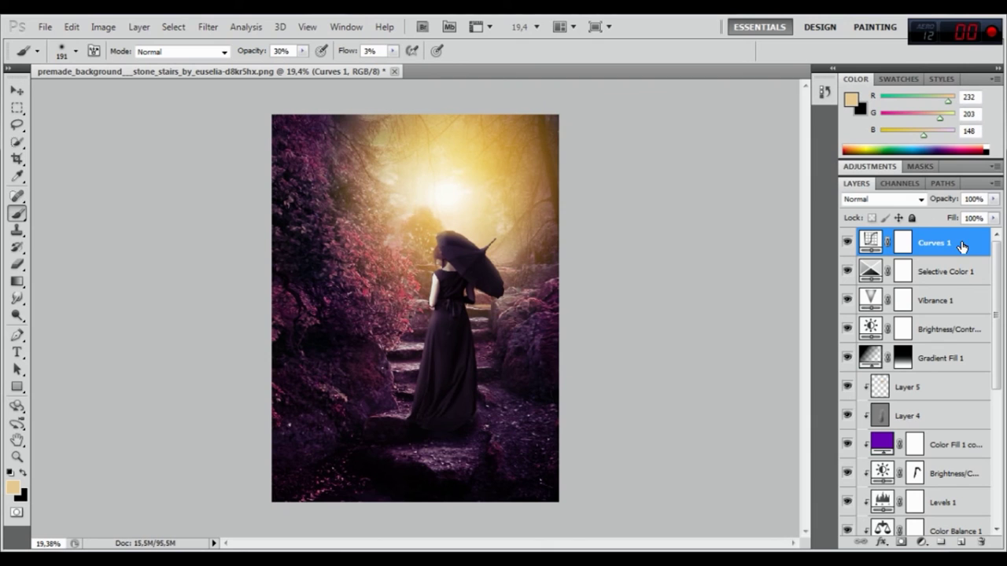
- Add a new empty Layer 7 above Layer 3 and set the foreground colour to black
scroll(926, 390, down, 2)
scroll(928, 390, down, 2)
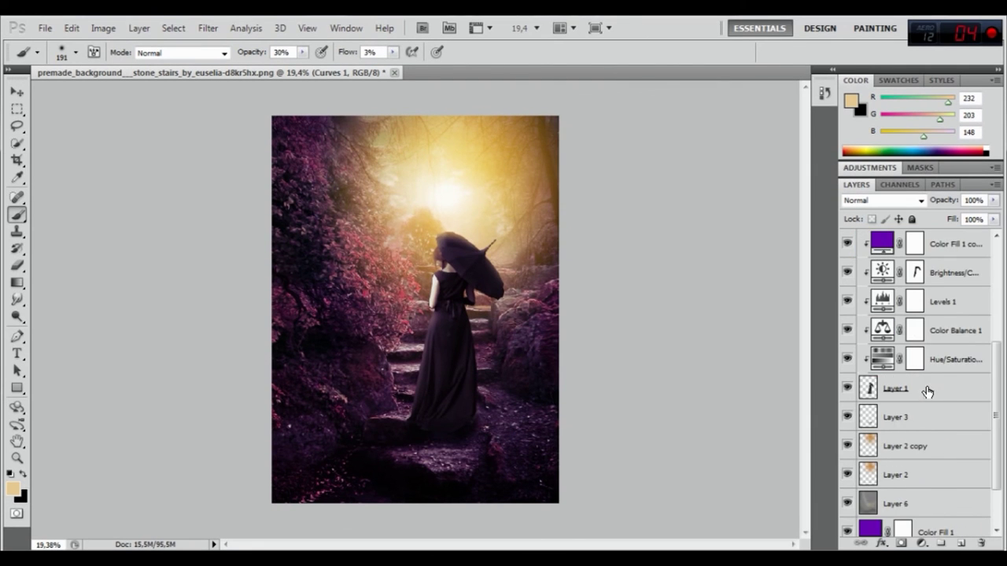
scroll(904, 461, down, 2)
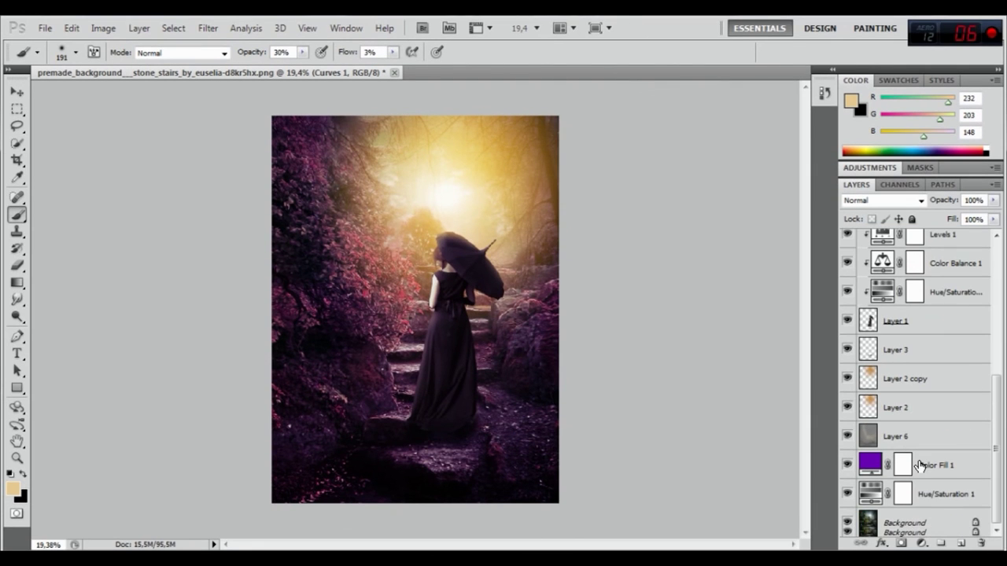
click(919, 350)
click(961, 543)
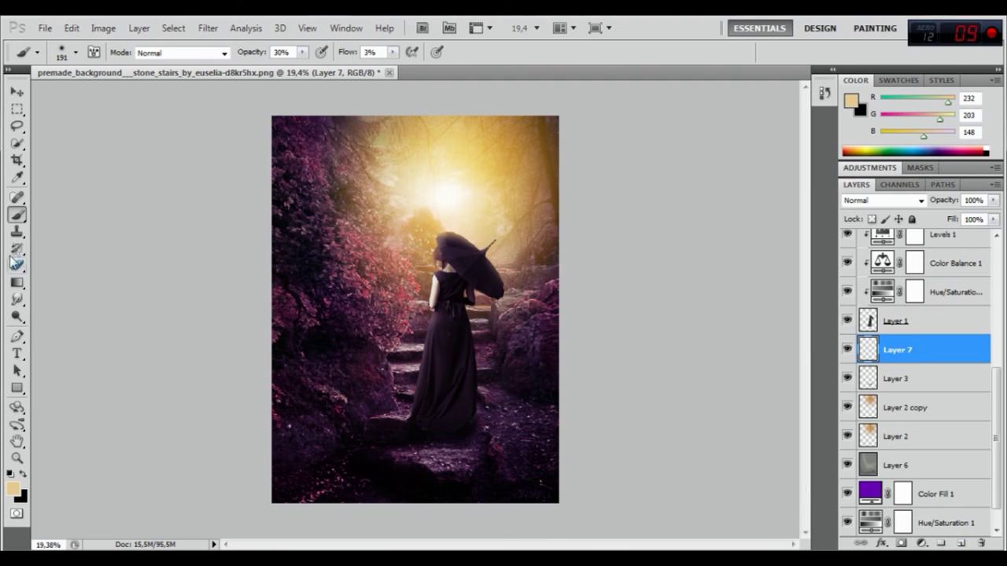
click(23, 473)
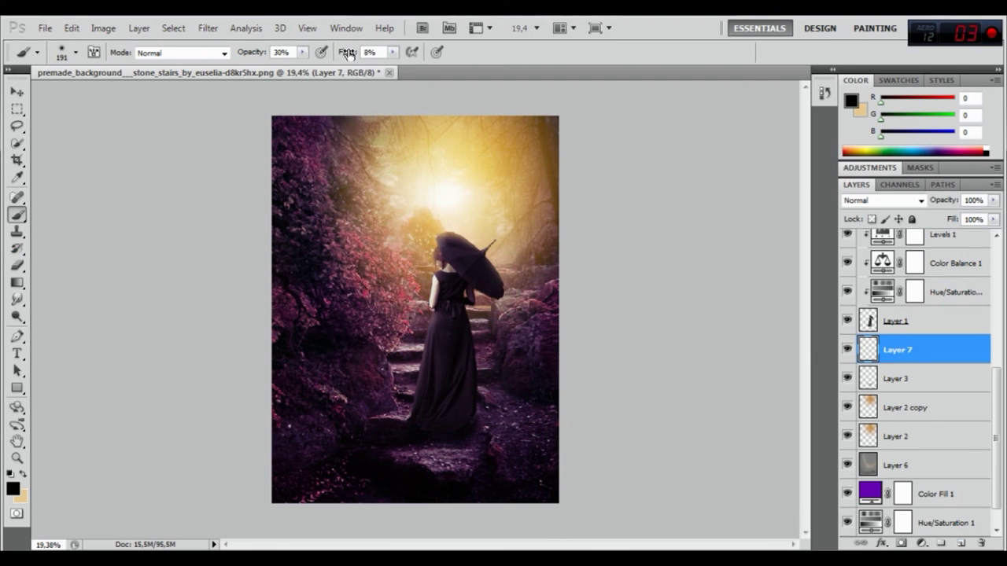
- Paint black shadow over the stones below the dress with a 27% flow, 51% opacity brush
scroll(450, 456, up, 1)
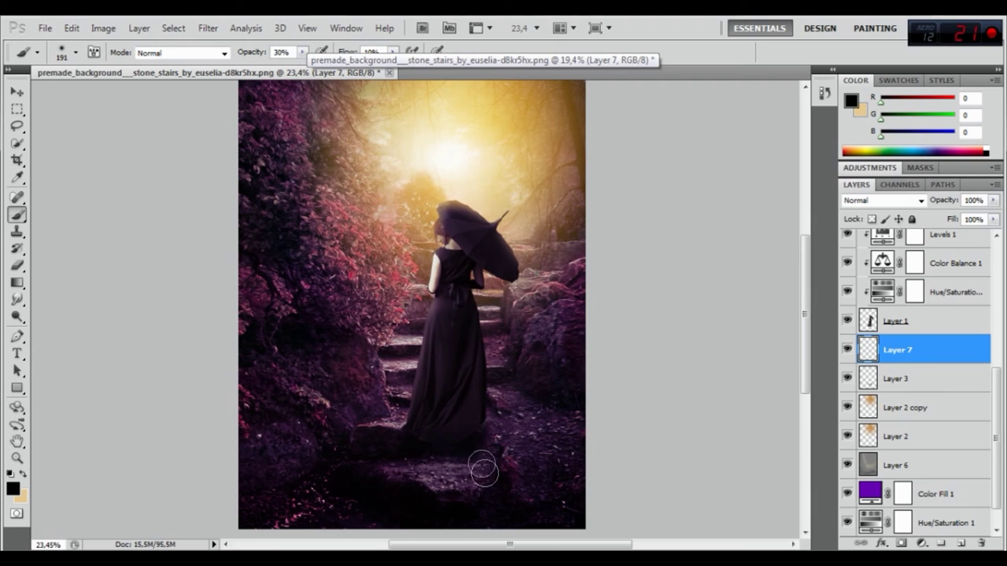
drag(483, 488, 420, 470)
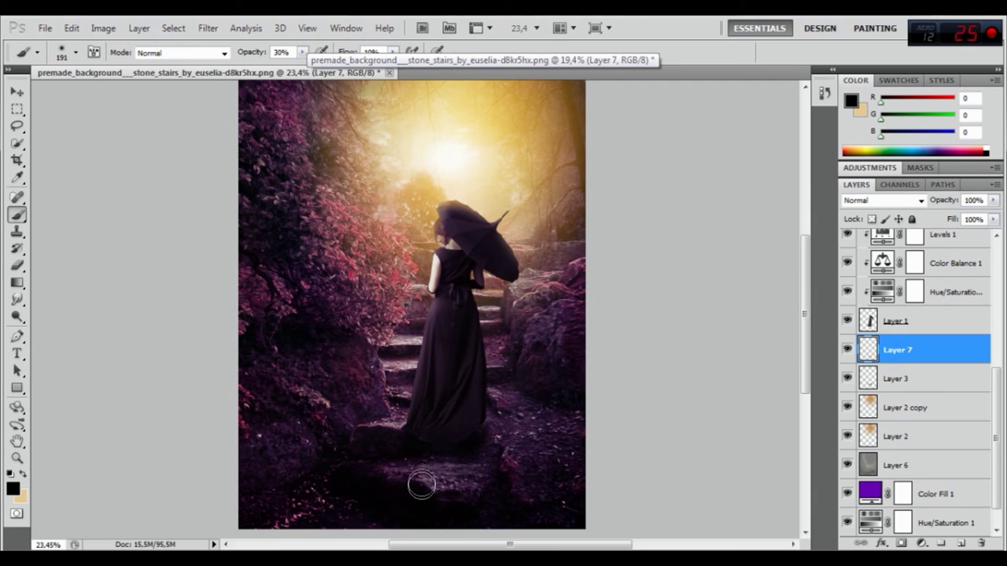
drag(349, 57, 355, 61)
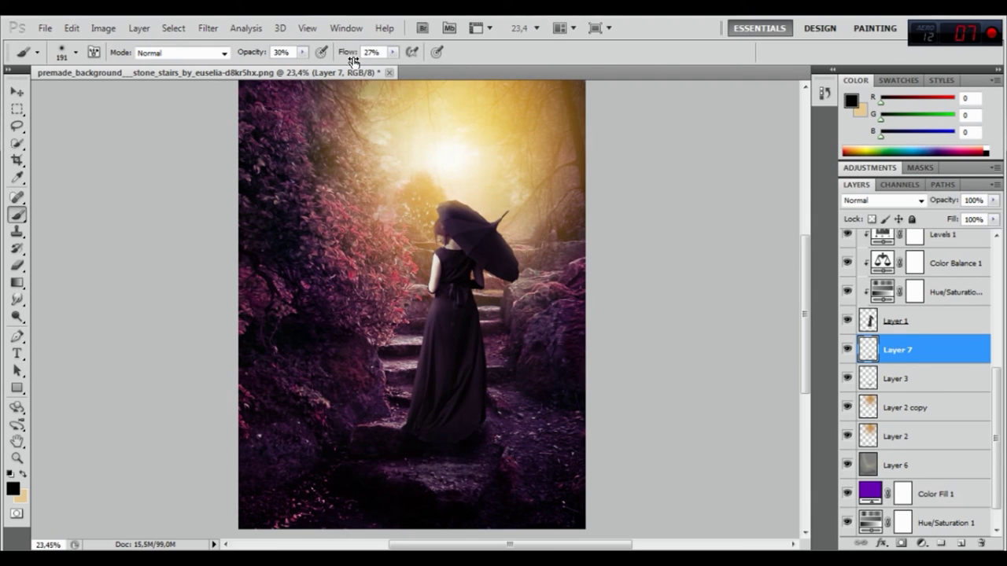
key(5)
key(1)
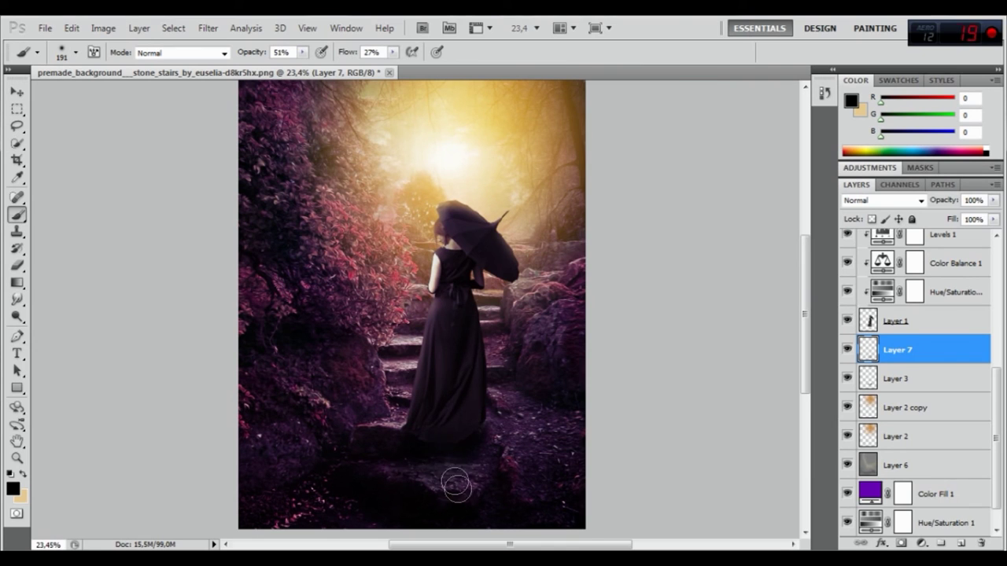
drag(478, 431, 398, 472)
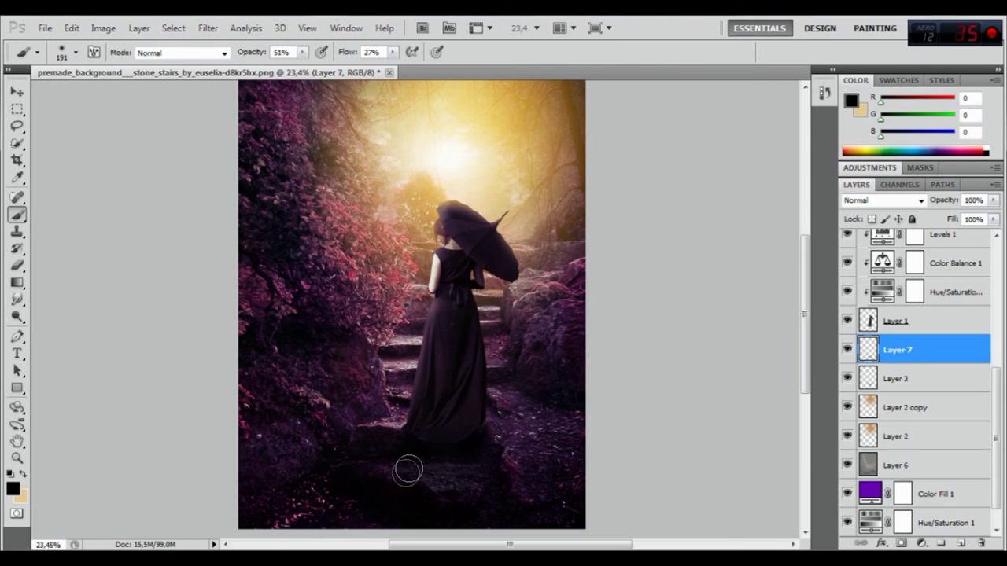
drag(398, 473, 469, 476)
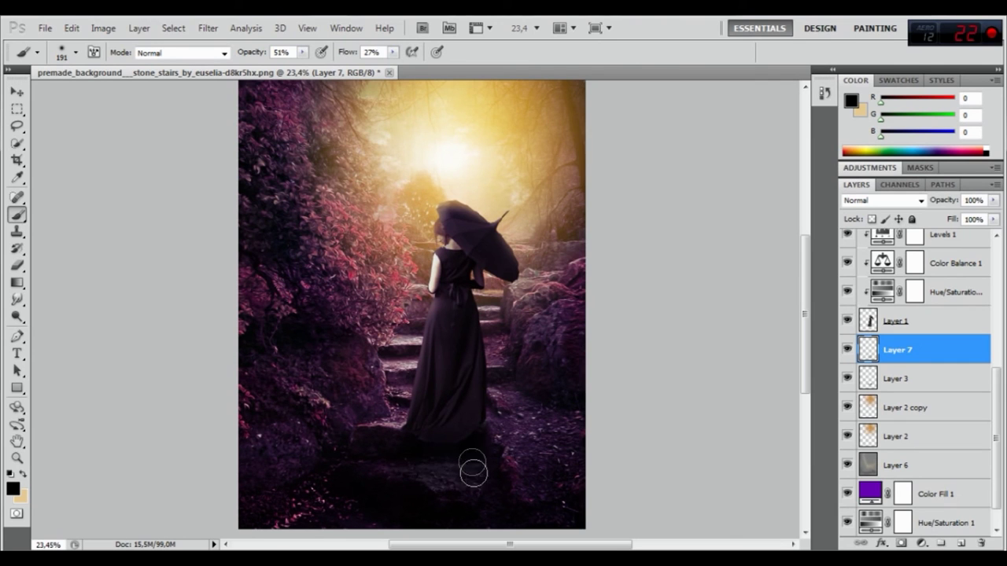
scroll(468, 414, down, 1)
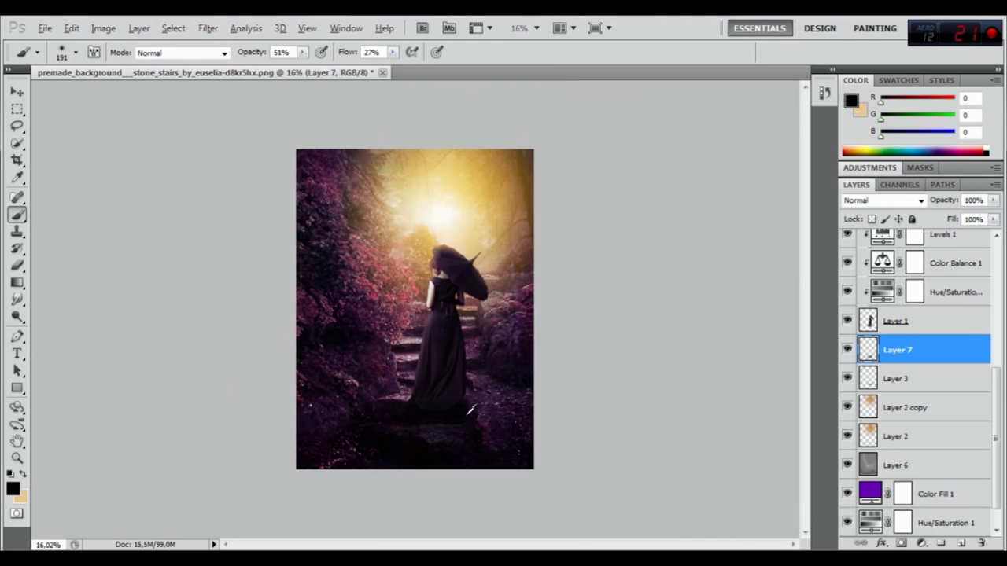
mouse_move(395, 476)
mouse_down()
mouse_move(441, 458)
mouse_move(477, 467)
mouse_move(405, 464)
mouse_move(465, 494)
mouse_up()
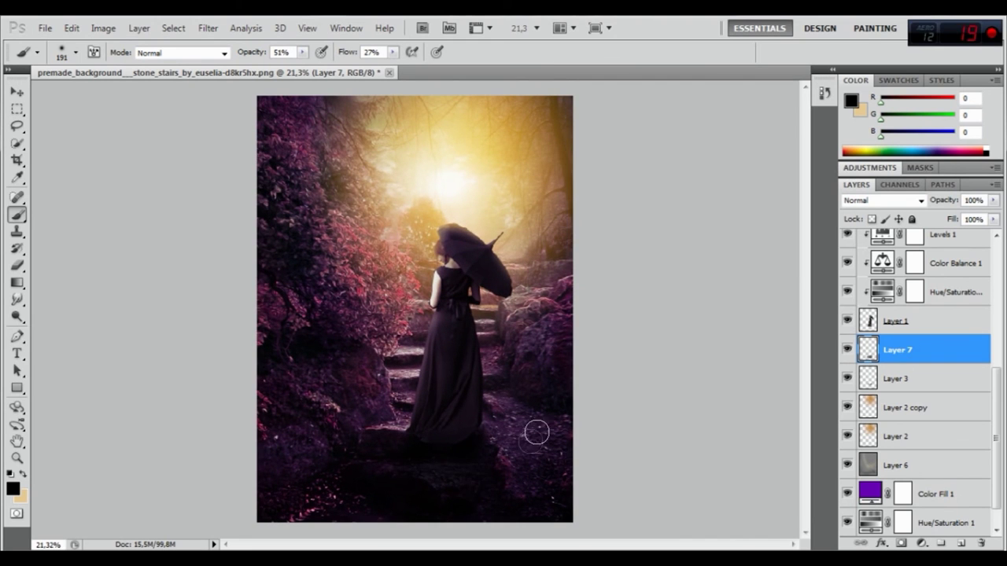
click(847, 349)
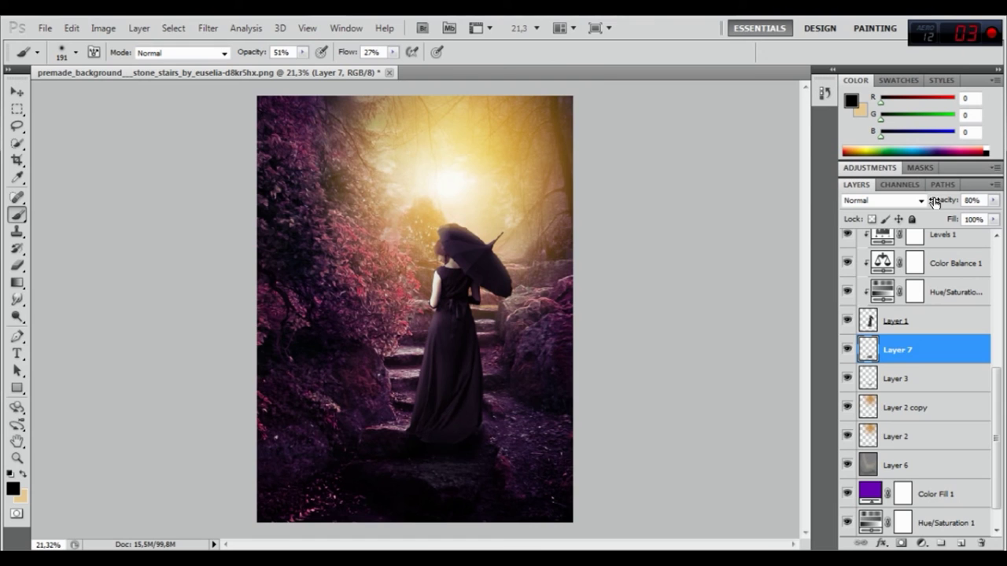
- Erase part of Layer 7's shadow at lower left with a 66 px eraser
click(17, 265)
right_click(346, 381)
drag(403, 394, 415, 394)
click(505, 53)
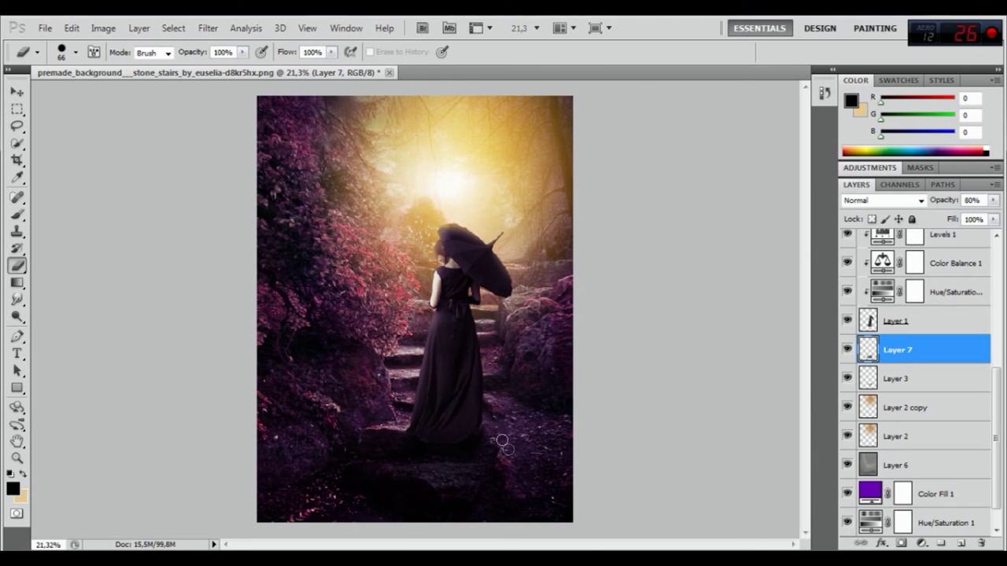
drag(506, 446, 386, 432)
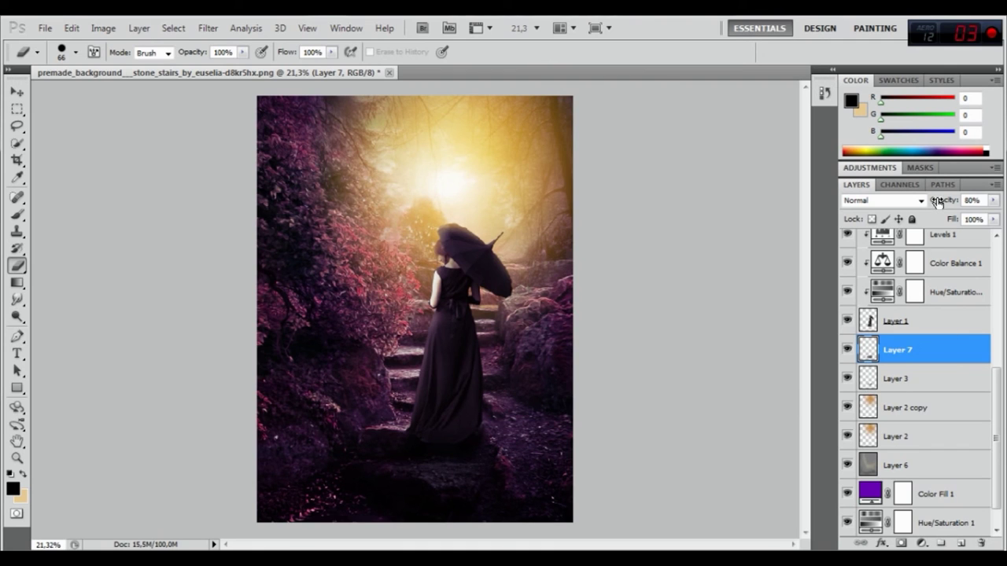
- Raise Layer 7's opacity to 88%, try Soft Light blending, then revert to Normal
drag(942, 214, 944, 214)
scroll(421, 350, down, 3)
scroll(449, 404, up, 1)
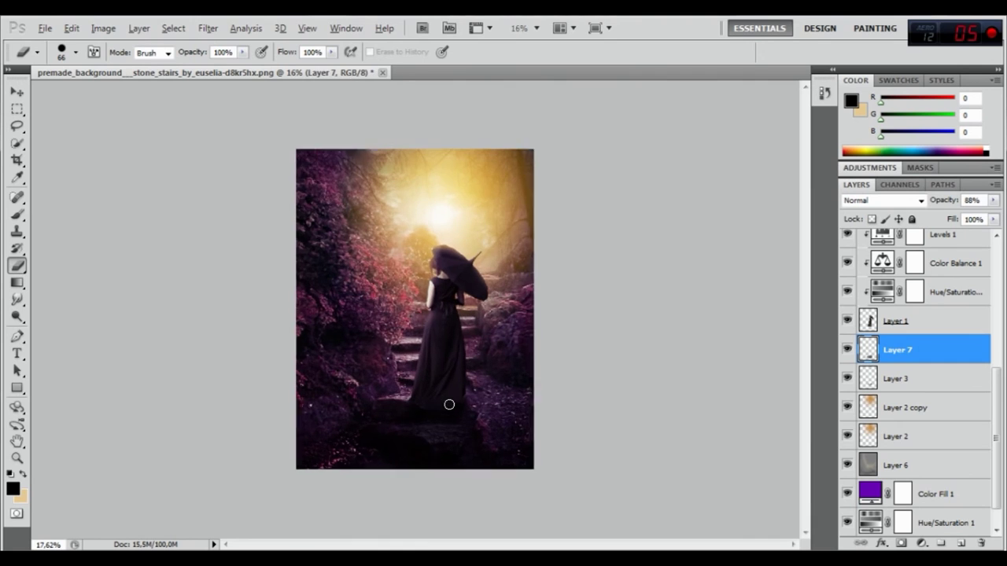
scroll(464, 413, up, 1)
click(881, 201)
click(865, 210)
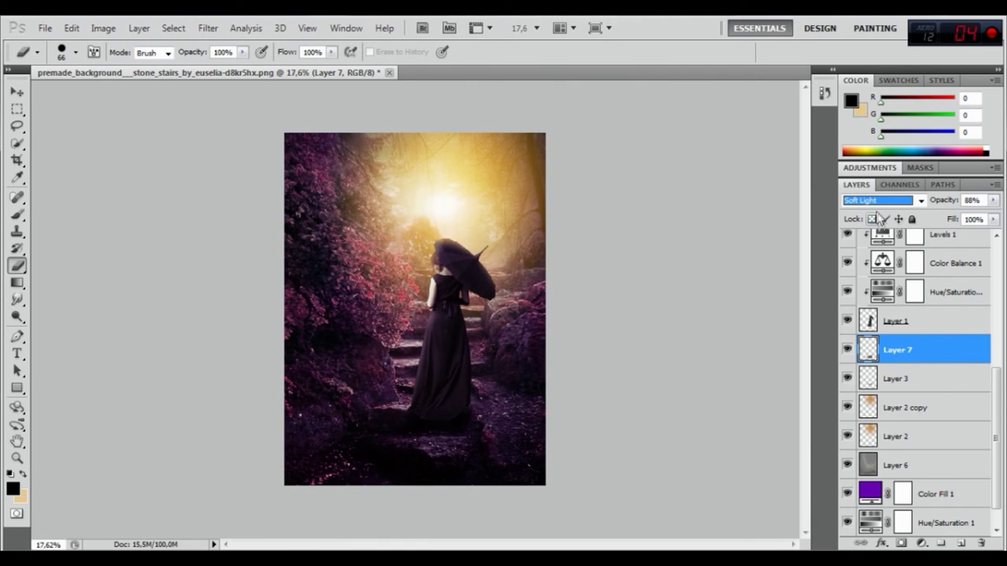
click(877, 200)
click(854, 29)
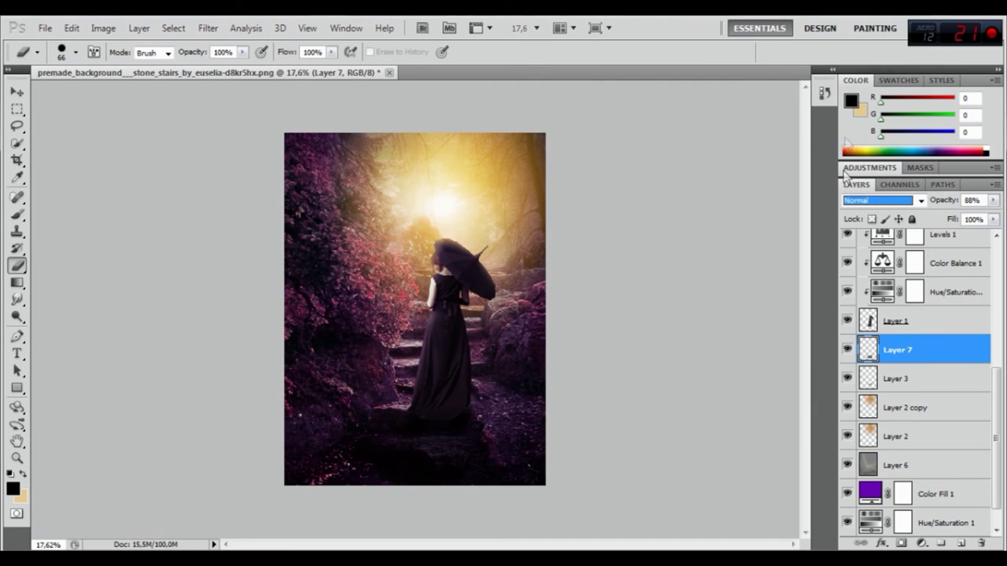
- Toggle Layer 7's visibility off and on to compare the darkened stairs
click(17, 92)
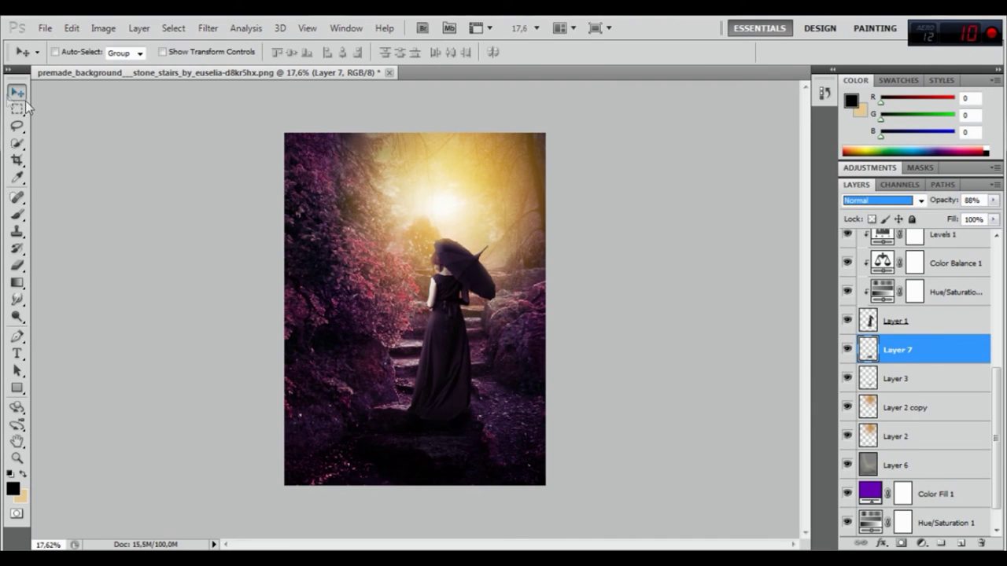
scroll(445, 338, up, 1)
scroll(445, 338, up, 1)
scroll(457, 337, down, 1)
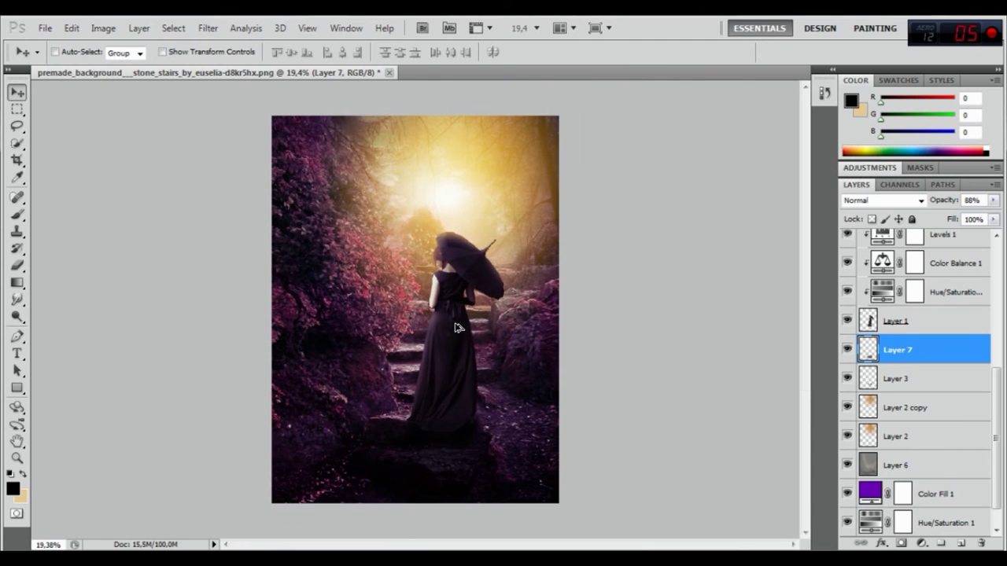
scroll(456, 329, up, 1)
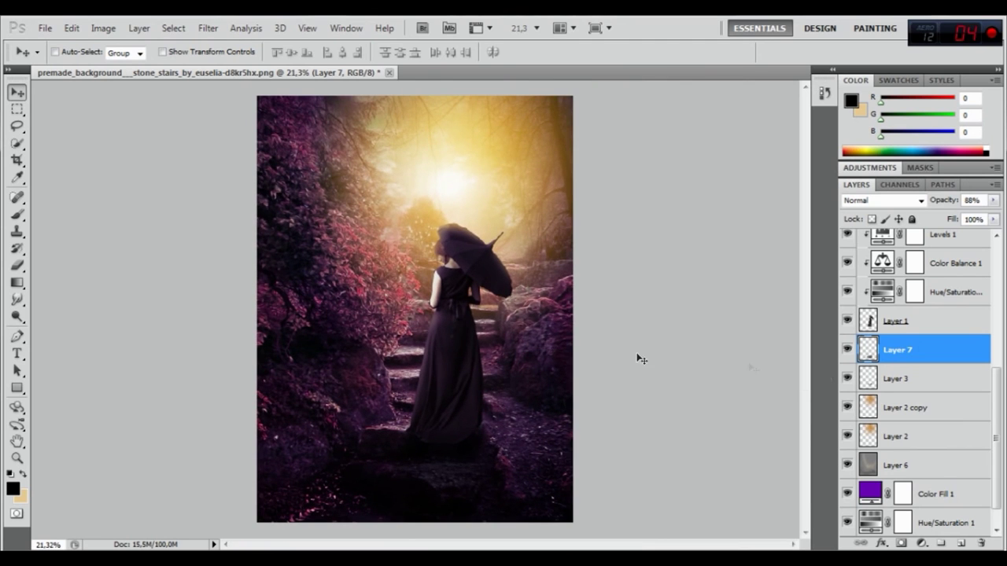
click(846, 352)
click(847, 351)
click(847, 351)
click(847, 351)
scroll(904, 321, up, 1)
scroll(904, 319, up, 2)
scroll(906, 315, up, 3)
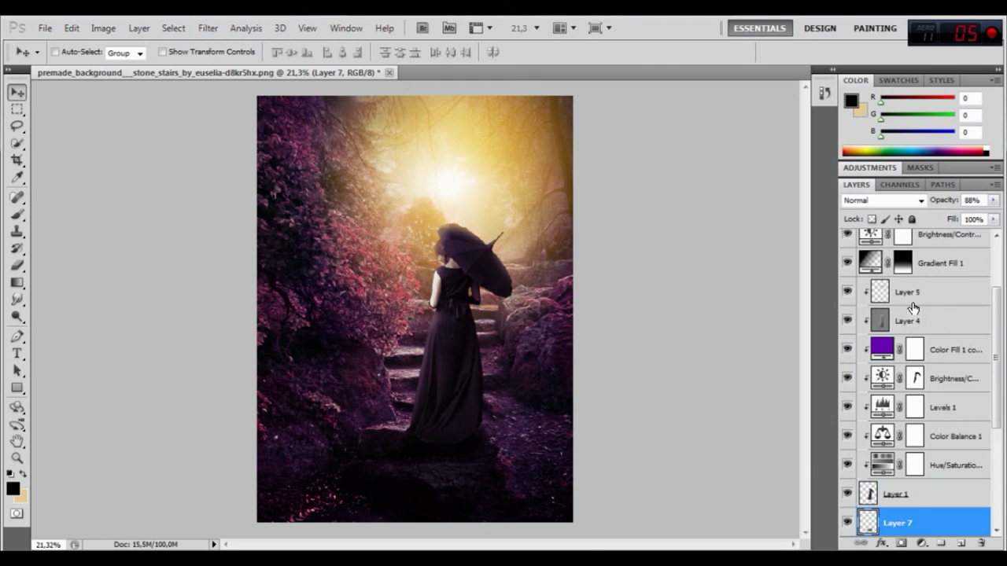
- On Layer 4, paint faint black shading over the dress hem with a 4% flow, 29% opacity brush
click(904, 318)
click(17, 214)
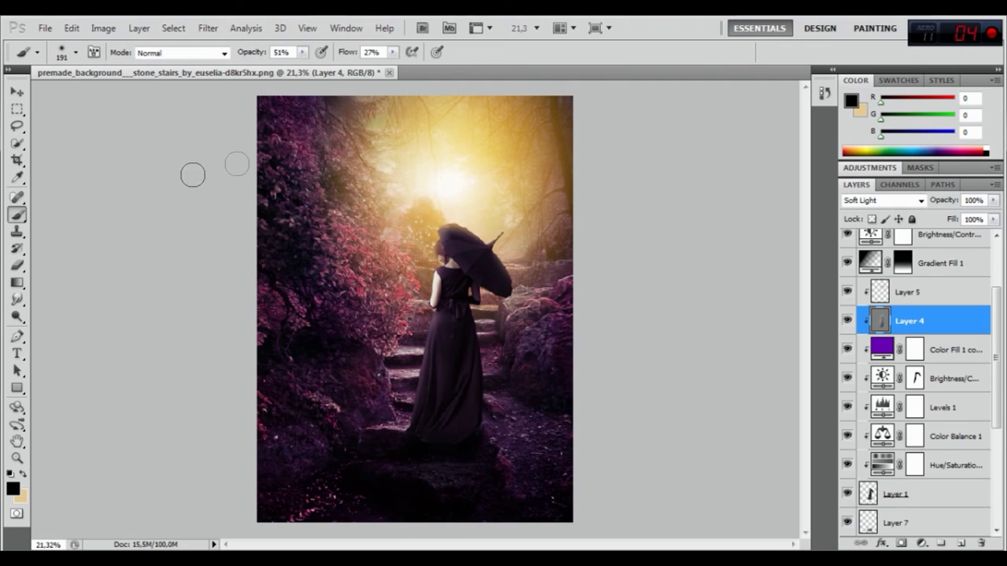
drag(347, 52, 311, 53)
drag(233, 56, 232, 57)
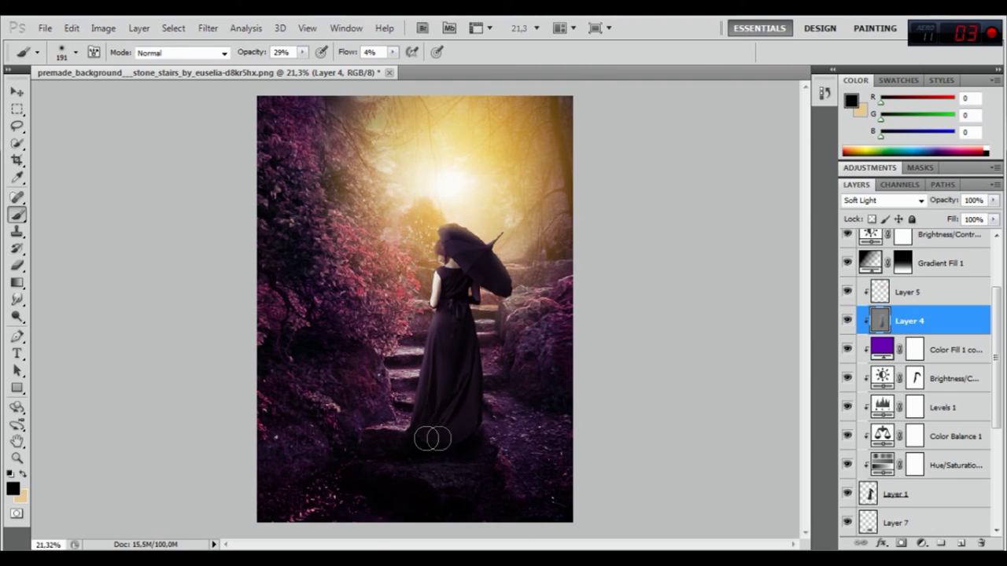
mouse_move(439, 443)
mouse_down()
mouse_move(428, 443)
mouse_move(483, 419)
mouse_move(461, 413)
mouse_move(421, 450)
mouse_up()
scroll(471, 453, up, 3)
scroll(470, 448, down, 4)
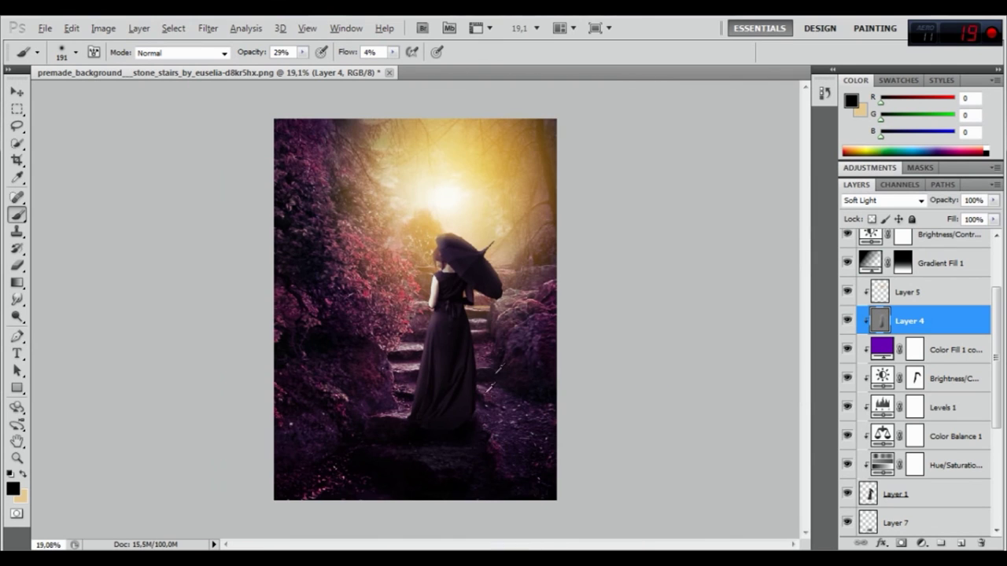
mouse_move(462, 424)
mouse_down()
mouse_move(456, 354)
mouse_move(479, 372)
mouse_up()
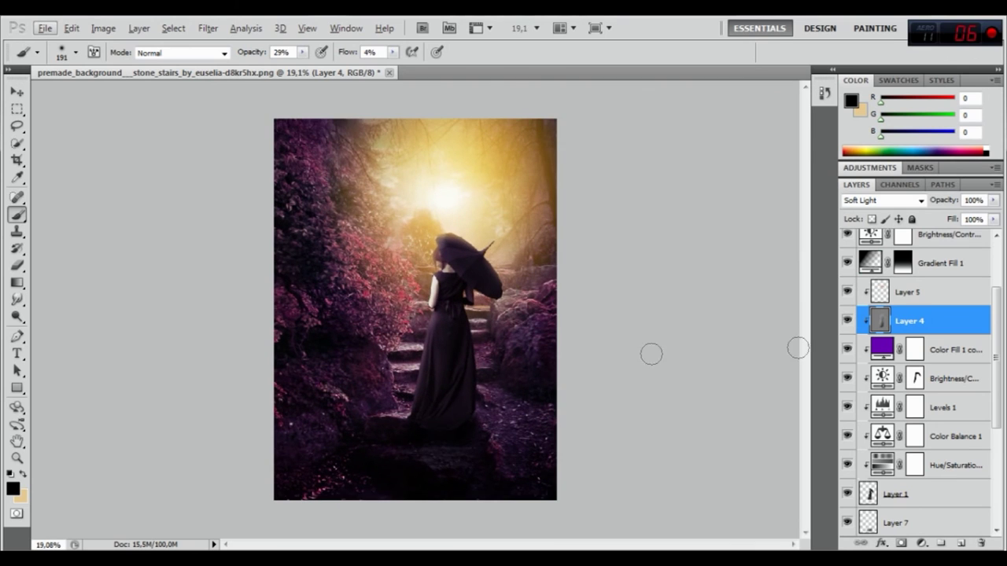
scroll(944, 327, up, 3)
scroll(944, 327, up, 1)
click(948, 251)
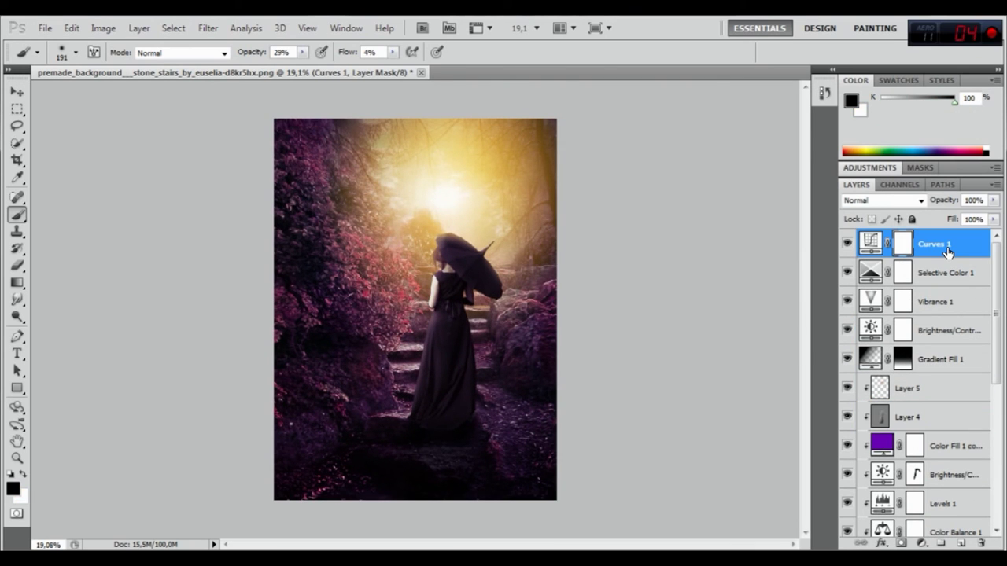
- Stamp all visible layers into a new merged Layer 8 with Ctrl+Alt+Shift+E
scroll(948, 250, down, 5)
scroll(948, 250, down, 5)
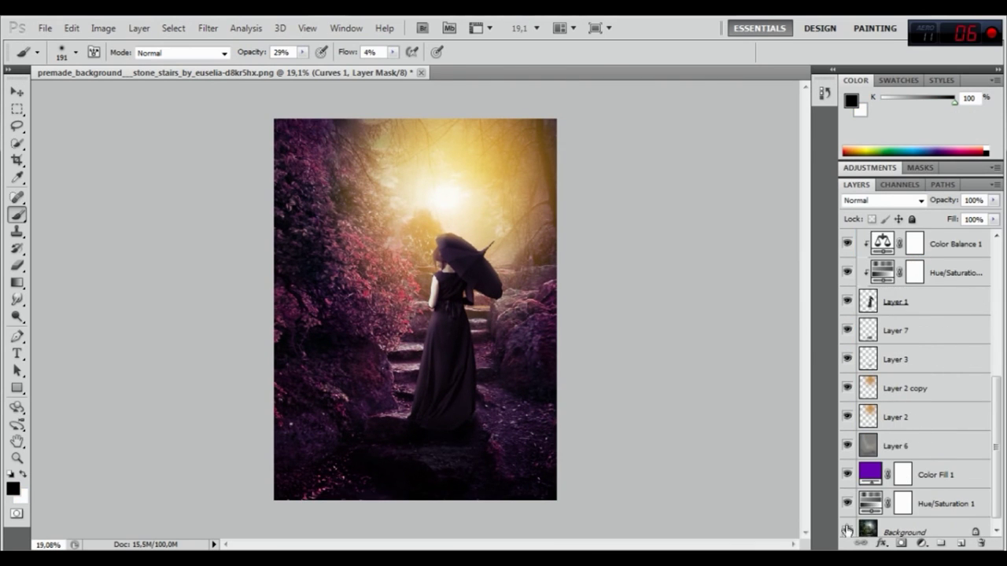
alt+click(846, 532)
scroll(921, 367, up, 5)
scroll(921, 328, up, 5)
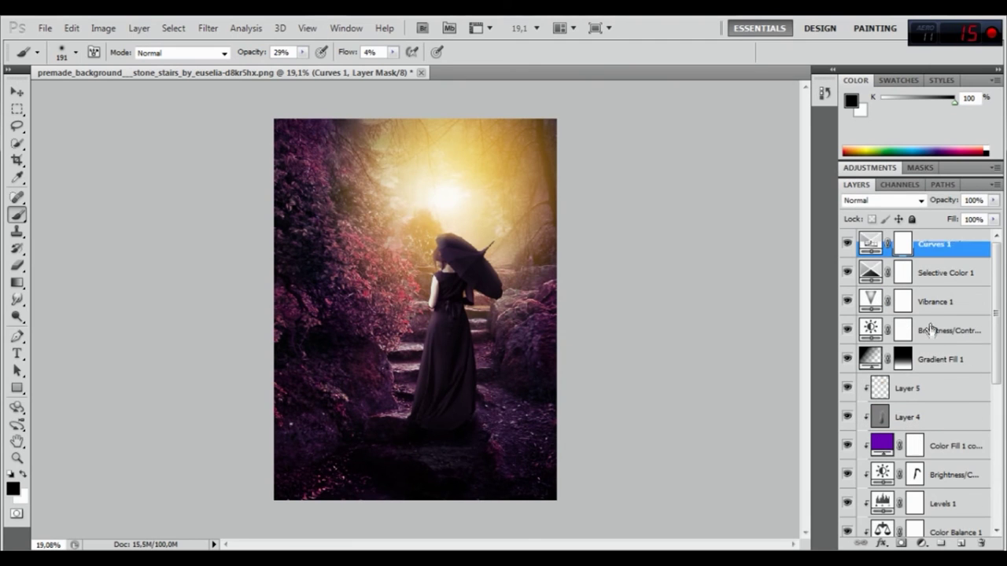
key(ctrl+2)
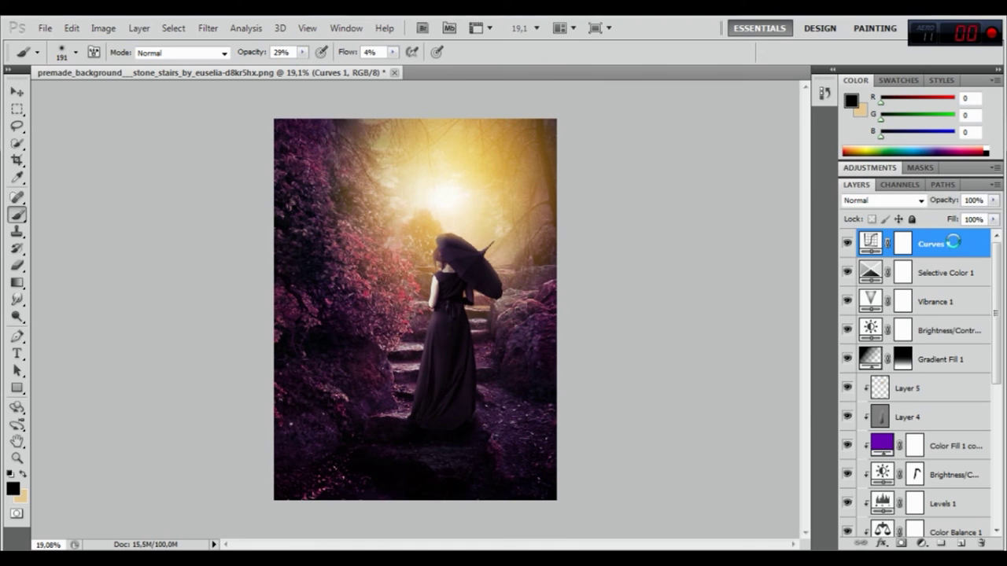
key(ctrl+alt+shift+e)
- Apply a 0.5-pixel High Pass filter to Layer 8 and set it to Linear Light
click(208, 28)
mouse_move(220, 317)
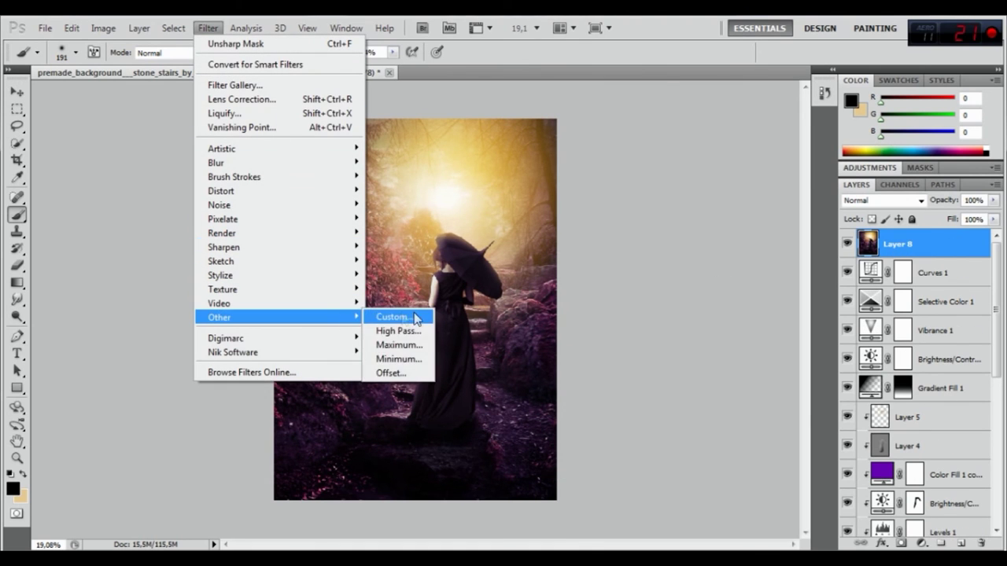
click(412, 330)
drag(484, 170, 479, 175)
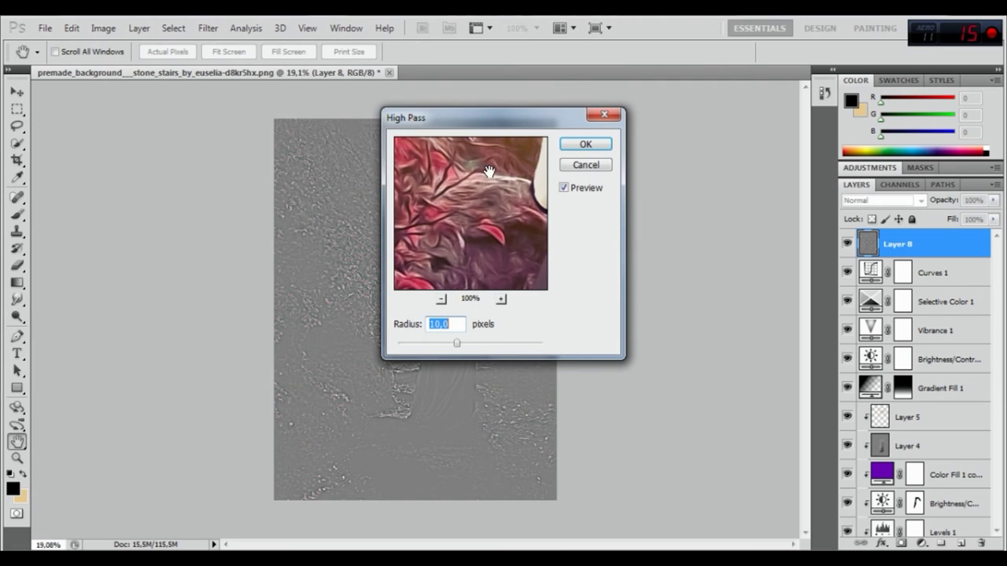
drag(409, 336, 398, 338)
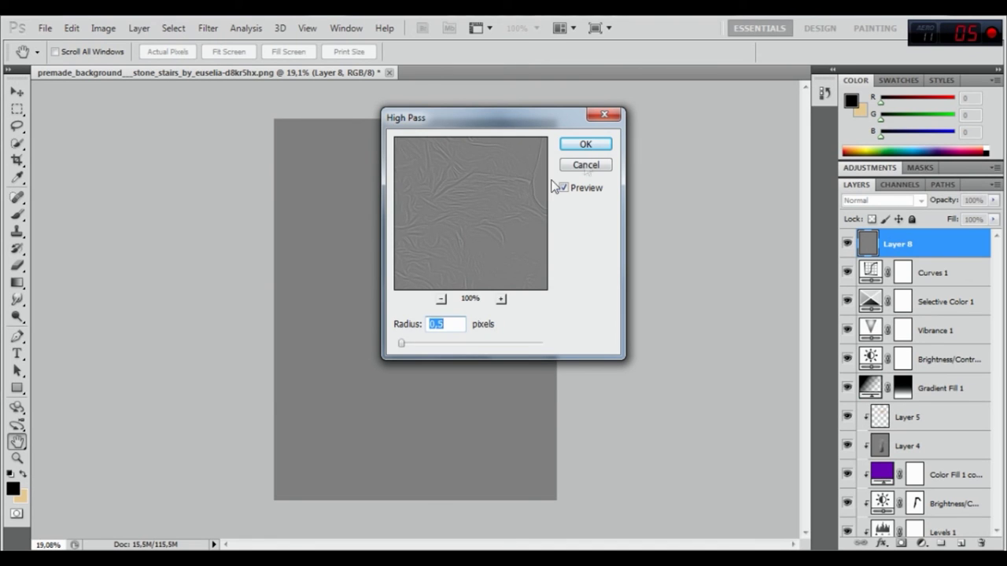
drag(515, 180, 525, 195)
click(585, 145)
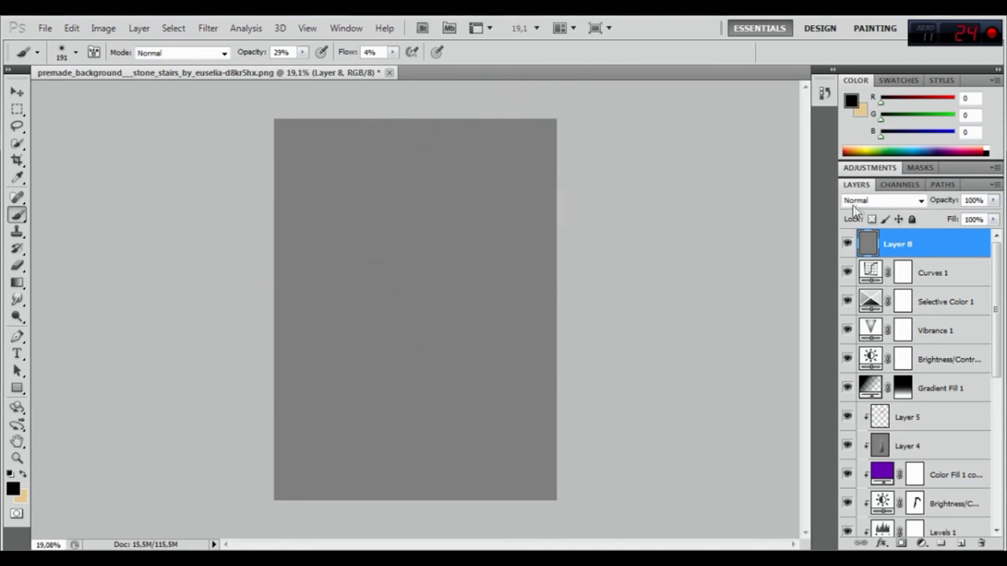
click(873, 201)
click(870, 250)
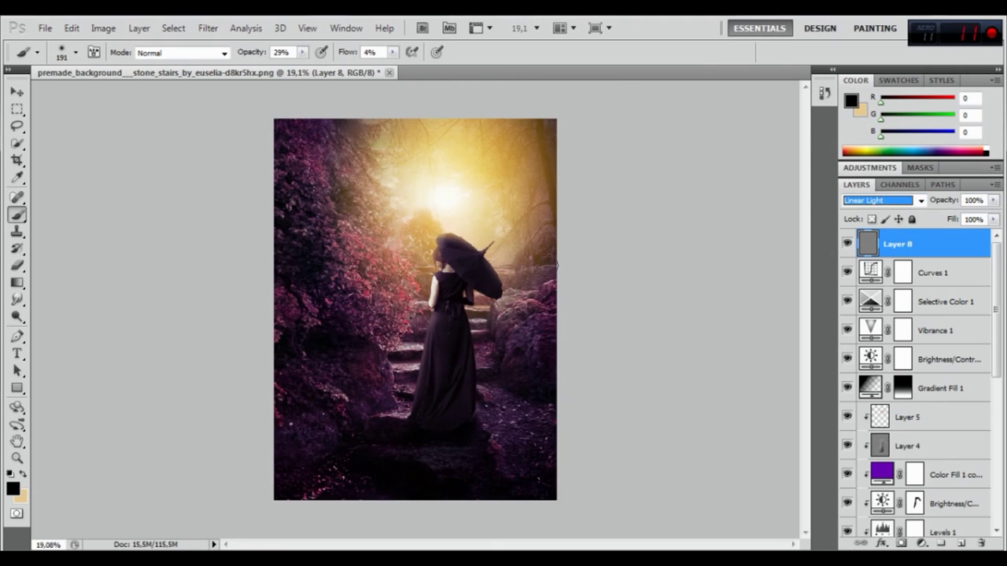
click(17, 92)
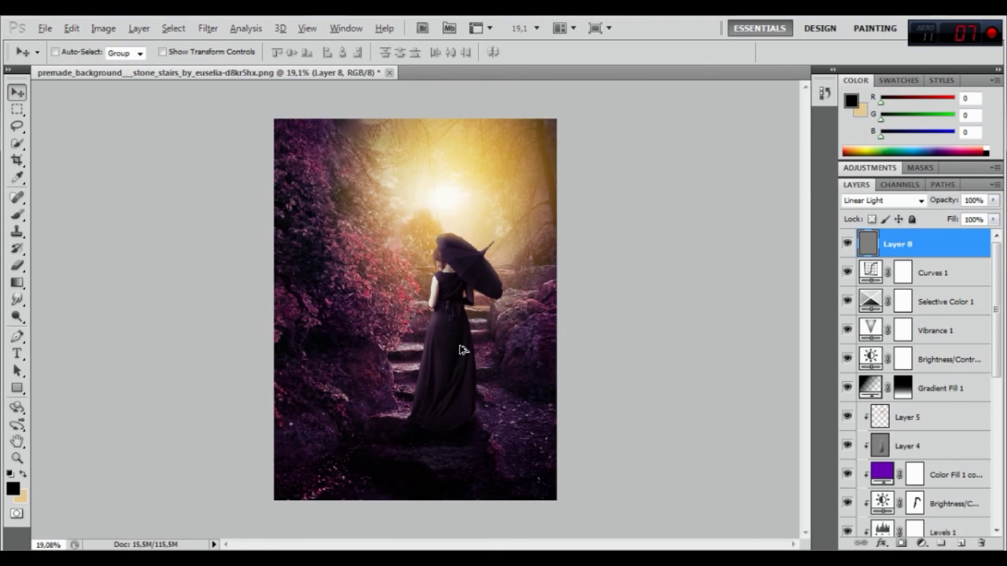
scroll(460, 349, up, 1)
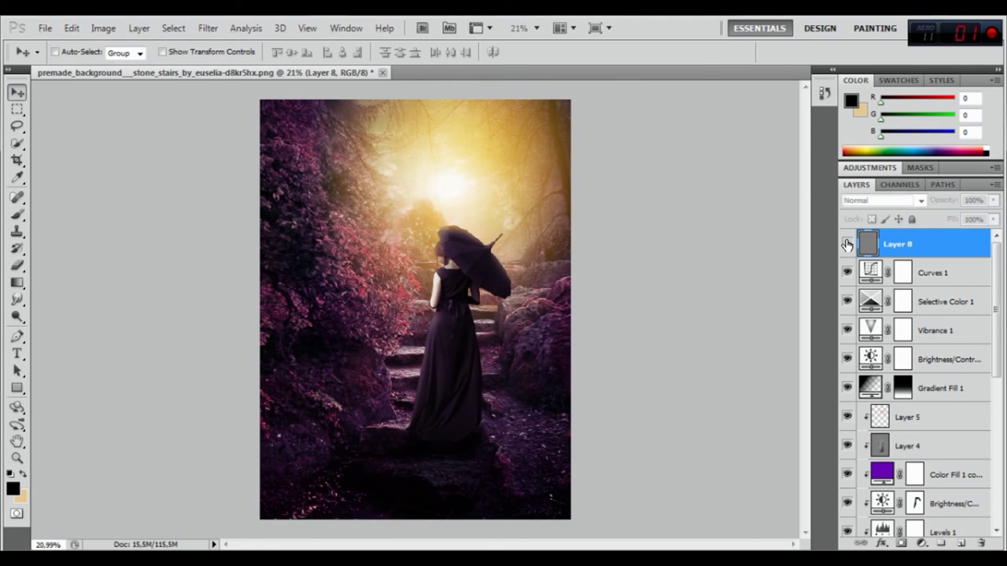
scroll(466, 278, up, 5)
scroll(466, 278, up, 3)
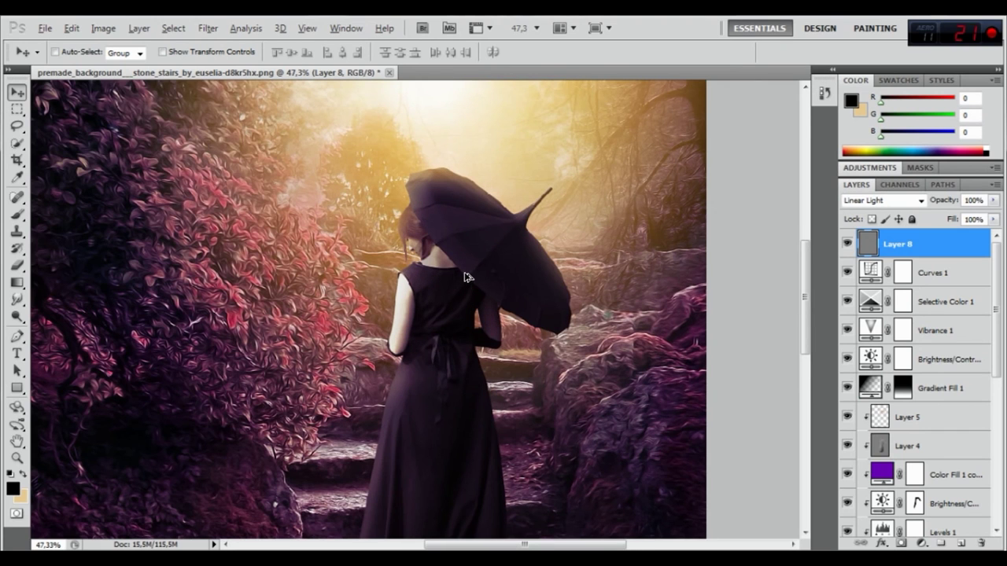
click(845, 244)
click(845, 244)
scroll(467, 278, down, 7)
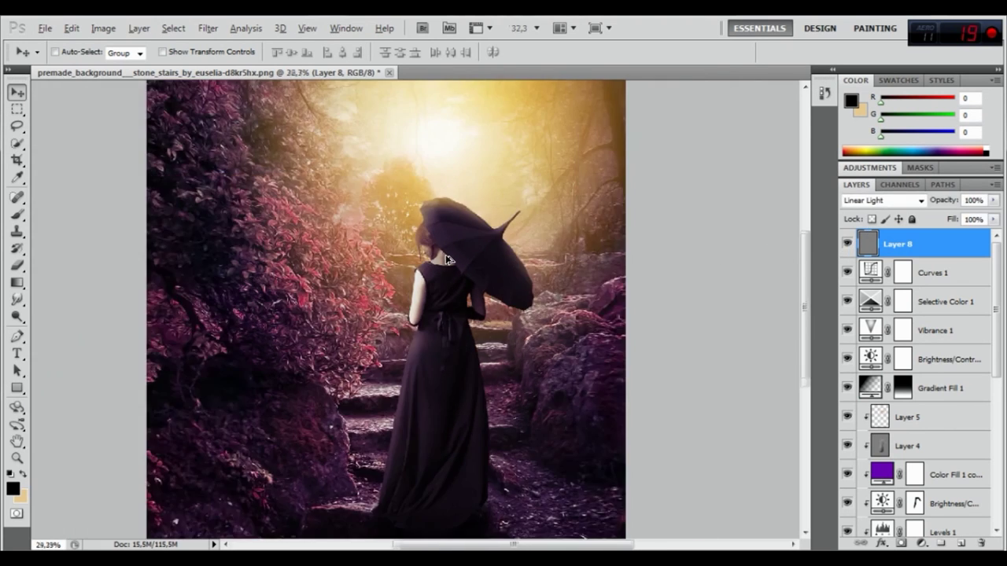
scroll(947, 330, down, 4)
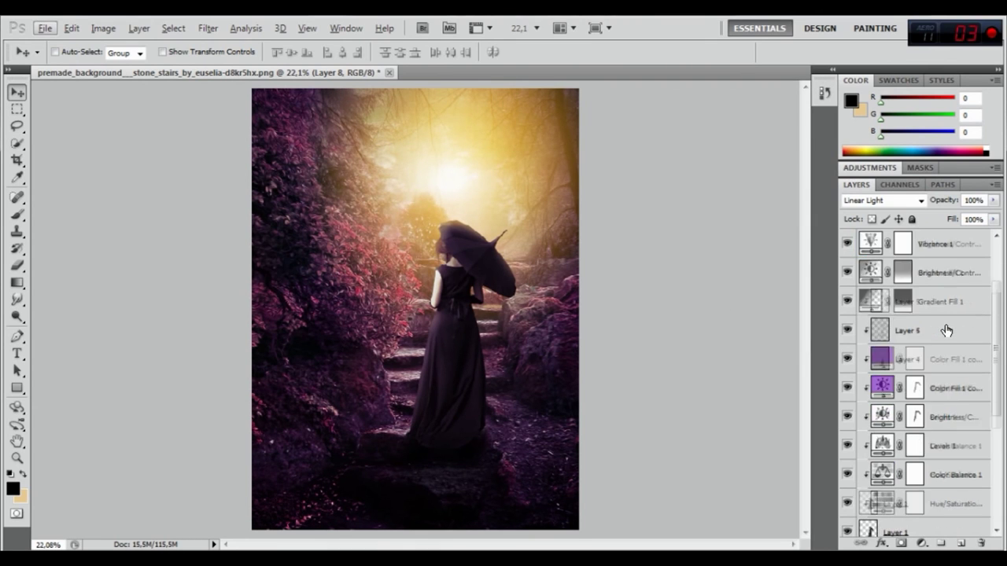
scroll(946, 330, down, 5)
alt+click(847, 523)
key(ctrl+z)
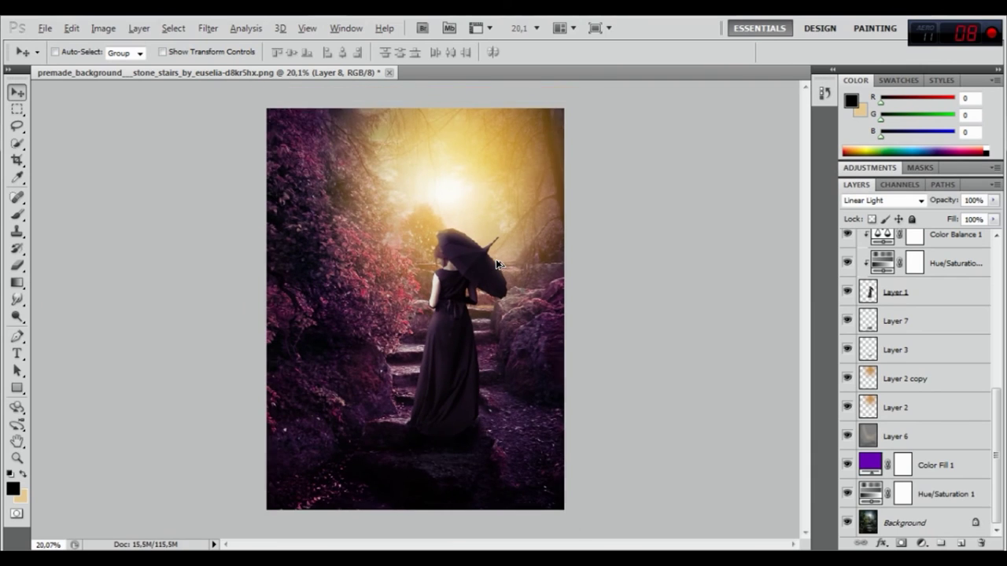